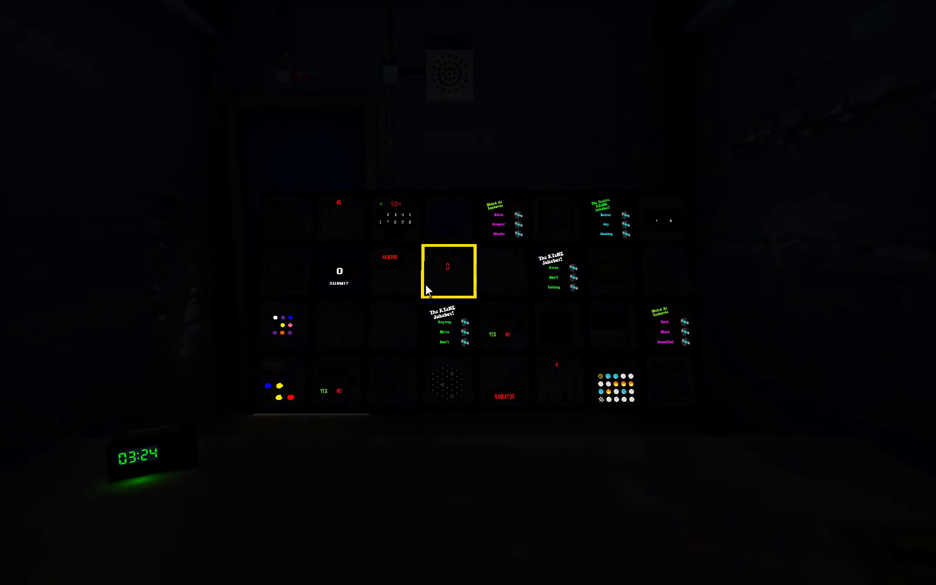
# - Turn the bomb and press the PUSH ME button beside the X/A/Y/B module
pyautogui.moveTo(425, 284); pyautogui.dragTo(622, 282)
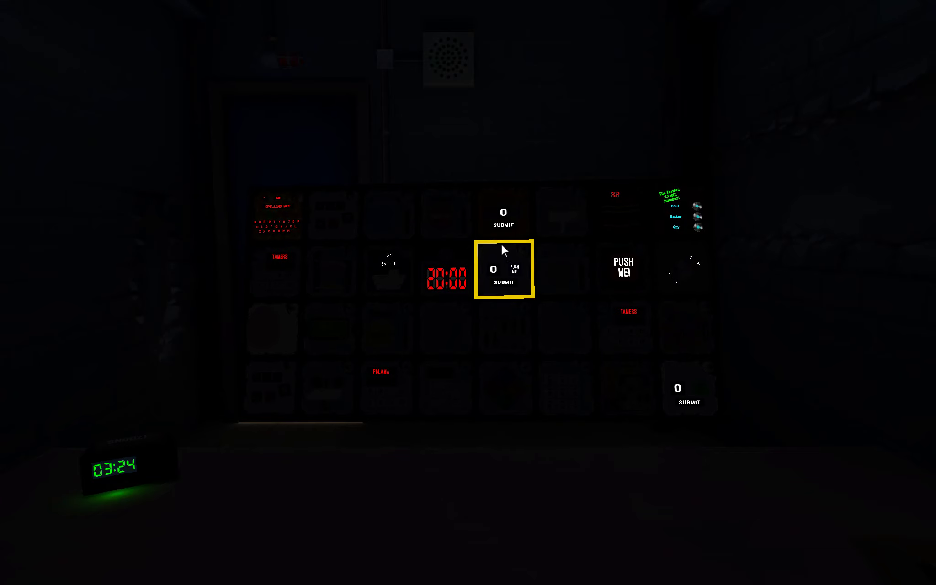
pyautogui.click(685, 271)
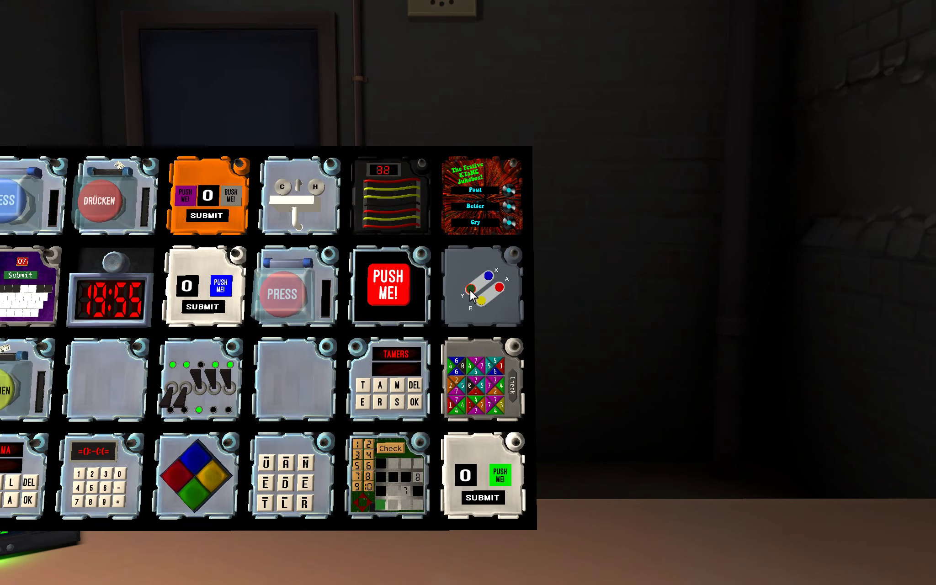
pyautogui.moveTo(470, 289)
pyautogui.mouseDown()
pyautogui.moveTo(265, 375)
pyautogui.moveTo(396, 317)
pyautogui.moveTo(296, 191)
pyautogui.moveTo(196, 163)
pyautogui.moveTo(203, 217)
pyautogui.mouseUp()
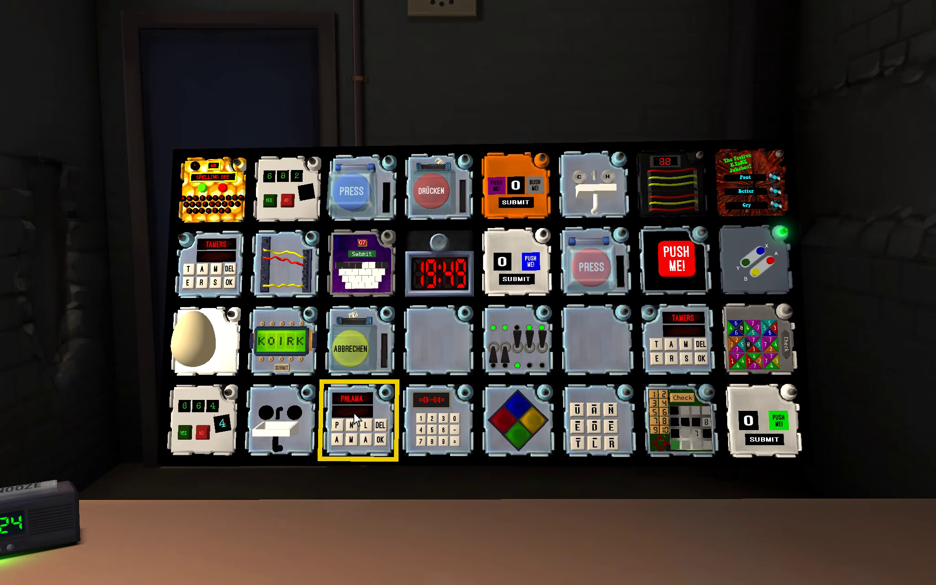
pyautogui.click(680, 271)
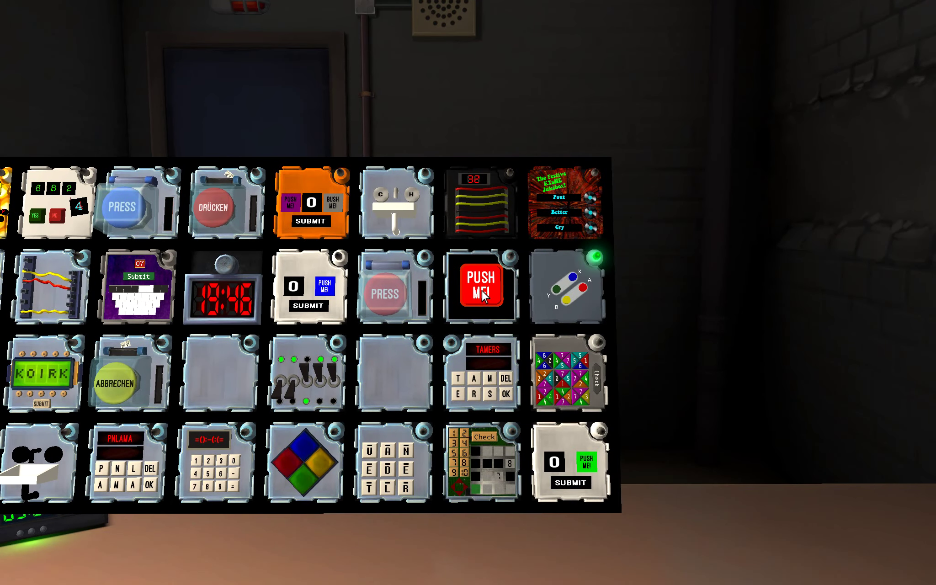
pyautogui.click(482, 299)
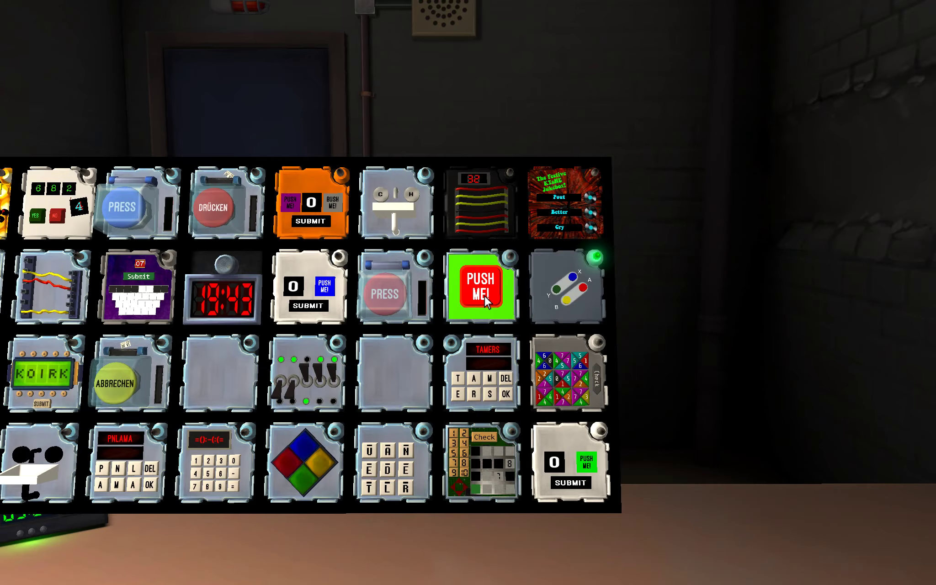
# - Step the numbered dial with its arrows until it reads 18
pyautogui.rightClick(484, 296)
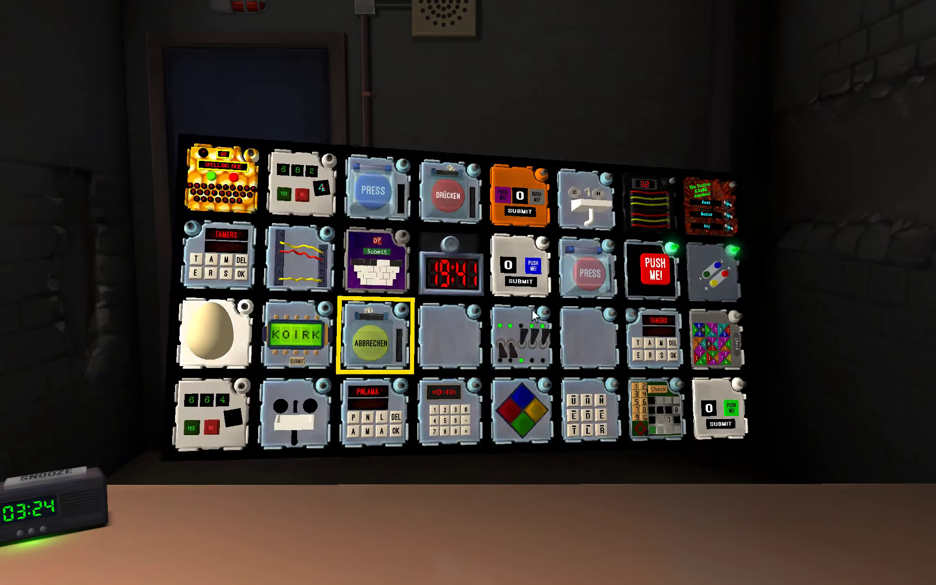
pyautogui.click(468, 278)
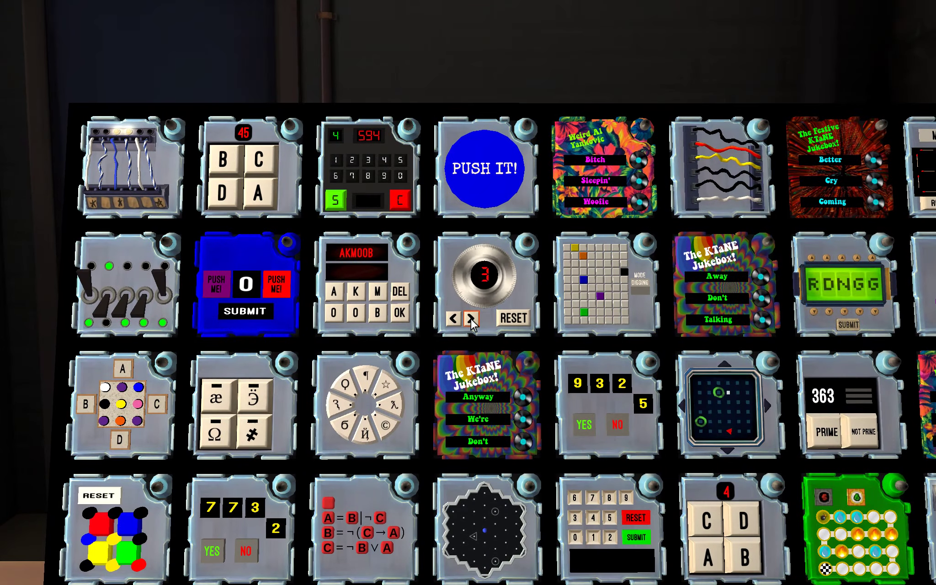
pyautogui.click(451, 319)
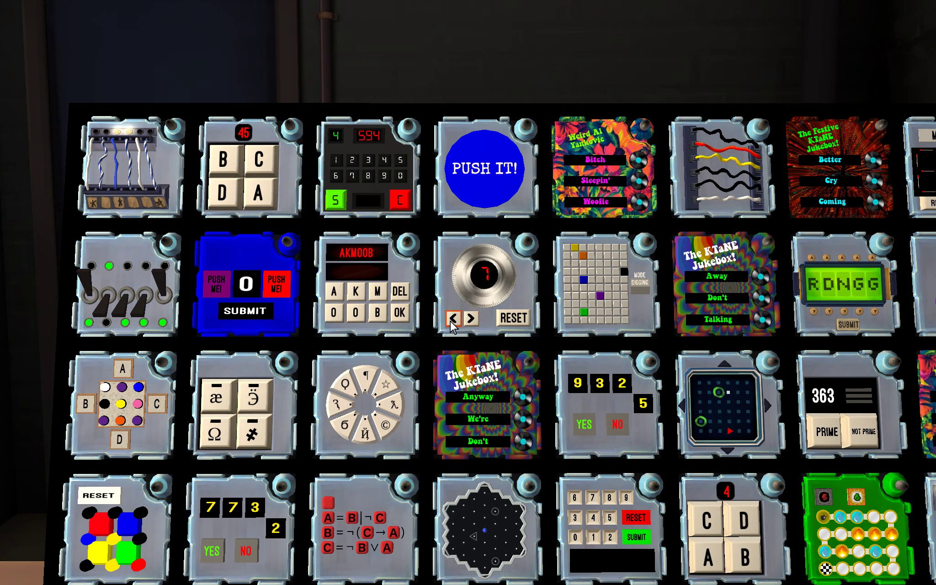
pyautogui.click(451, 319)
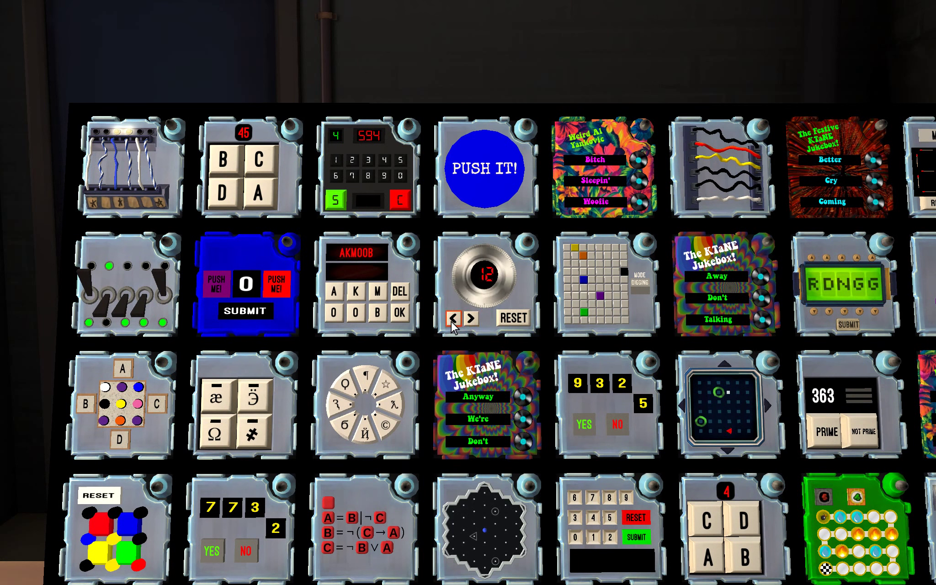
pyautogui.click(472, 322)
pyautogui.click(471, 322)
pyautogui.rightClick(472, 322)
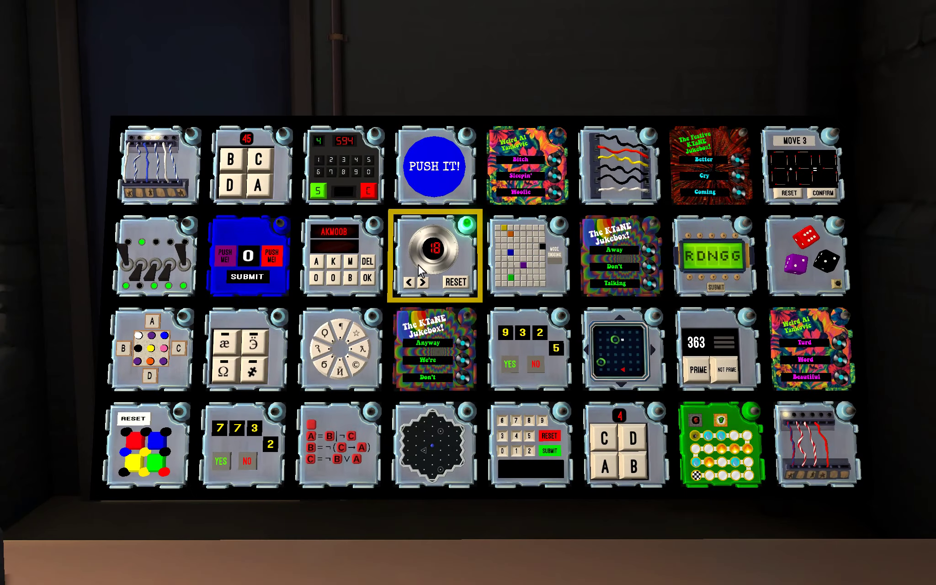
# - Enter the remaining letters to complete the AKMOOB keypad word
pyautogui.click(369, 230)
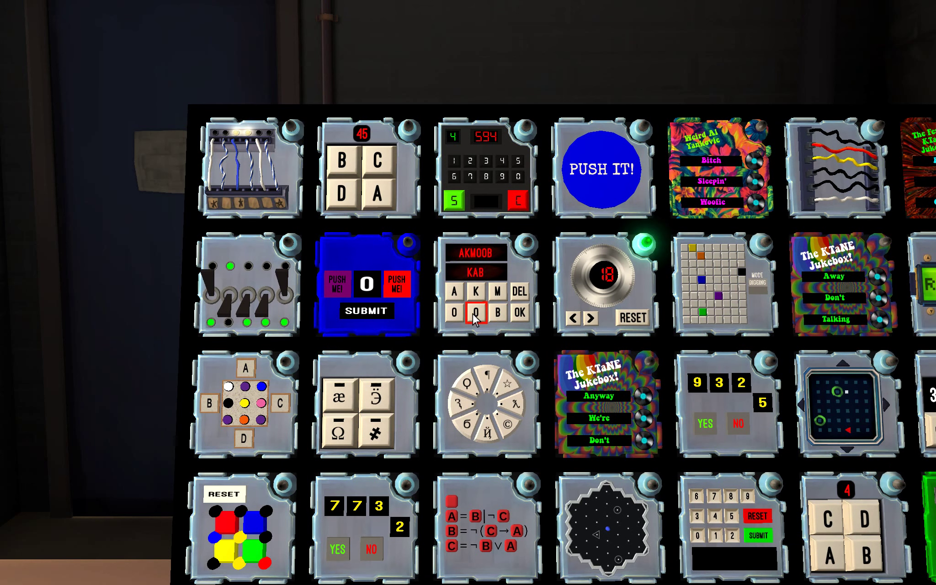
pyautogui.click(495, 299)
pyautogui.click(723, 267)
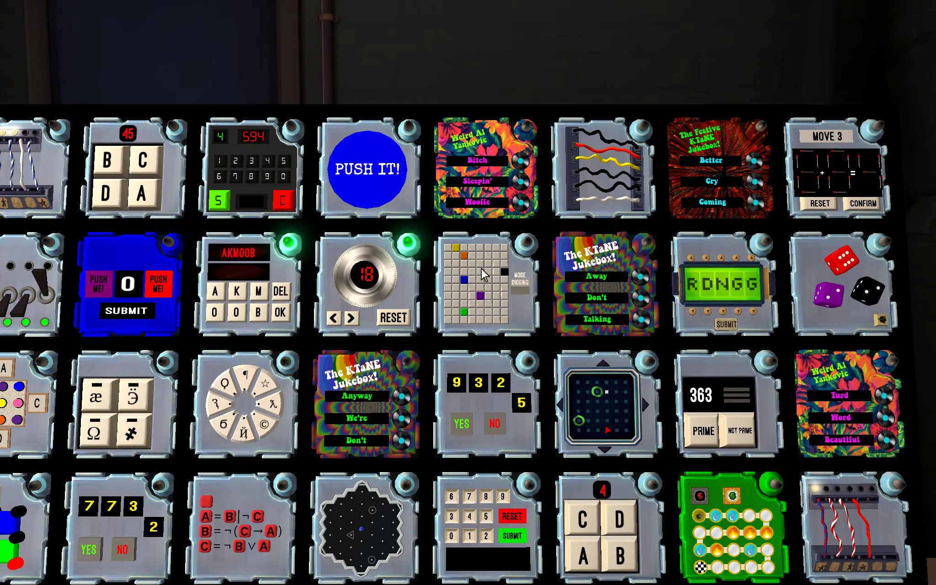
pyautogui.rightClick(481, 268)
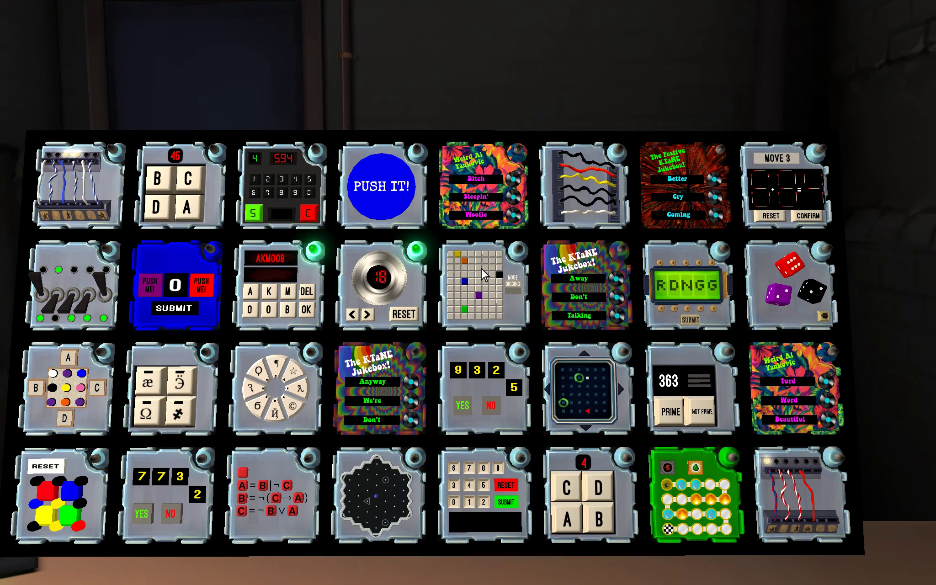
# - Glance at the MOVE 3 matchstick puzzle, then turn the bomb over
pyautogui.click(816, 170)
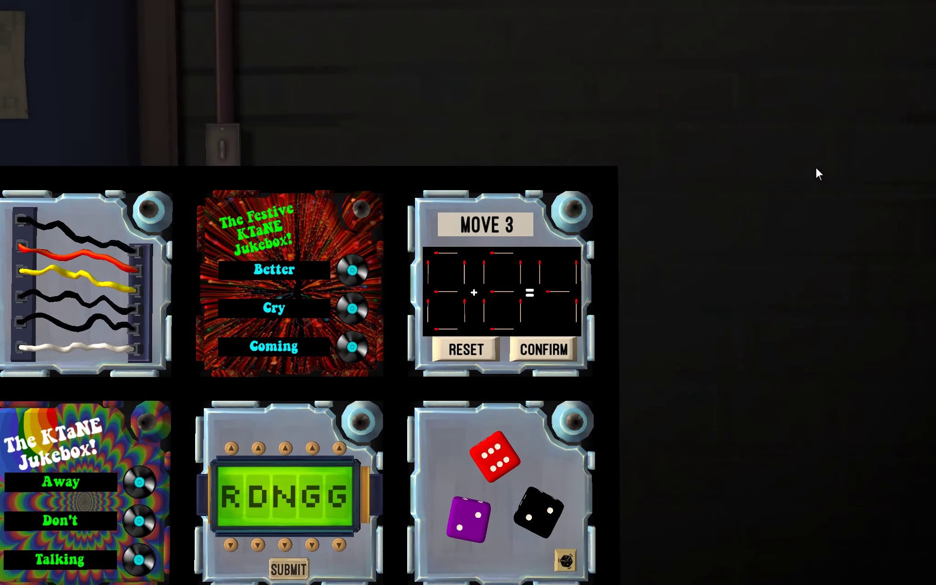
pyautogui.rightClick(675, 173)
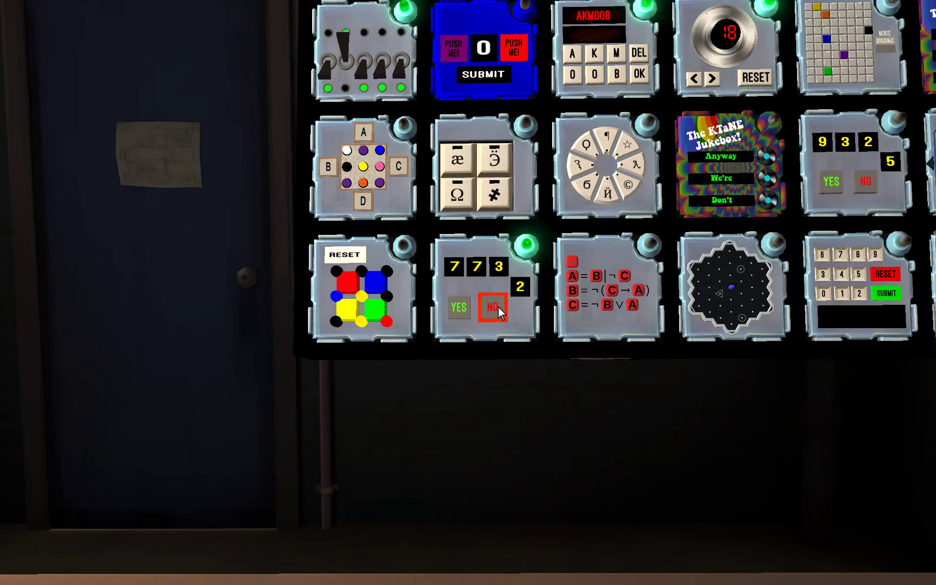
pyautogui.rightClick(498, 305)
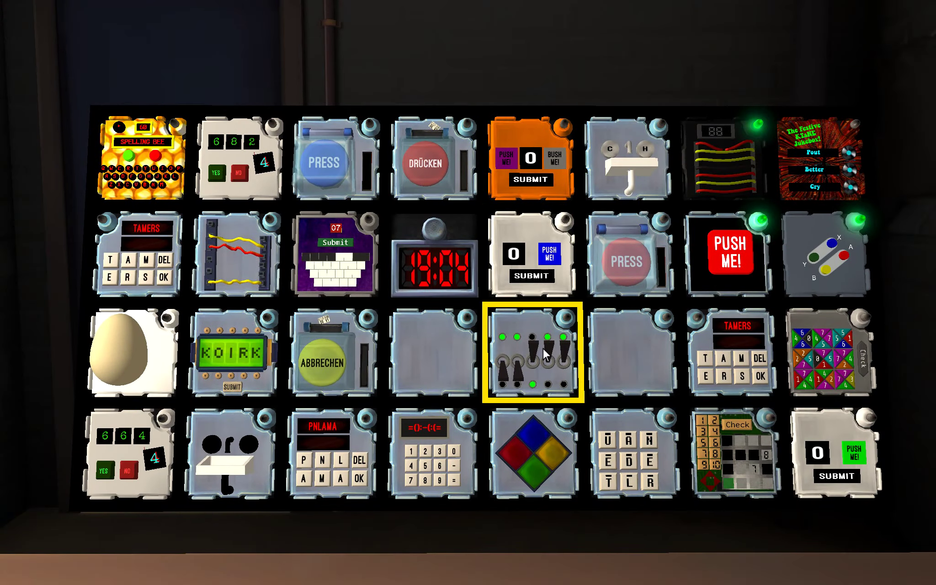
# - Flip the third and fourth toggle switches down to solve the switches module
pyautogui.click(533, 355)
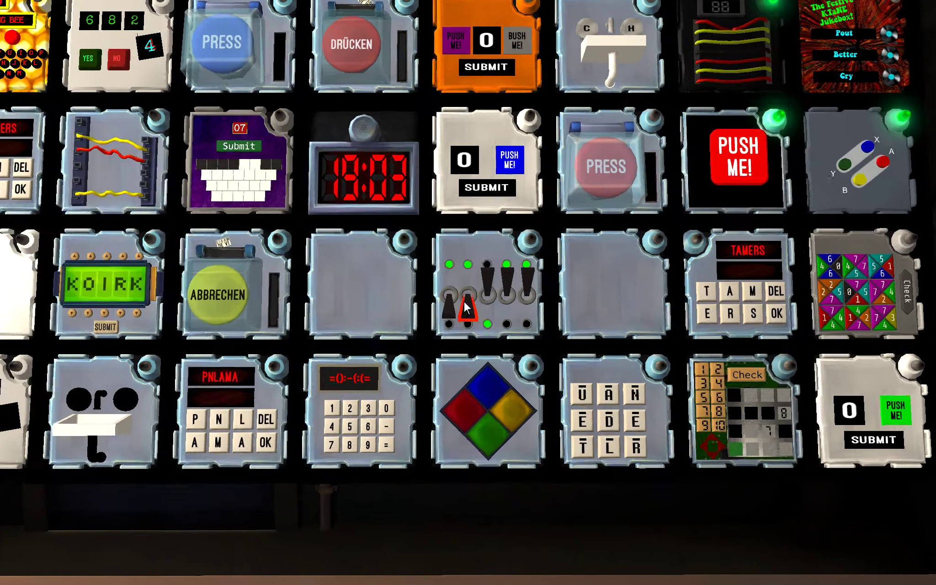
pyautogui.click(503, 291)
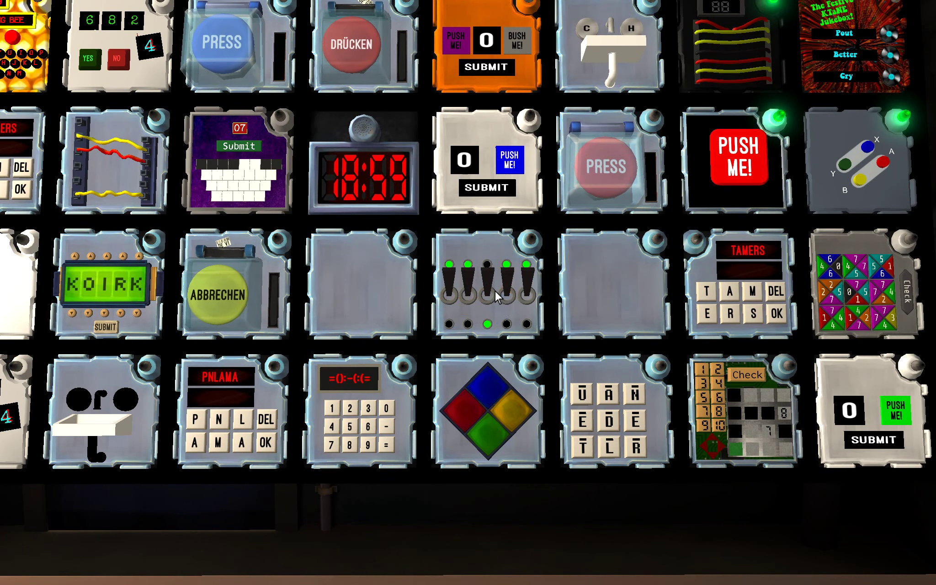
pyautogui.click(487, 288)
pyautogui.click(595, 274)
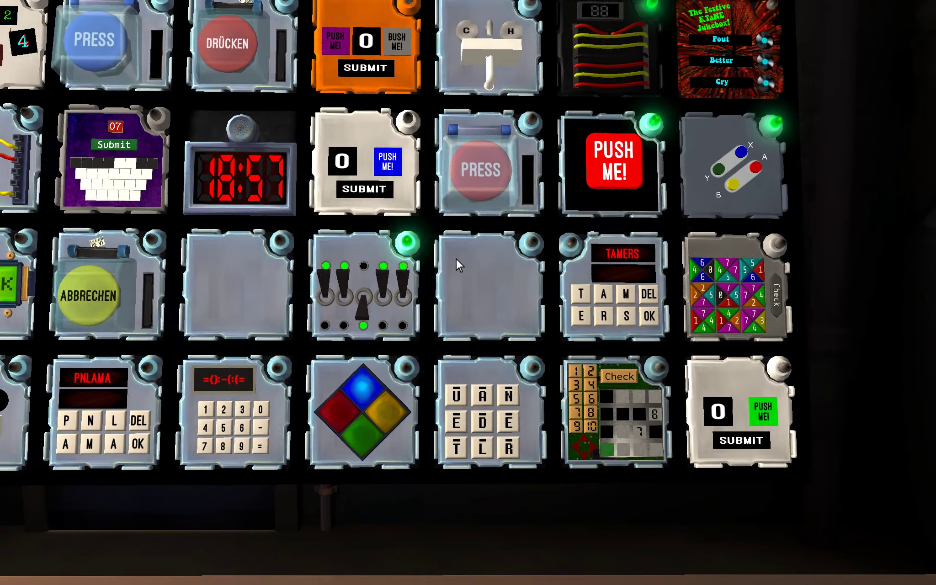
pyautogui.rightClick(468, 278)
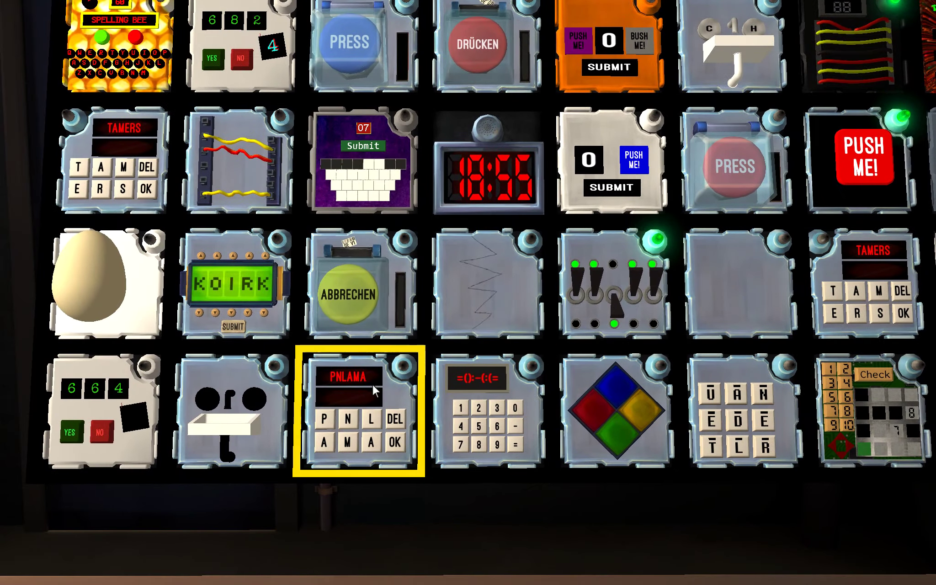
# - Finish the PNLAMA keypad word, check the 664 module, and turn the bomb over
pyautogui.click(372, 384)
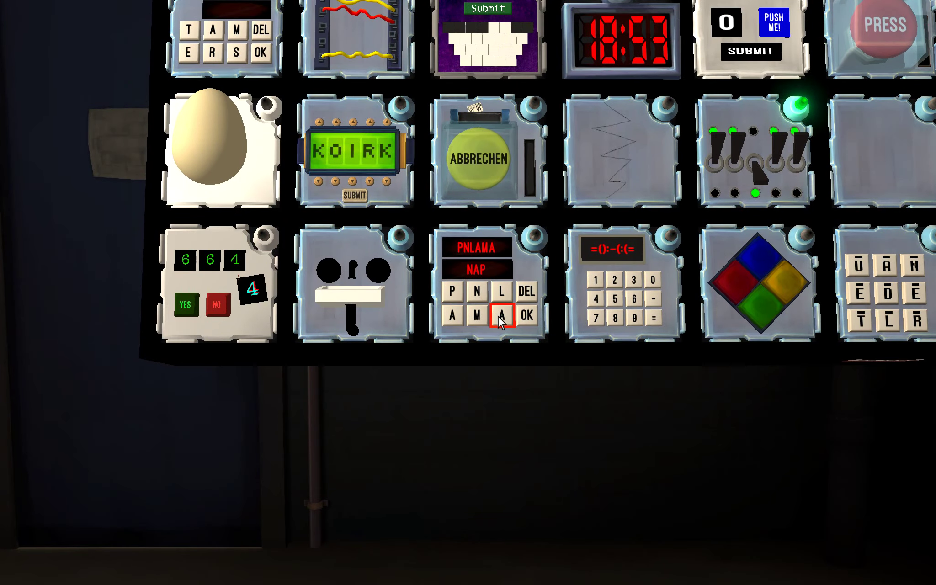
pyautogui.click(521, 318)
pyautogui.rightClick(521, 317)
pyautogui.click(186, 418)
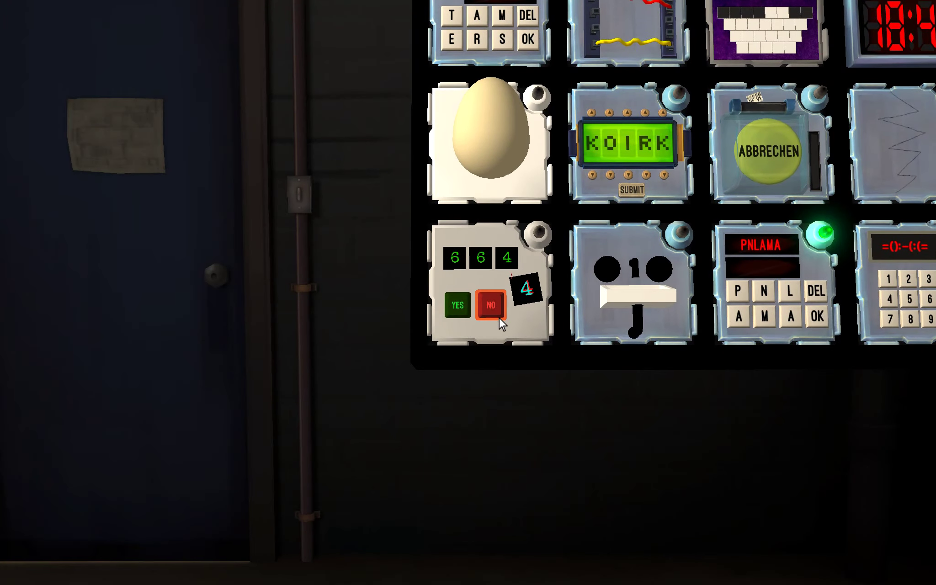
pyautogui.rightClick(459, 318)
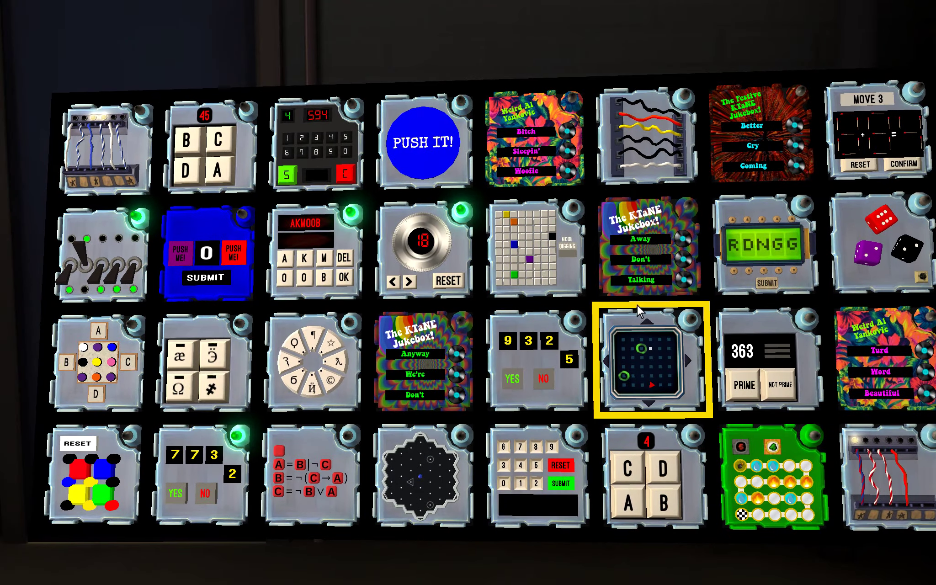
# - Press PUSH IT, then cycle the password's first two letters to W and H
pyautogui.click(443, 179)
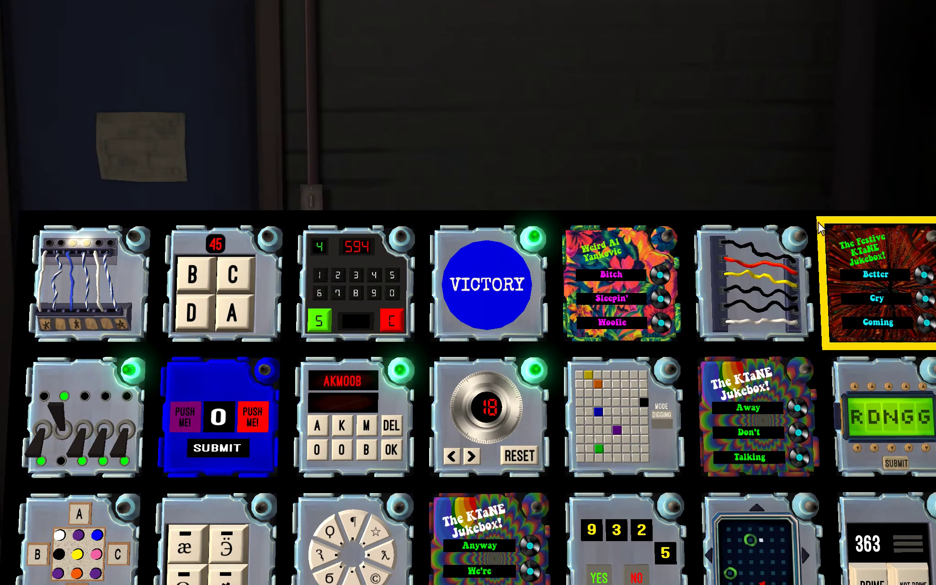
pyautogui.click(468, 315)
pyautogui.click(487, 316)
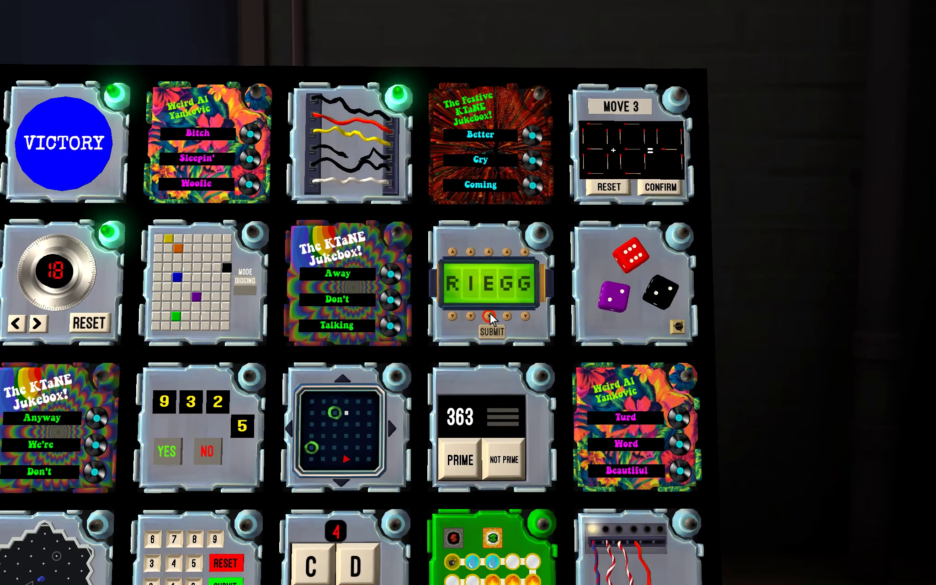
pyautogui.click(487, 315)
pyautogui.click(452, 315)
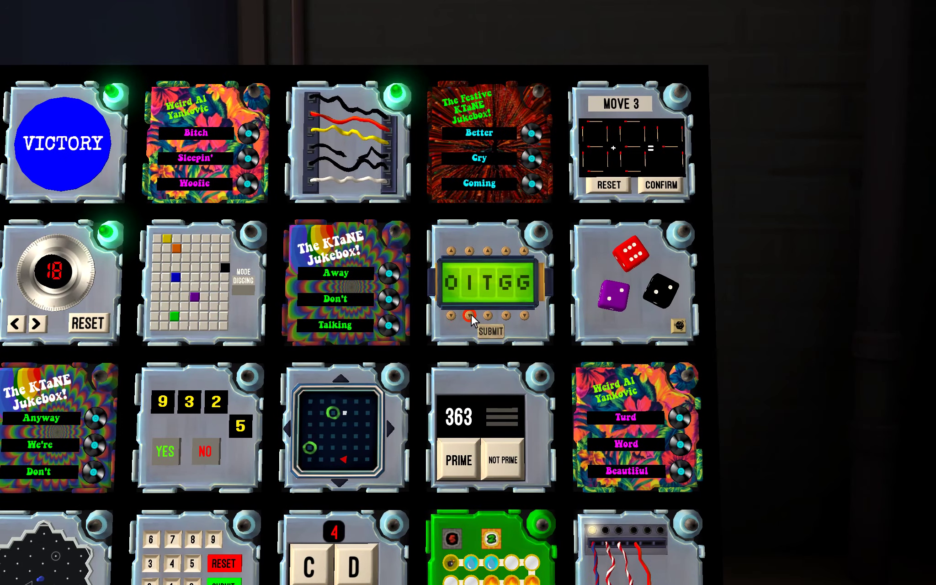
pyautogui.click(469, 315)
pyautogui.click(468, 316)
pyautogui.click(469, 316)
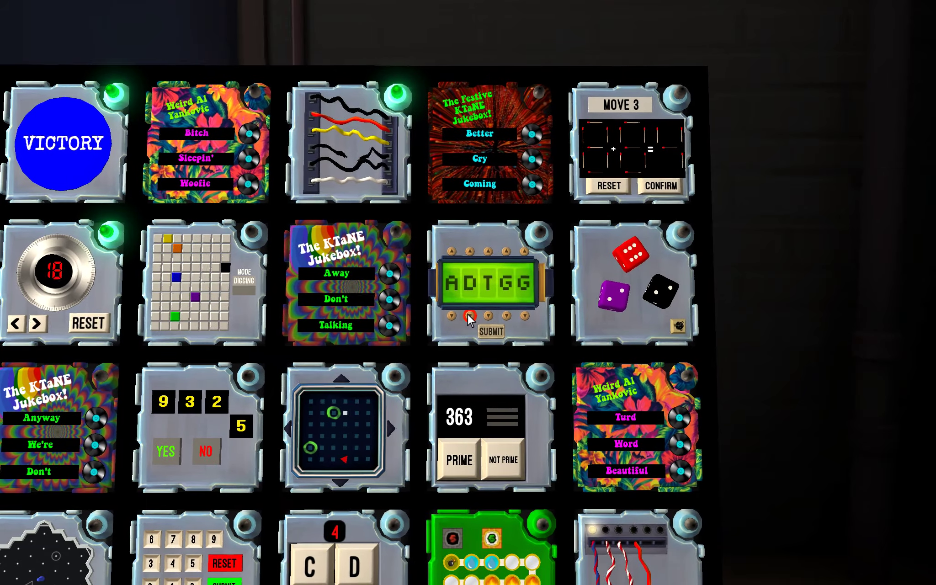
pyautogui.click(469, 316)
pyautogui.click(452, 315)
pyautogui.click(468, 316)
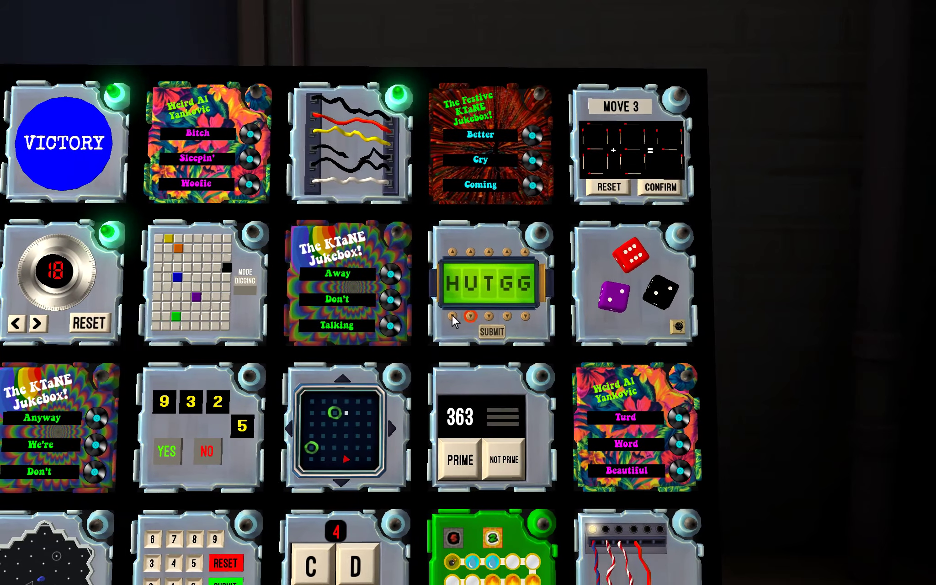
pyautogui.click(451, 315)
pyautogui.click(469, 315)
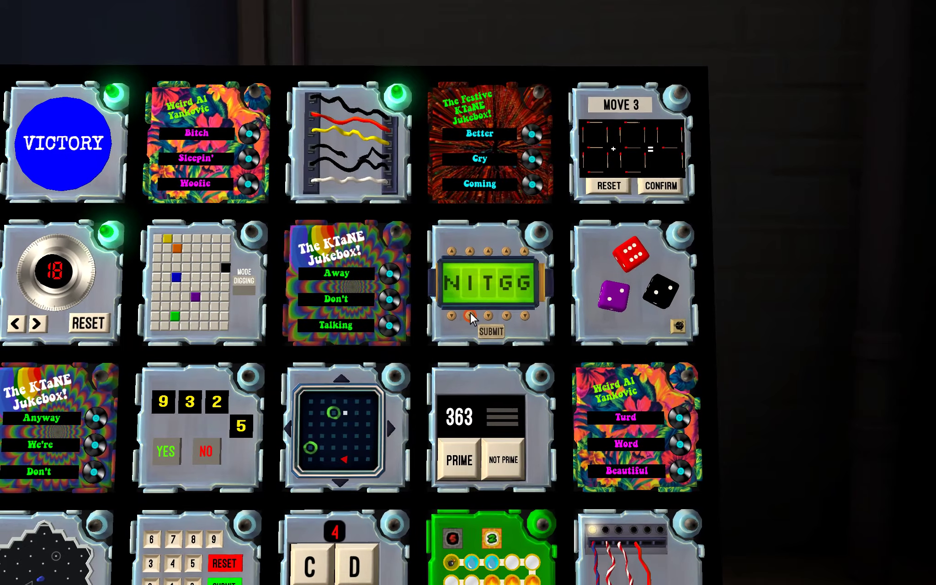
pyautogui.click(452, 315)
pyautogui.click(469, 315)
pyautogui.click(468, 315)
# - Set the last three password letters to E, R, E and submit WHERE
pyautogui.click(487, 250)
pyautogui.click(488, 250)
pyautogui.click(488, 316)
pyautogui.click(507, 315)
pyautogui.click(523, 316)
pyautogui.click(524, 316)
pyautogui.click(492, 332)
pyautogui.rightClick(505, 322)
# - Step the bomb row by row down the green path board to the checkered finish
pyautogui.click(742, 435)
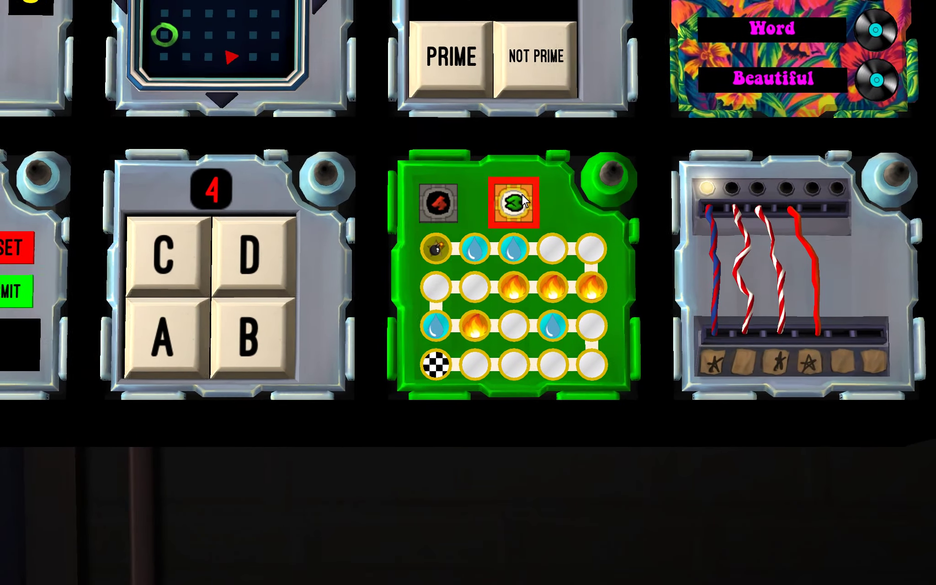
pyautogui.click(516, 204)
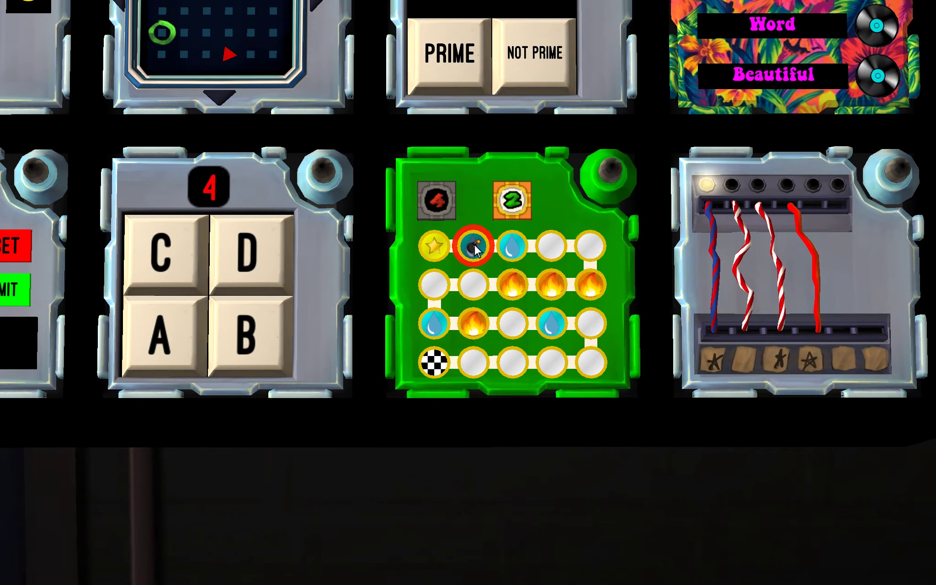
pyautogui.click(513, 212)
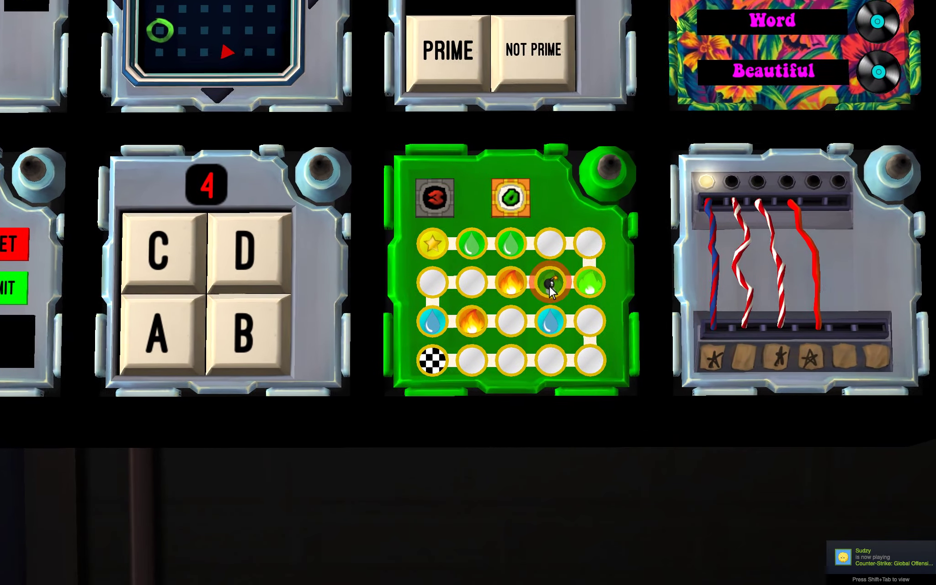
pyautogui.click(513, 287)
pyautogui.click(516, 211)
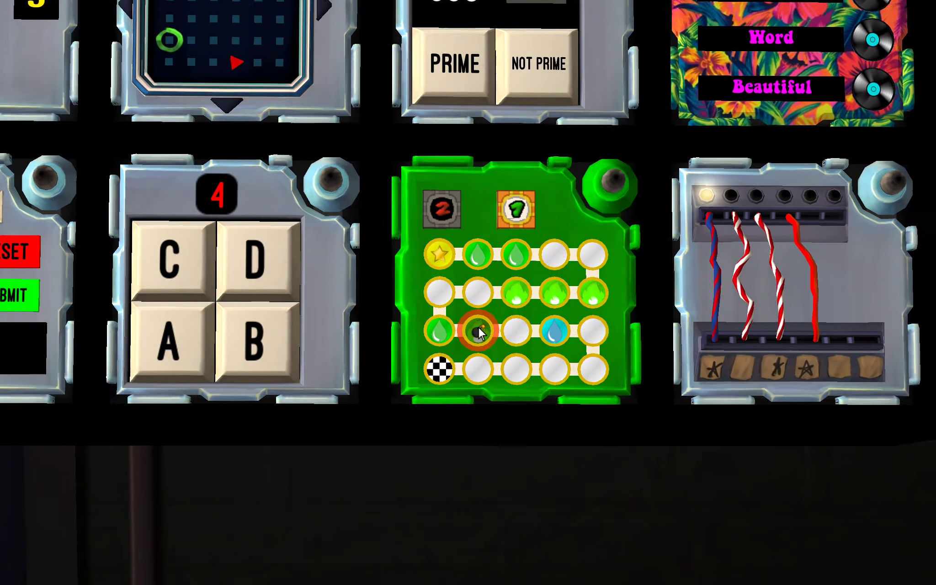
pyautogui.click(550, 337)
pyautogui.click(510, 233)
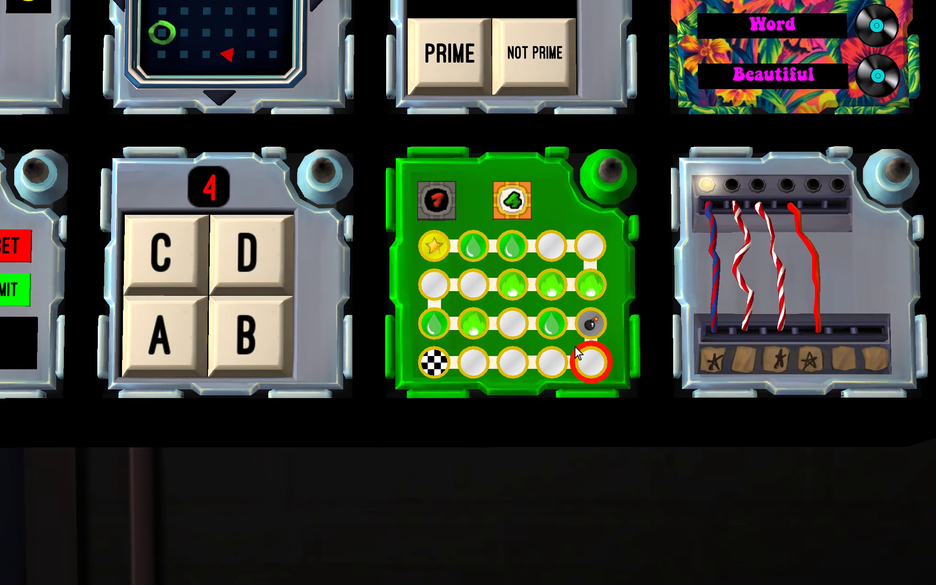
pyautogui.click(516, 213)
pyautogui.rightClick(516, 212)
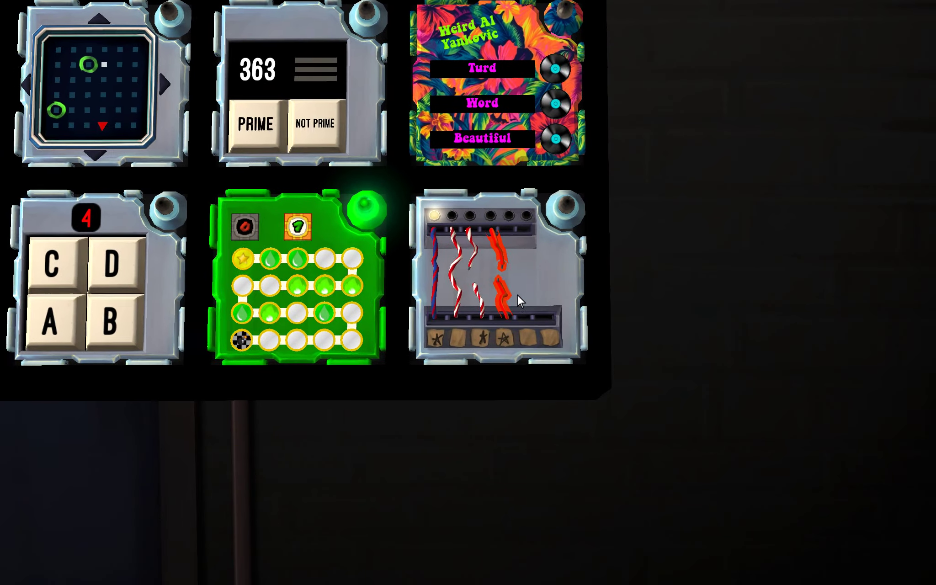
pyautogui.rightClick(532, 295)
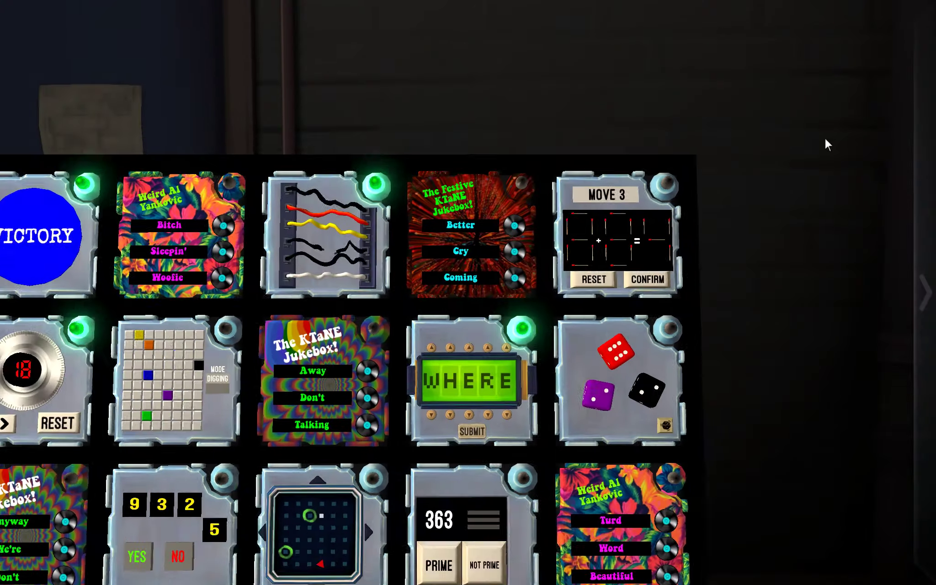
# - Move two middle matchsticks into the third digit's top and bottom slots, making 0+0=0
pyautogui.click(618, 230)
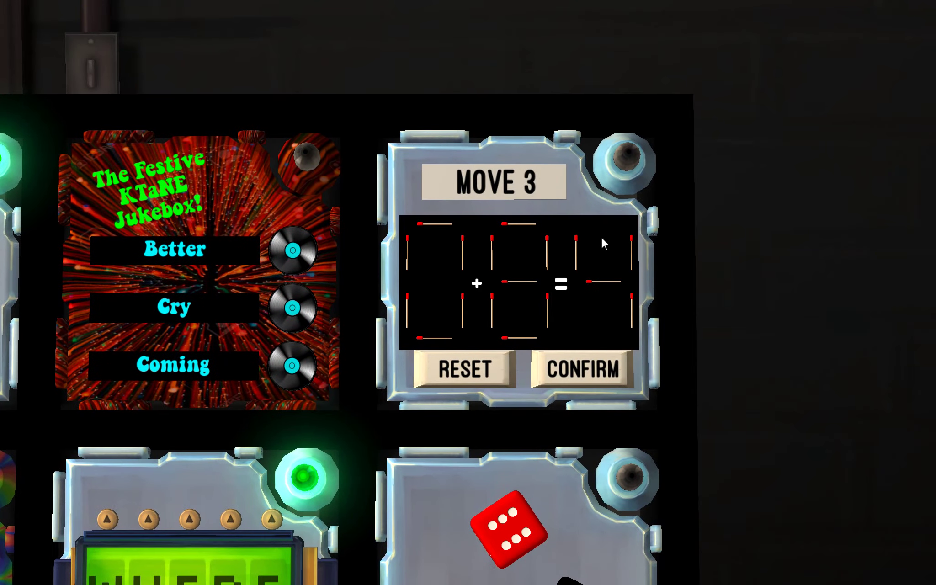
pyautogui.click(521, 282)
pyautogui.click(605, 223)
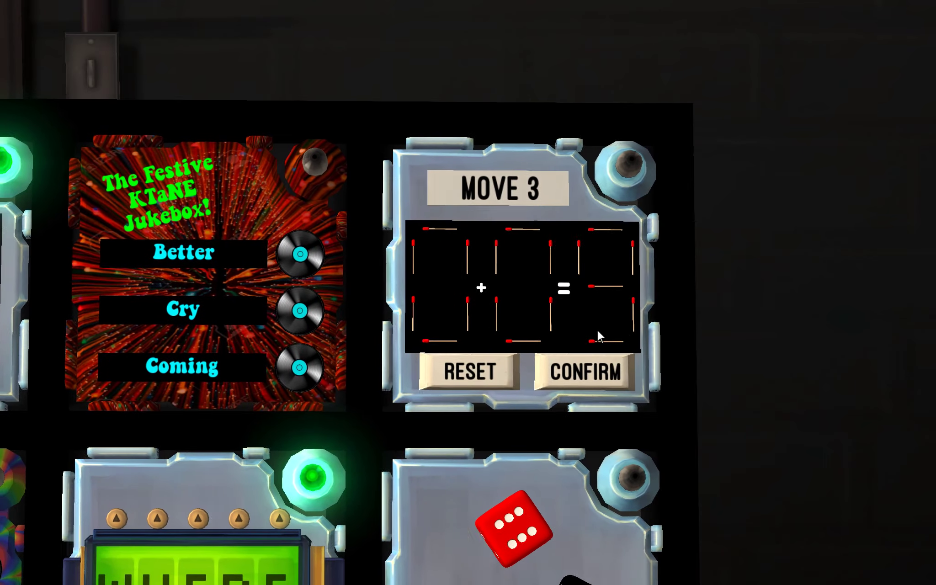
pyautogui.click(598, 283)
pyautogui.click(592, 338)
pyautogui.rightClick(643, 345)
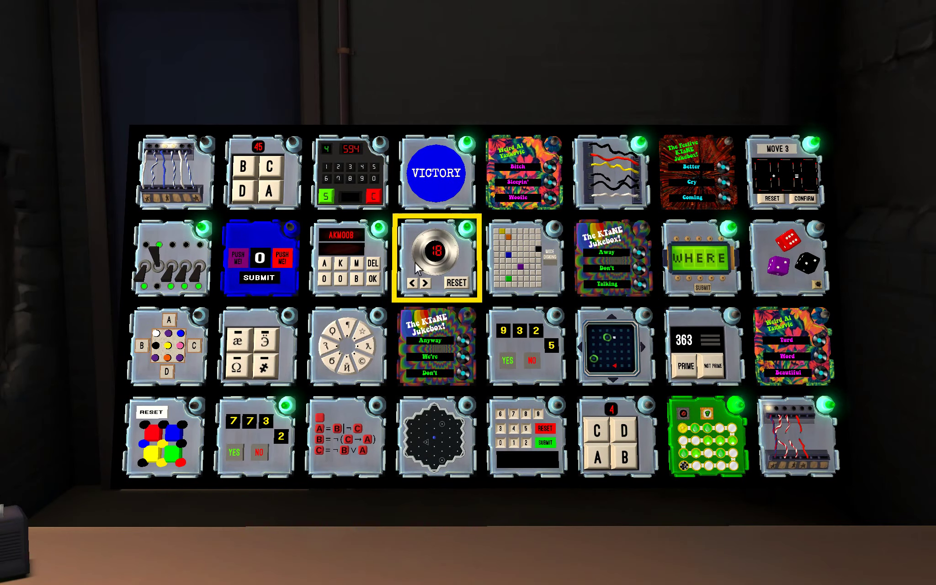
# - Inspect the hexagonal maze and 932 YES/NO modules, then zoom in on Minesweeper
pyautogui.click(424, 399)
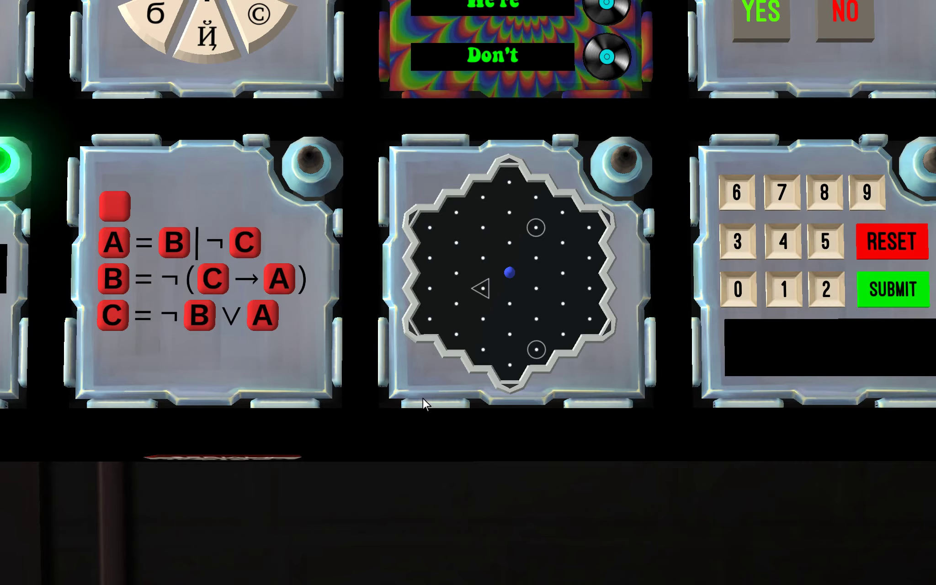
pyautogui.rightClick(447, 409)
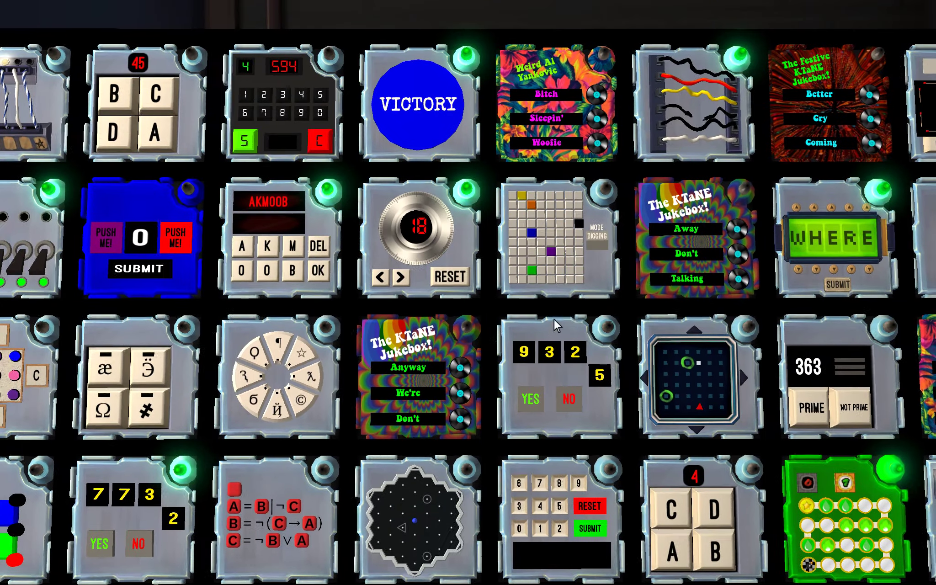
pyautogui.click(553, 318)
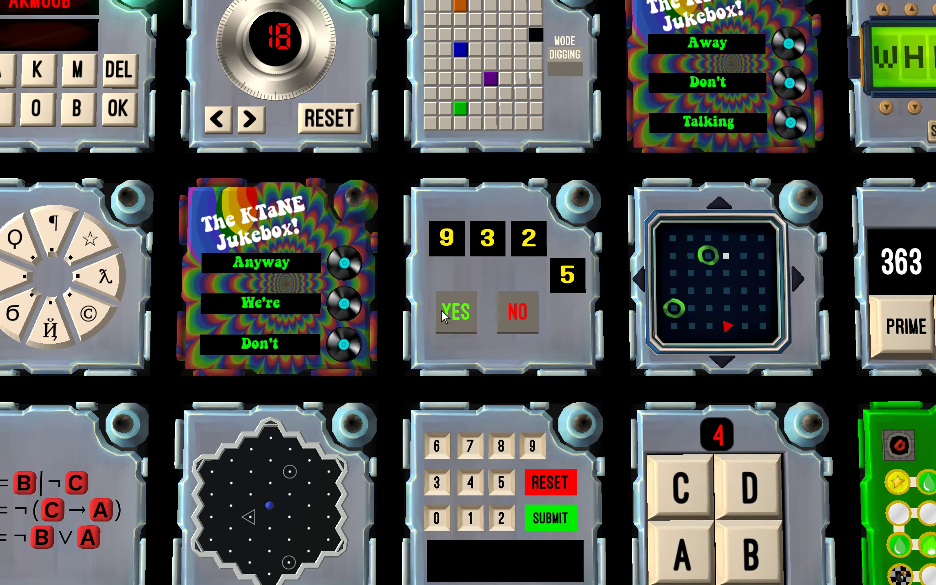
pyautogui.rightClick(441, 309)
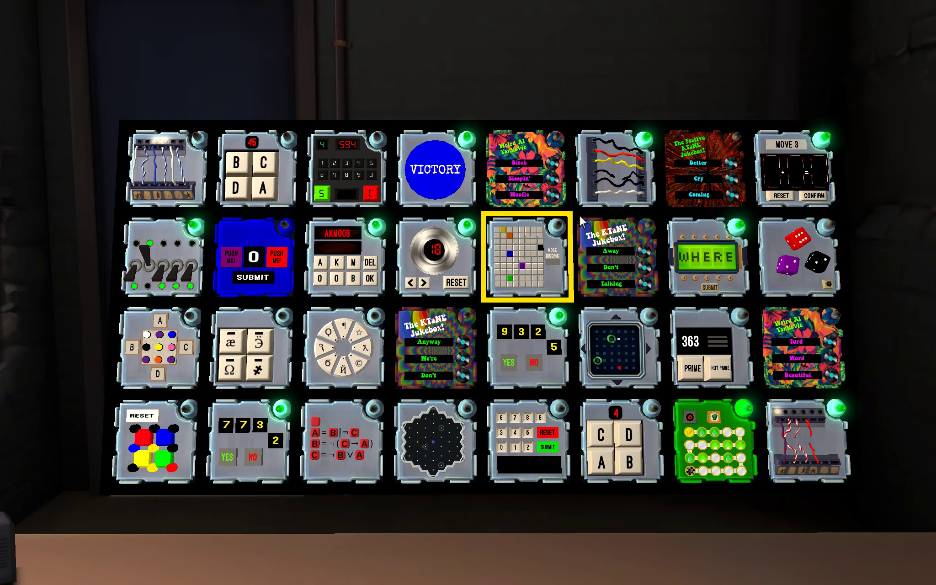
pyautogui.click(562, 237)
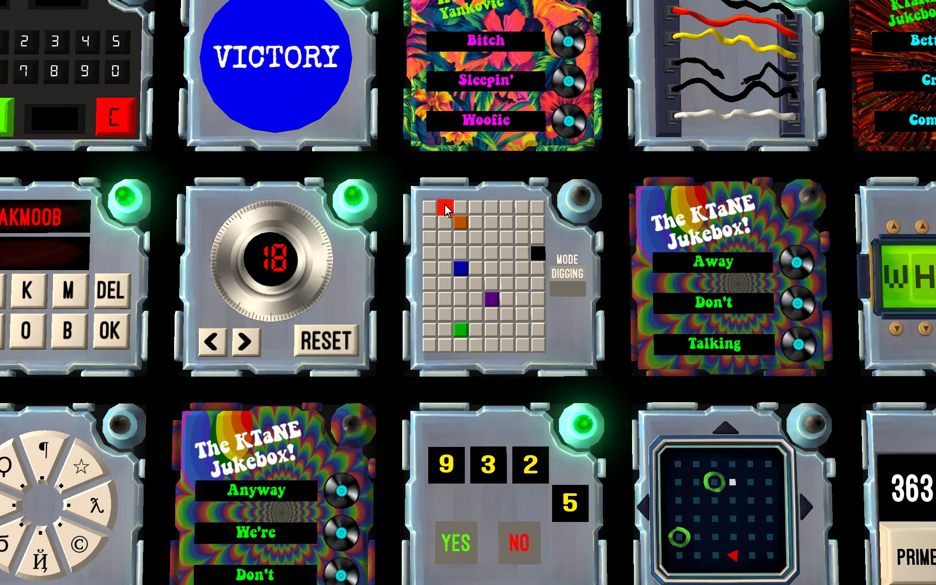
# - Reveal the first Minesweeper cells, then raise the blue PUSH ME counter to 4
pyautogui.click(457, 330)
pyautogui.rightClick(456, 330)
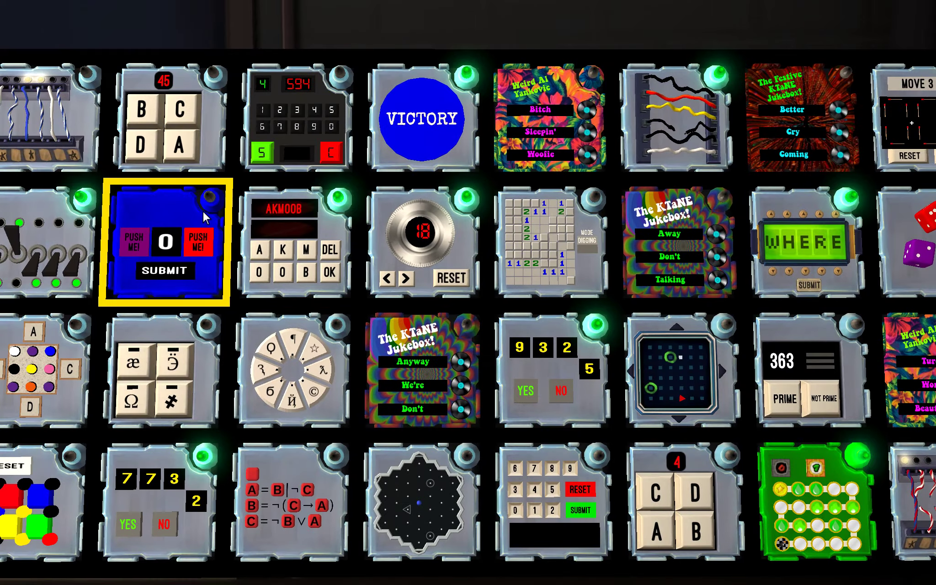
pyautogui.click(168, 242)
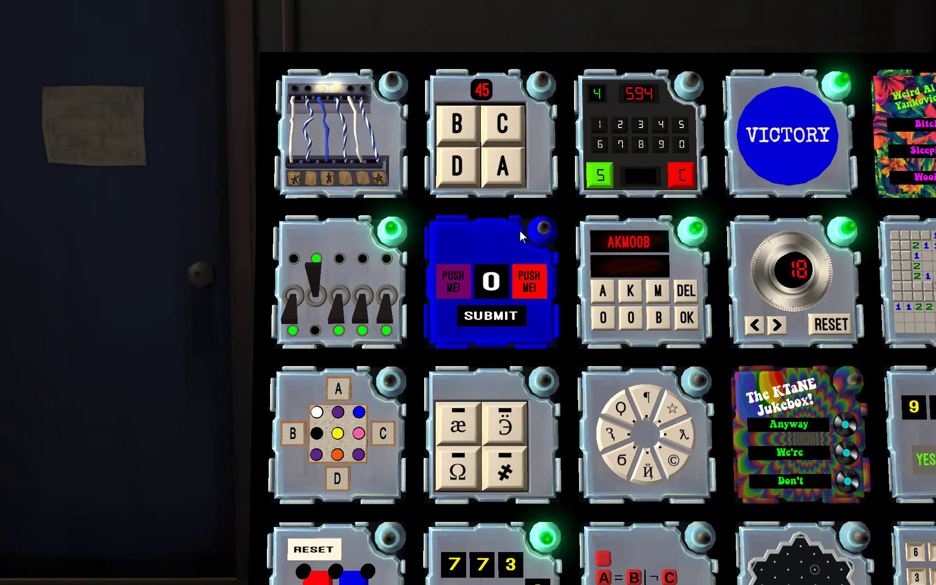
pyautogui.click(458, 280)
pyautogui.click(457, 279)
pyautogui.rightClick(442, 253)
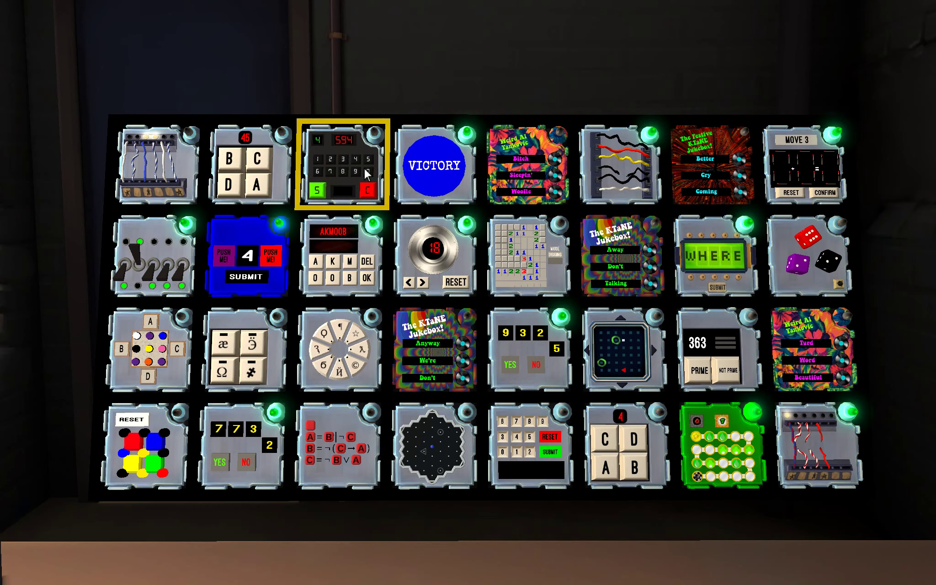
# - Flag mines and reveal safe cells in the middle and lower-left of the Minesweeper grid
pyautogui.click(544, 235)
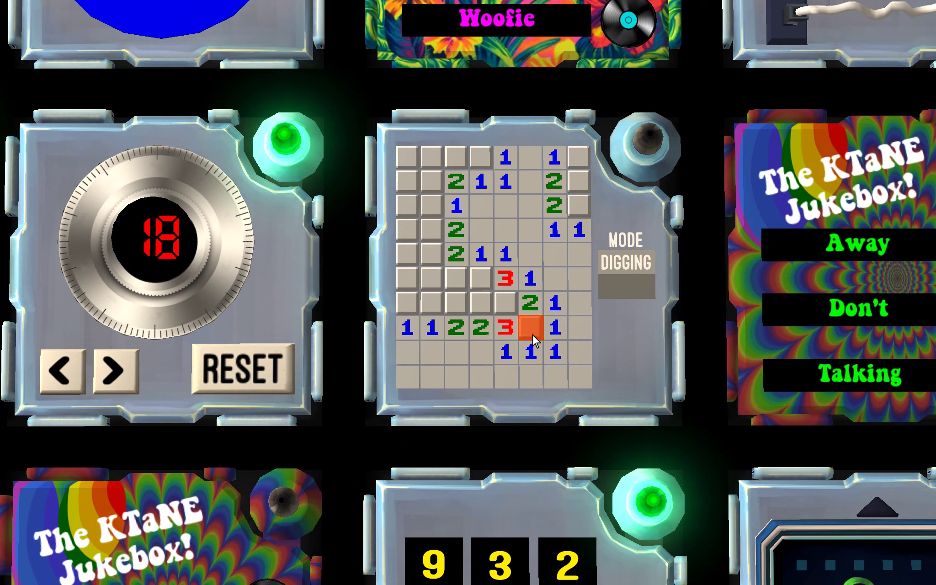
pyautogui.click(487, 276)
pyautogui.click(483, 301)
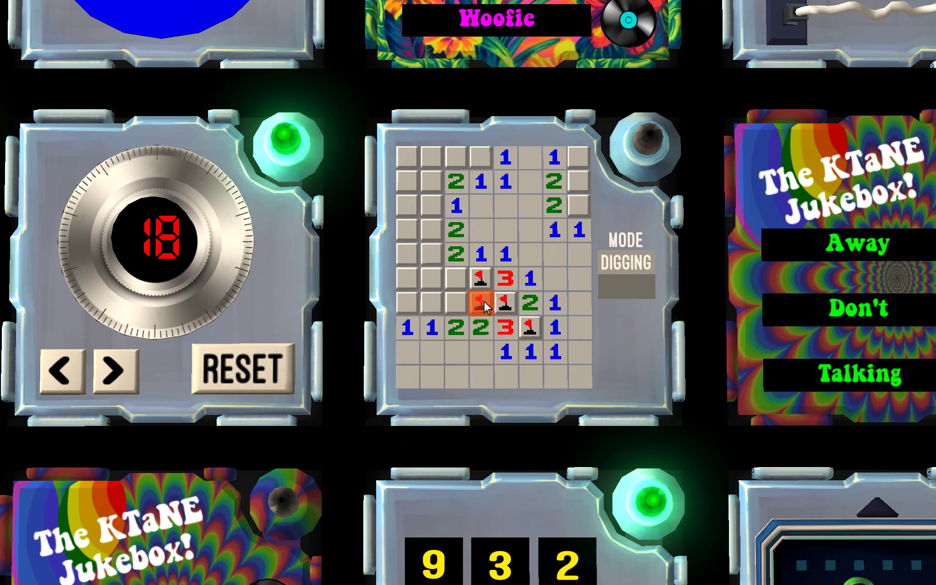
pyautogui.click(483, 336)
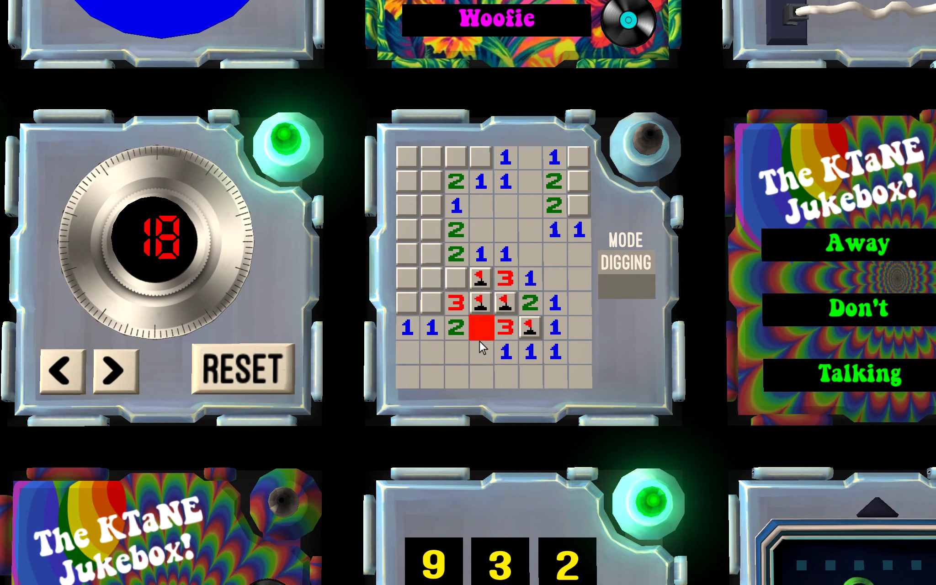
pyautogui.click(435, 303)
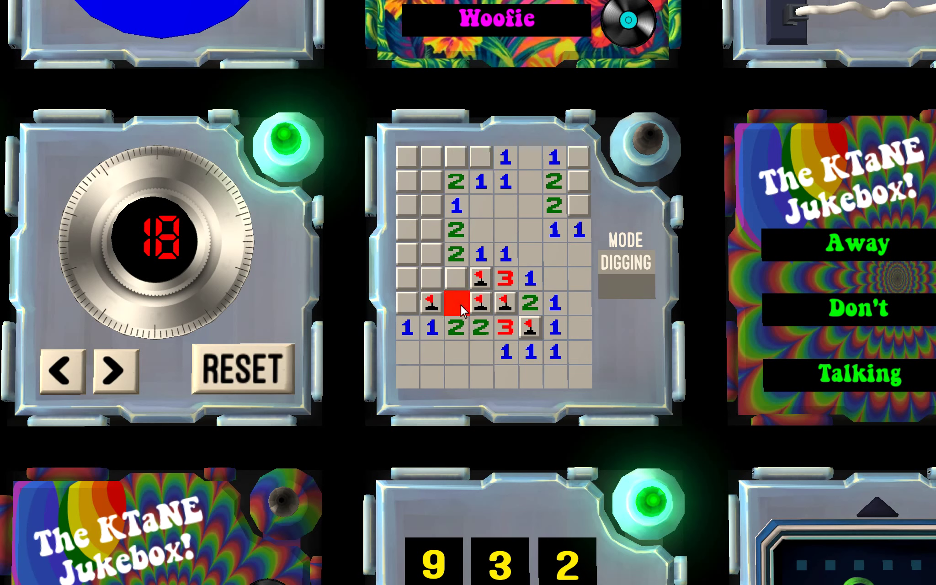
pyautogui.click(438, 255)
pyautogui.click(403, 306)
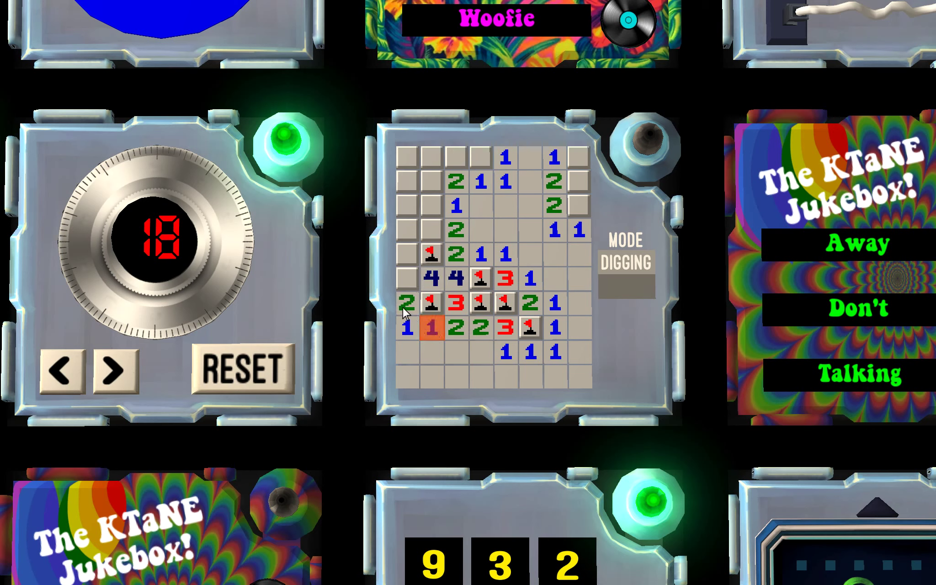
# - Flag more left-side mines and uncover the upper-left and top cells
pyautogui.click(402, 273)
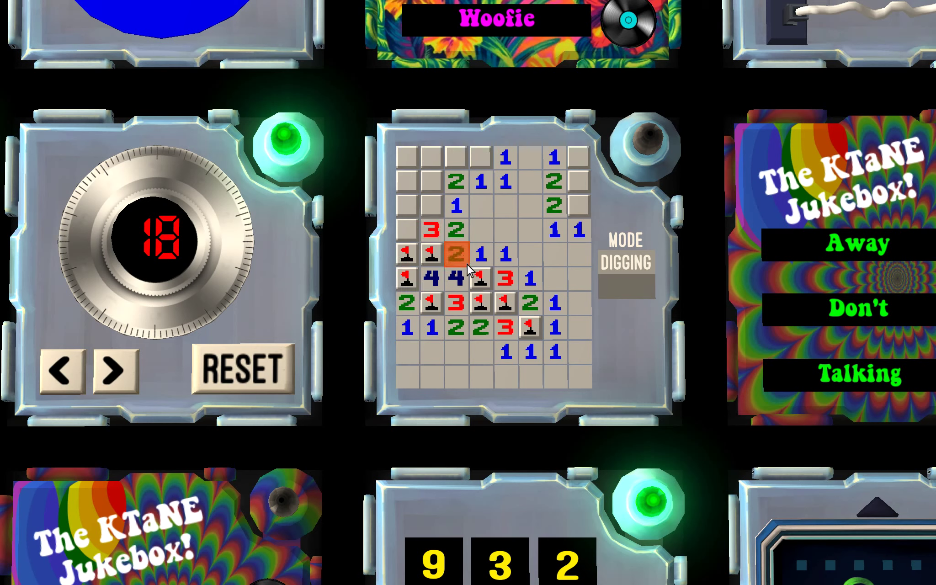
pyautogui.click(433, 235)
pyautogui.click(408, 229)
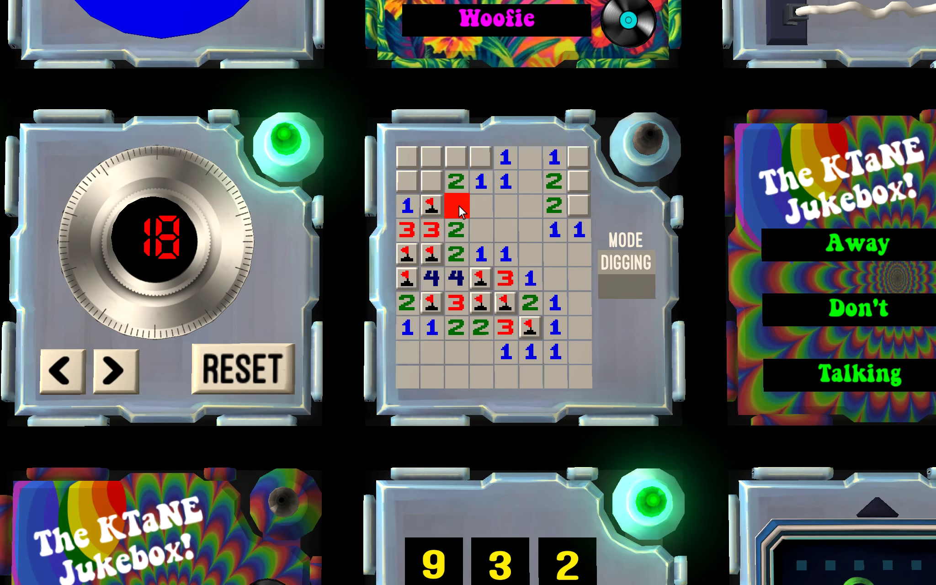
pyautogui.click(432, 181)
pyautogui.click(433, 184)
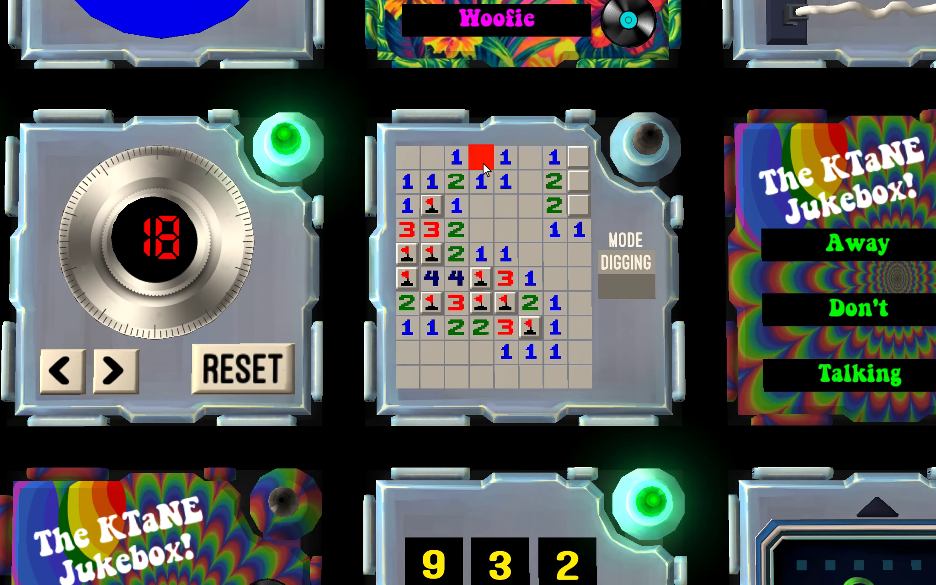
pyautogui.click(482, 161)
pyautogui.rightClick(482, 160)
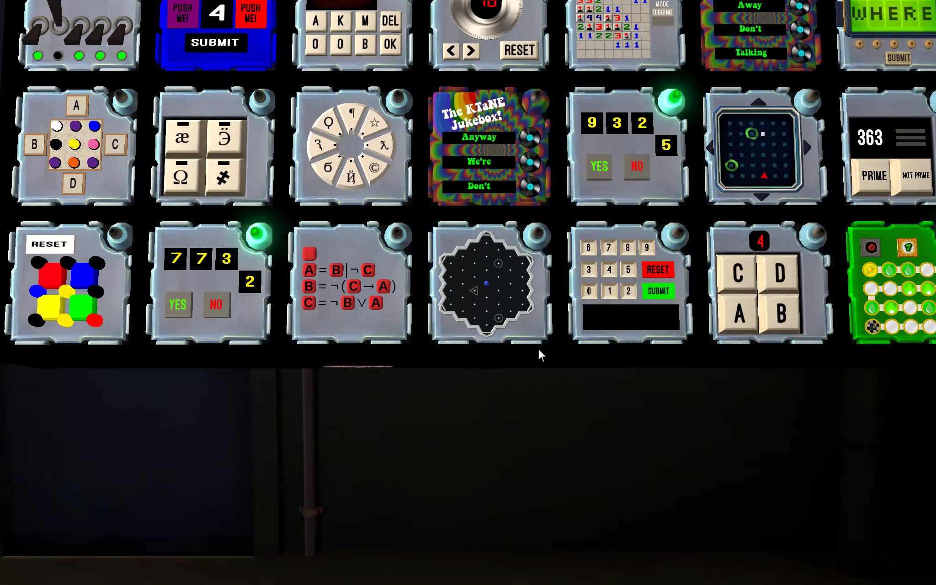
# - Step the blue pawn four moves through the hexagonal maze to its exit
pyautogui.click(537, 332)
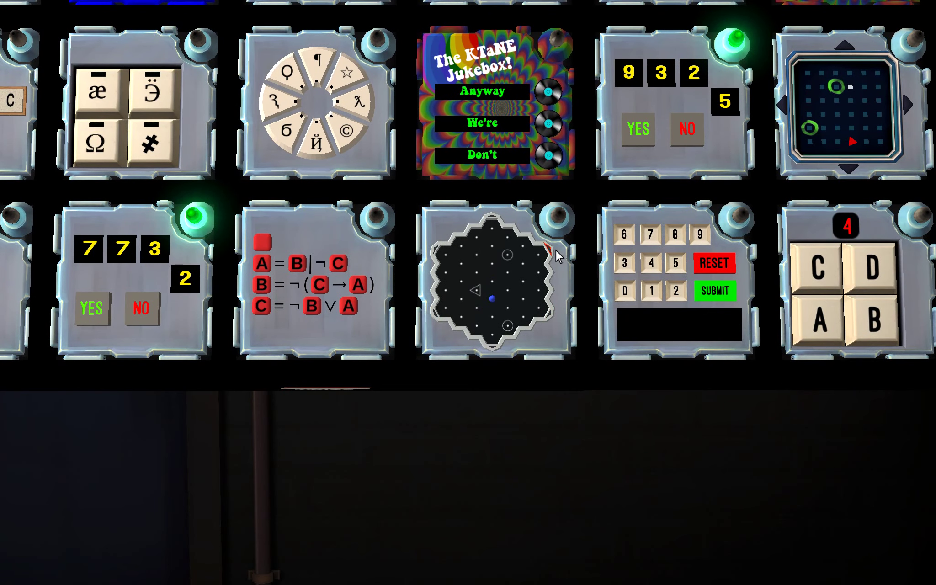
pyautogui.click(498, 341)
pyautogui.click(544, 315)
pyautogui.click(543, 250)
pyautogui.click(554, 309)
pyautogui.rightClick(504, 325)
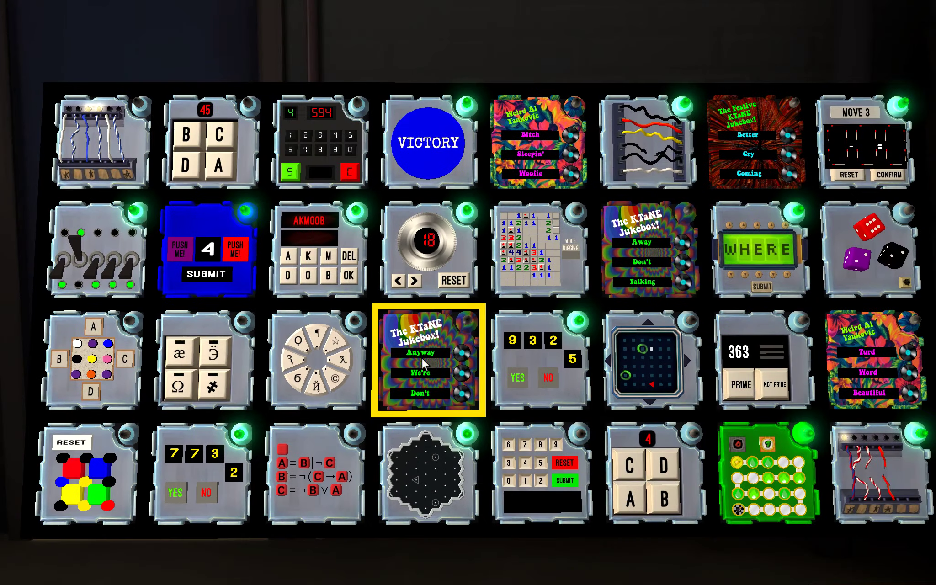
# - Press three symbols in order on the eight-segment symbol-wheel module to solve it
pyautogui.click(358, 319)
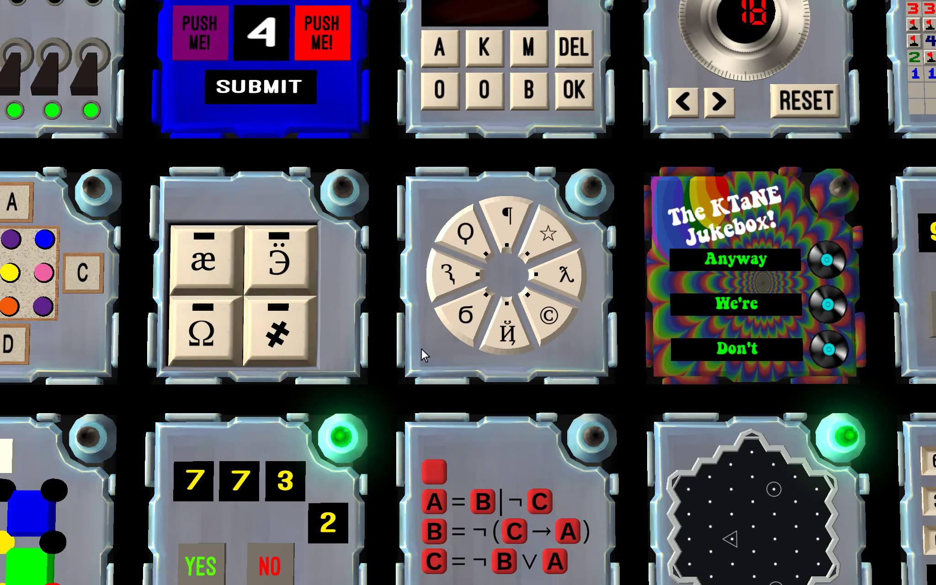
pyautogui.rightClick(421, 348)
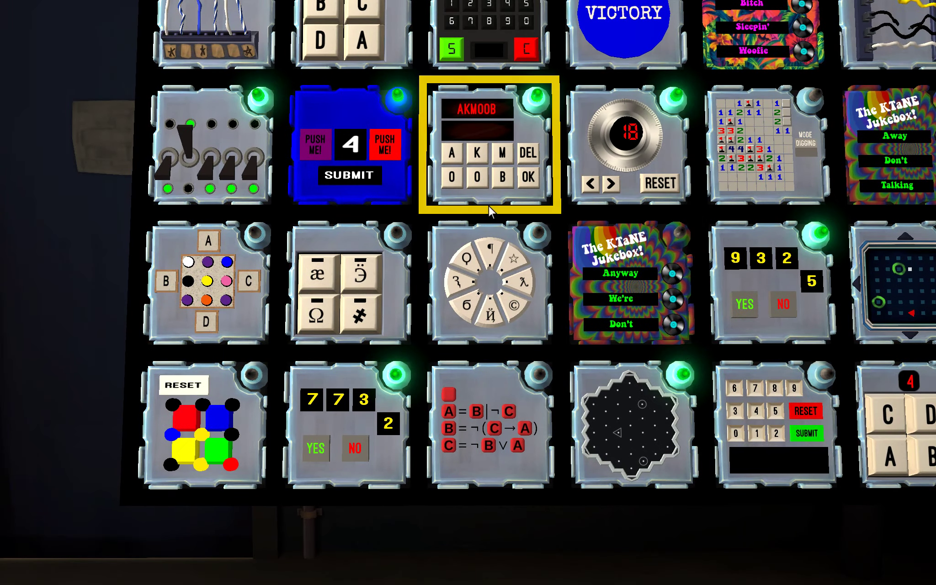
pyautogui.click(490, 248)
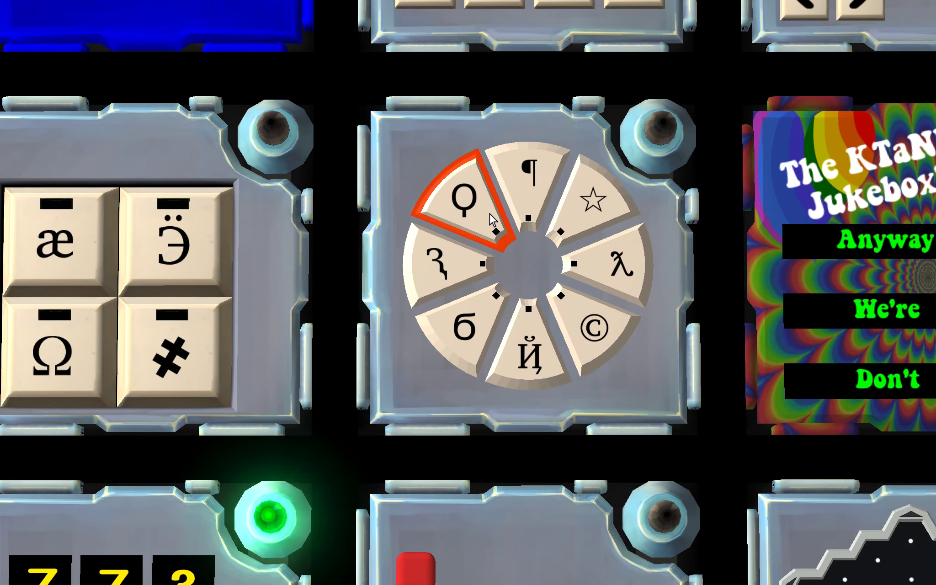
pyautogui.click(490, 218)
pyautogui.click(519, 322)
pyautogui.click(474, 342)
pyautogui.rightClick(472, 340)
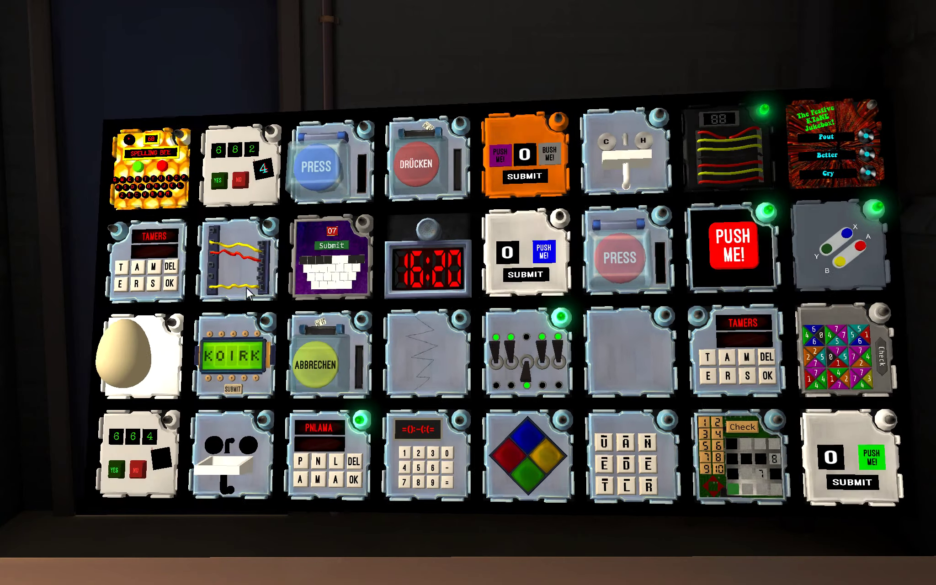
# - Turn the bomb to its other face and cut a wire in the top-left wires module
pyautogui.moveTo(476, 290); pyautogui.dragTo(224, 291)
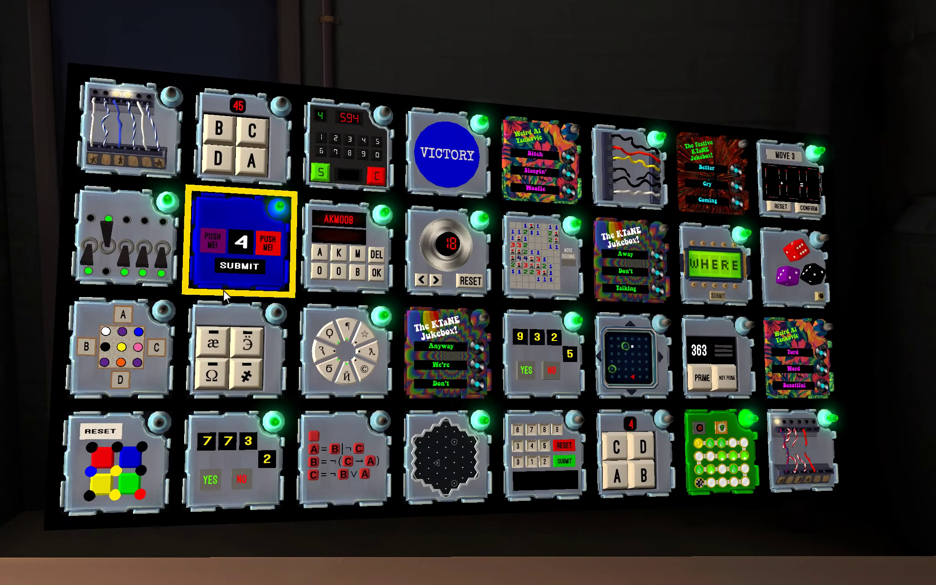
pyautogui.click(278, 323)
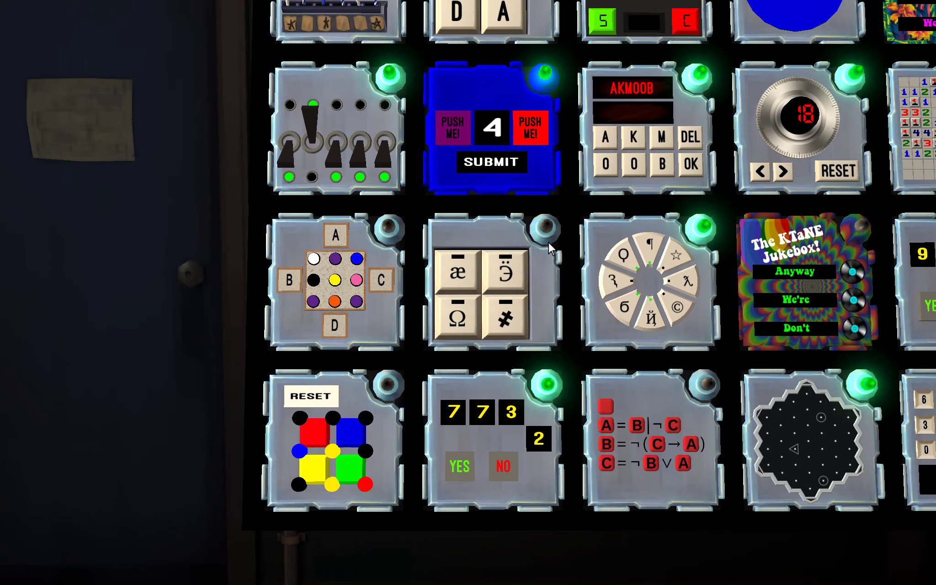
pyautogui.rightClick(542, 245)
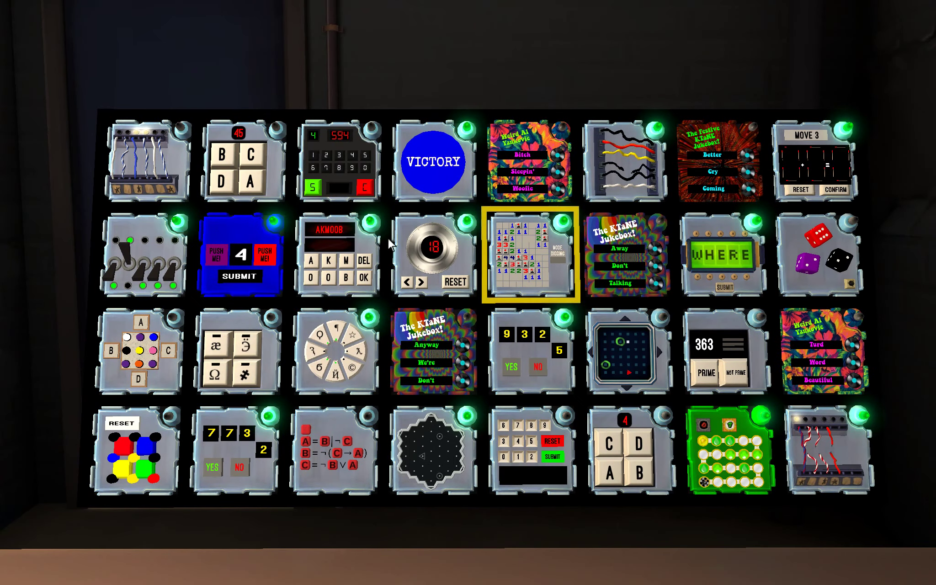
pyautogui.click(151, 173)
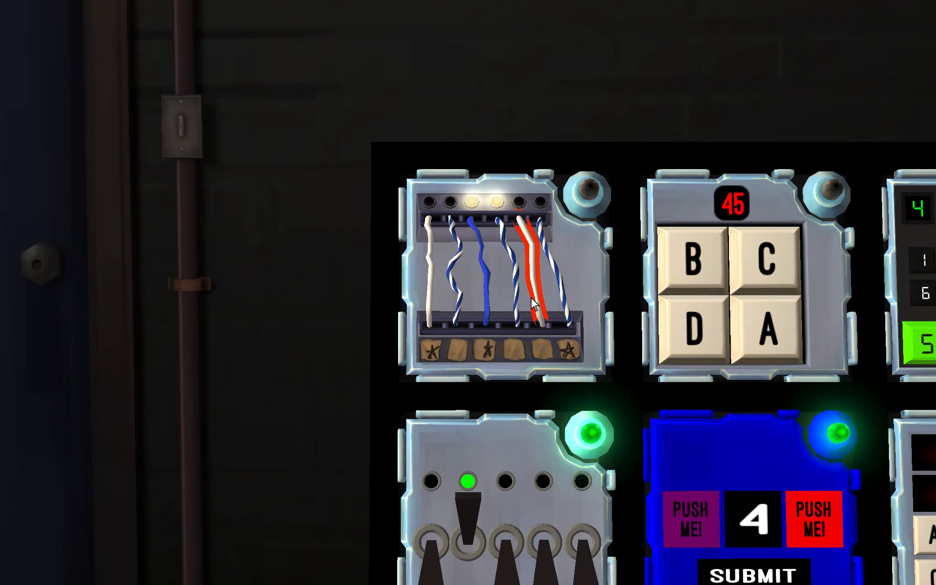
pyautogui.click(531, 305)
pyautogui.rightClick(396, 294)
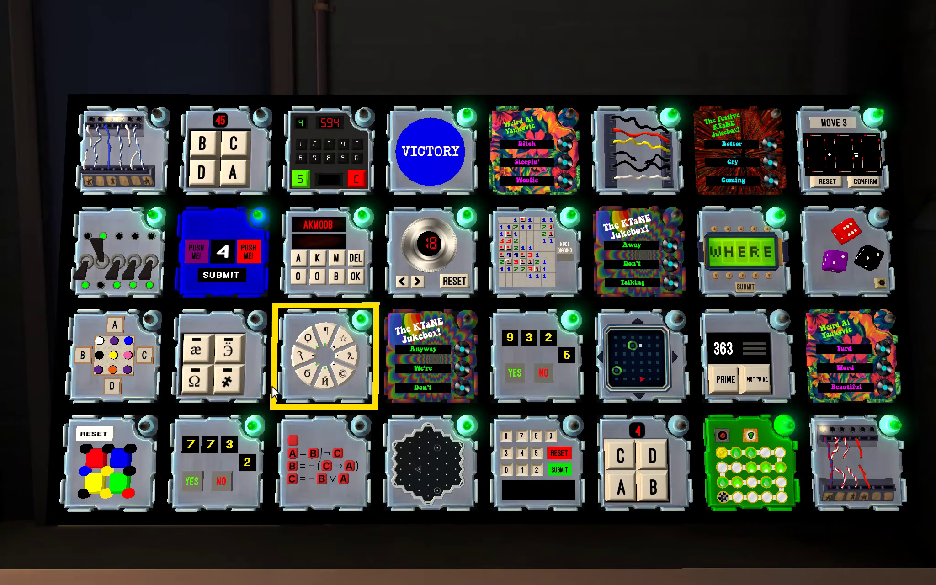
# - Press all four symbols on the symbol keypad module
pyautogui.click(265, 386)
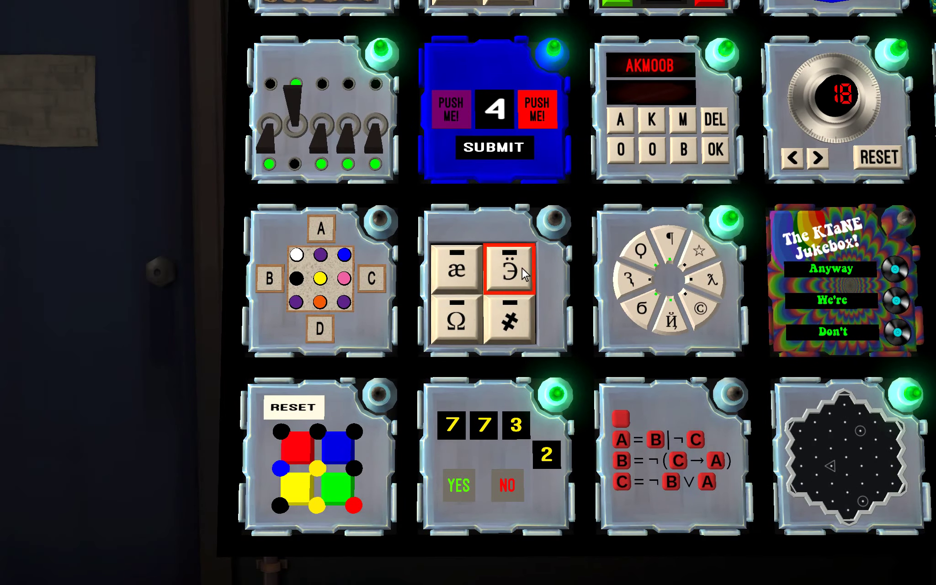
pyautogui.click(523, 269)
pyautogui.click(461, 274)
pyautogui.click(510, 319)
pyautogui.click(455, 320)
pyautogui.rightClick(395, 314)
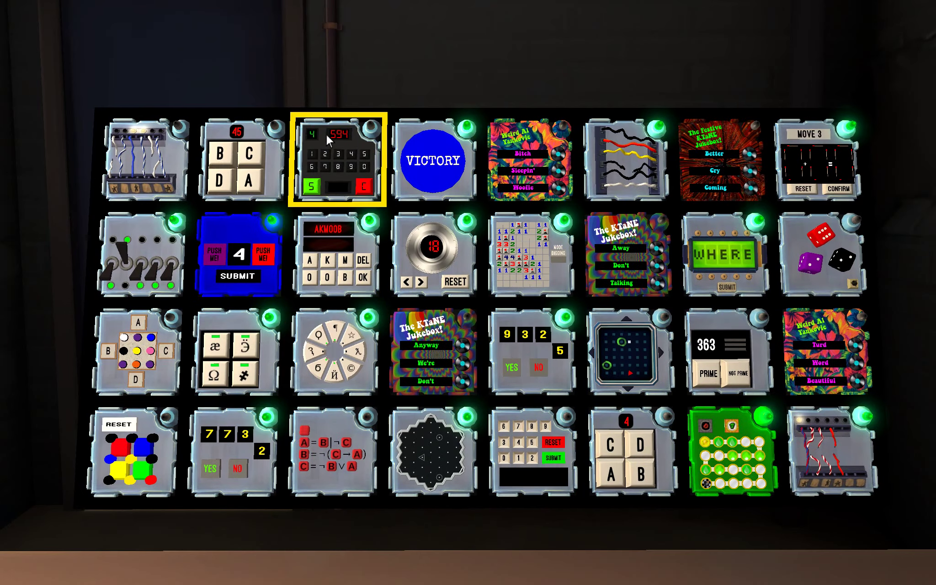
# - Cut the remaining wire on the top-left wires module, then enter 2 on the 594 keypad
pyautogui.click(185, 153)
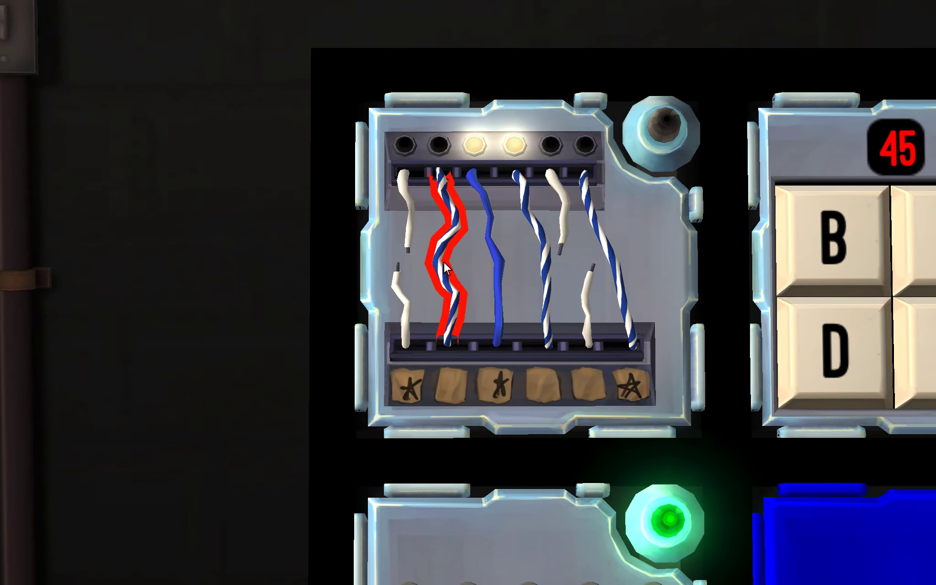
pyautogui.click(443, 261)
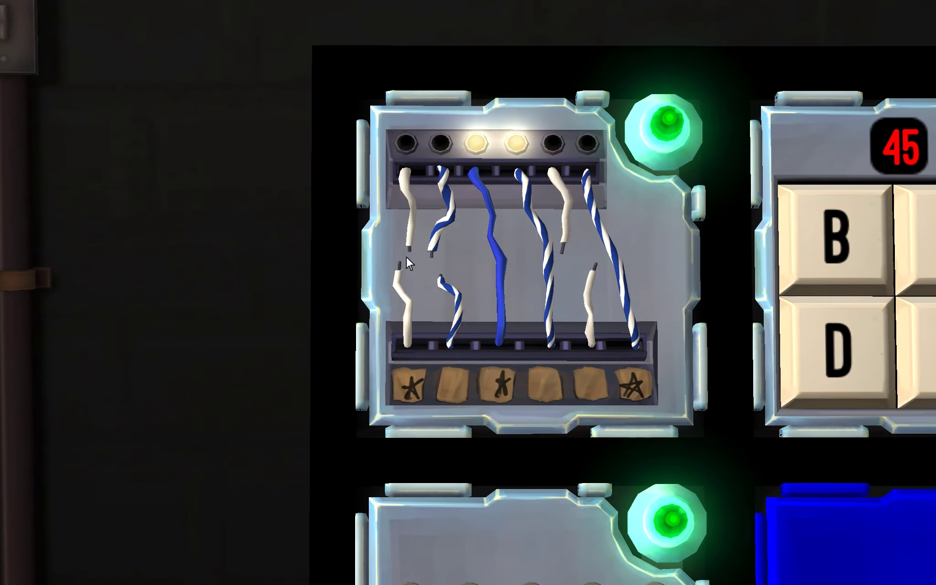
pyautogui.rightClick(390, 253)
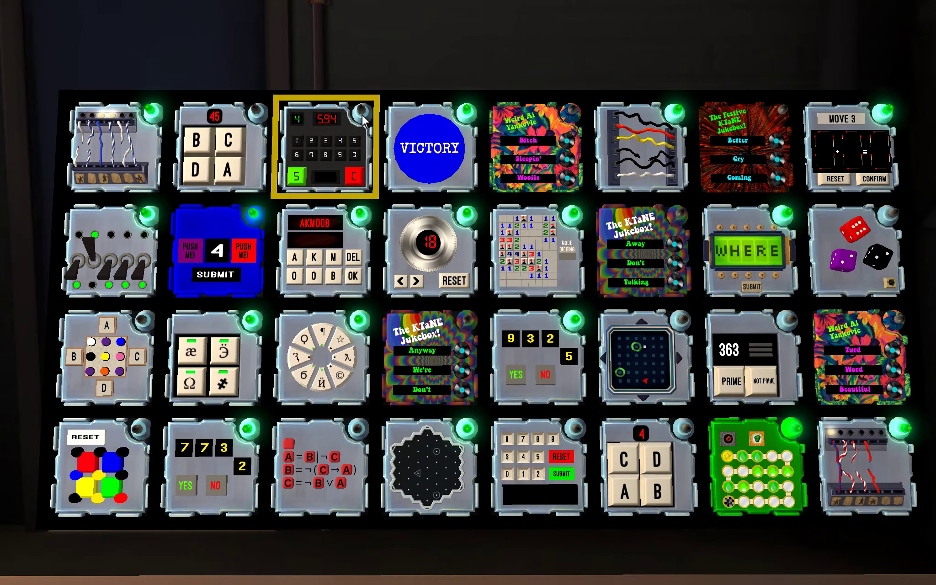
pyautogui.click(364, 118)
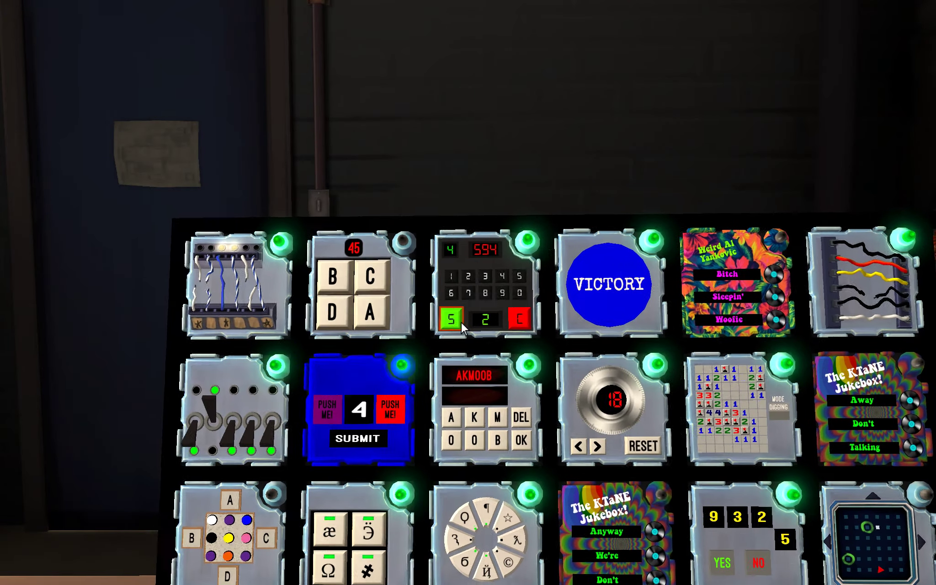
pyautogui.rightClick(461, 321)
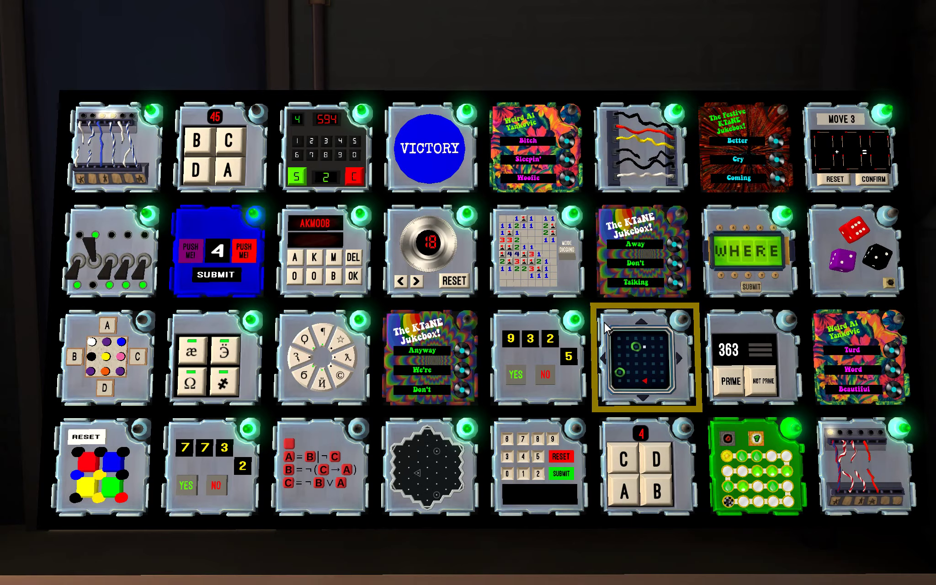
# - Turn the bomb over, enter the letters to solve the TAMERS keypad, then flip back
pyautogui.moveTo(569, 322); pyautogui.dragTo(335, 333)
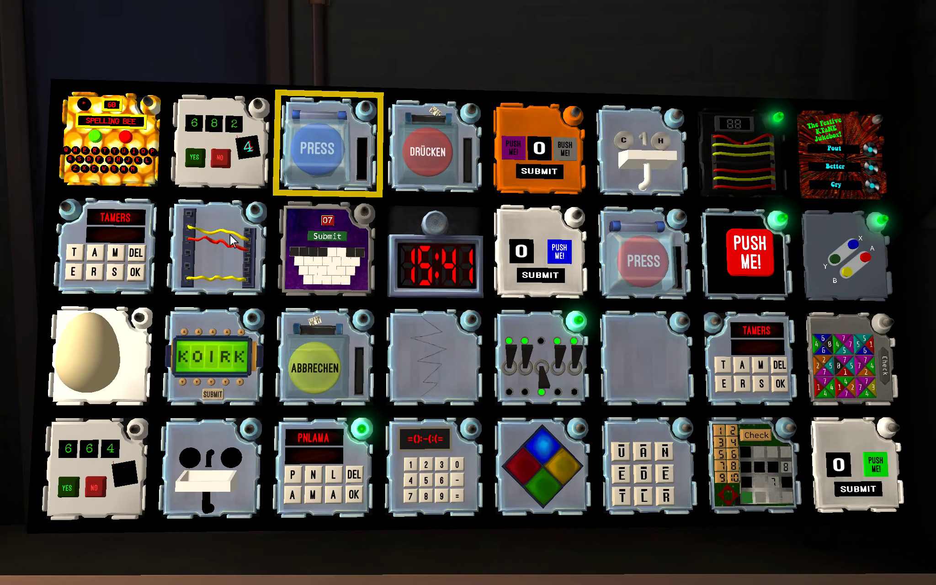
pyautogui.click(106, 245)
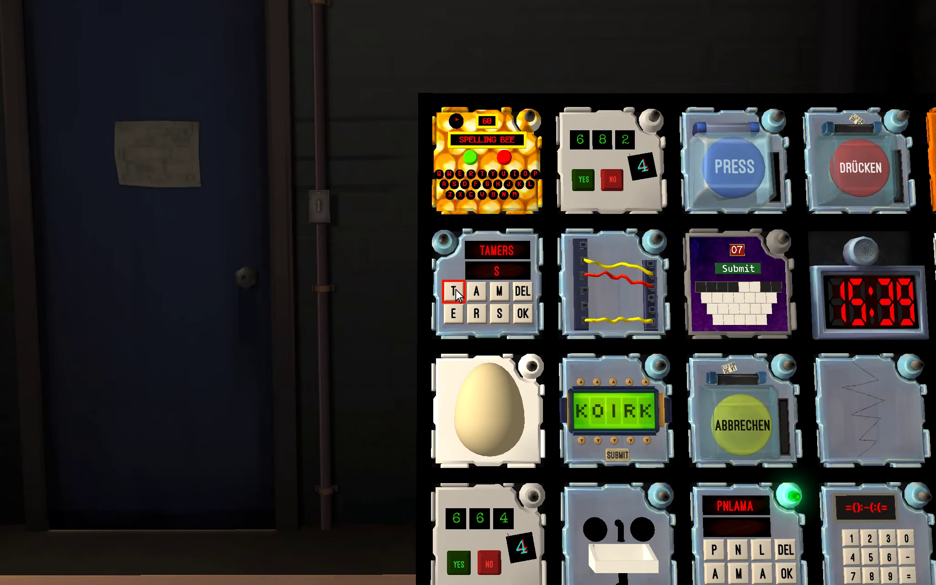
pyautogui.click(525, 322)
pyautogui.rightClick(414, 314)
pyautogui.moveTo(472, 314)
pyautogui.mouseDown()
pyautogui.moveTo(663, 317)
pyautogui.moveTo(469, 301)
pyautogui.mouseUp()
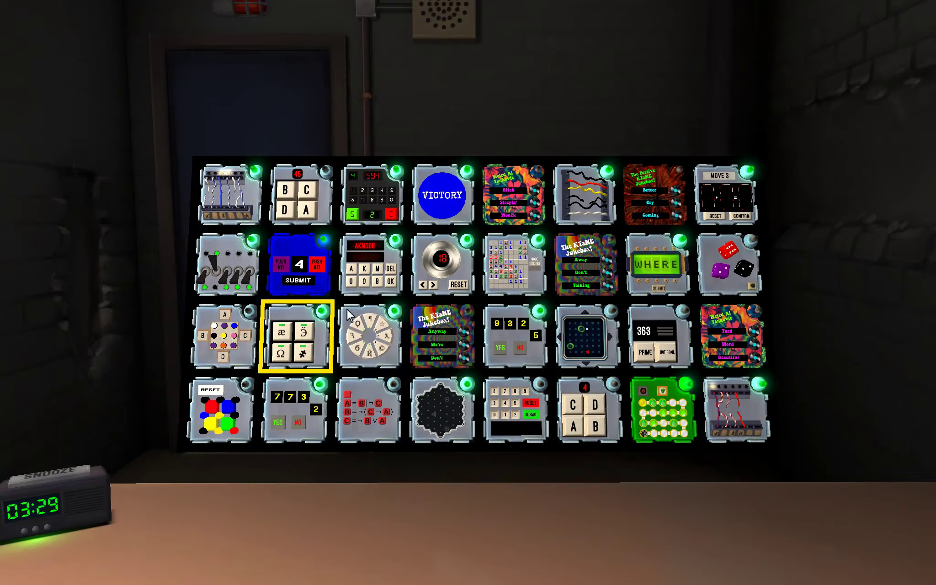
pyautogui.moveTo(471, 306)
pyautogui.mouseDown()
pyautogui.moveTo(584, 313)
pyautogui.moveTo(573, 254)
pyautogui.mouseUp()
pyautogui.click(574, 254)
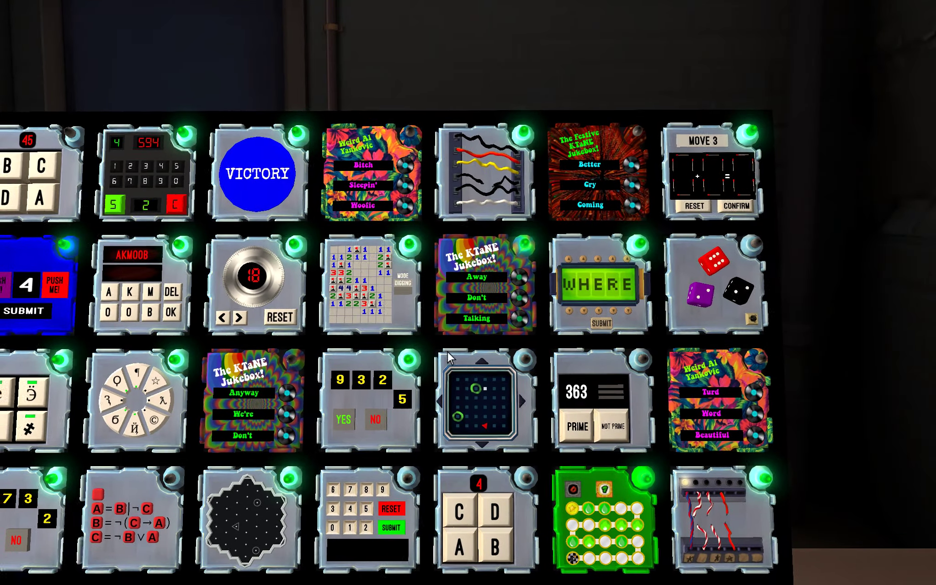
# - Check the Anyway jukebox and MOVE 3 modules, then rotate the bomb to the 15:15 timer face
pyautogui.rightClick(481, 399)
pyautogui.click(468, 285)
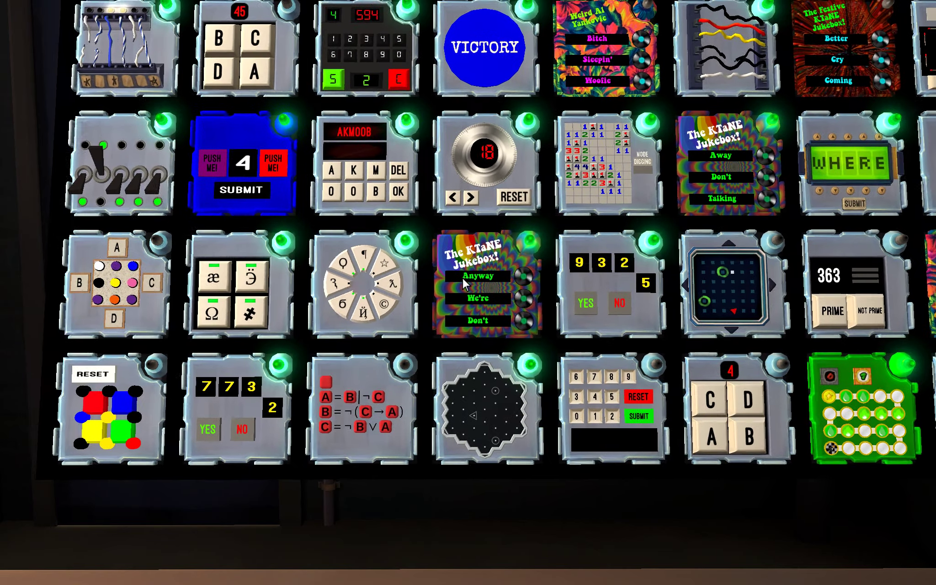
pyautogui.rightClick(524, 301)
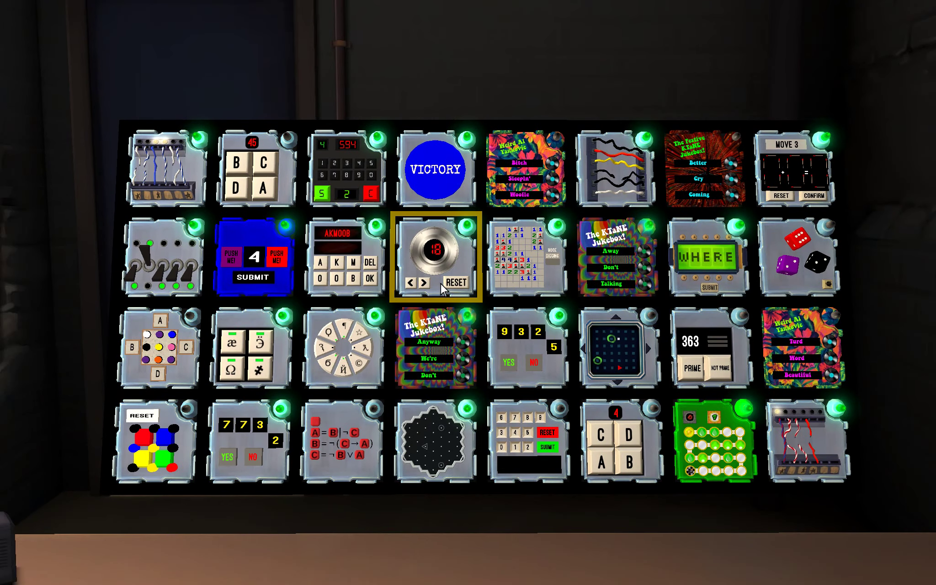
pyautogui.click(753, 143)
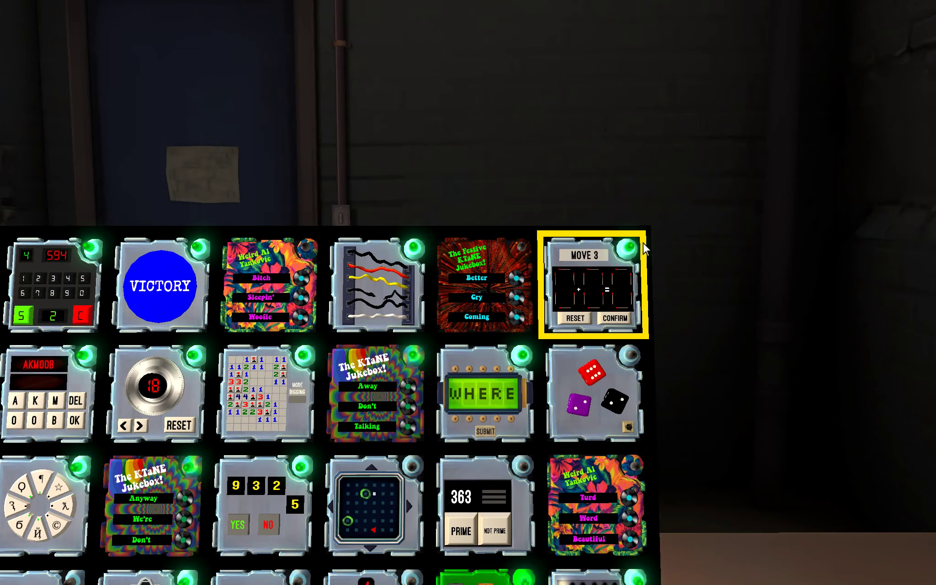
pyautogui.moveTo(646, 244); pyautogui.dragTo(371, 264)
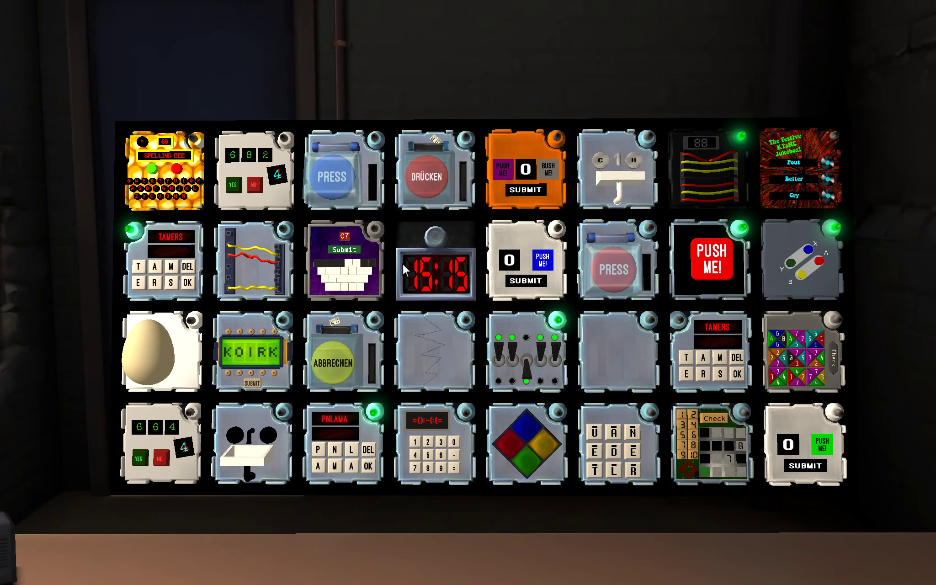
# - Raise the white counter module to 8, and submit the orange counter module at 4
pyautogui.click(563, 242)
pyautogui.click(504, 288)
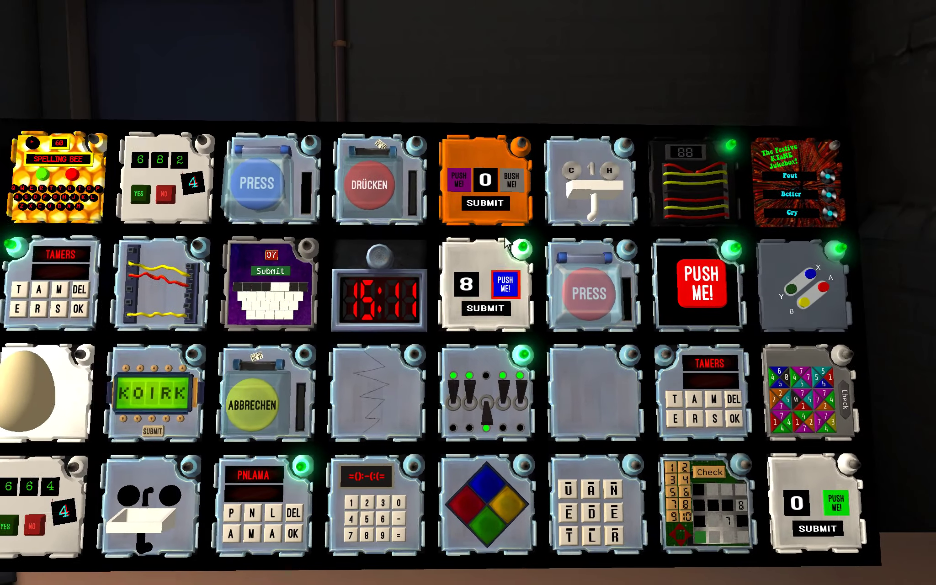
pyautogui.rightClick(512, 293)
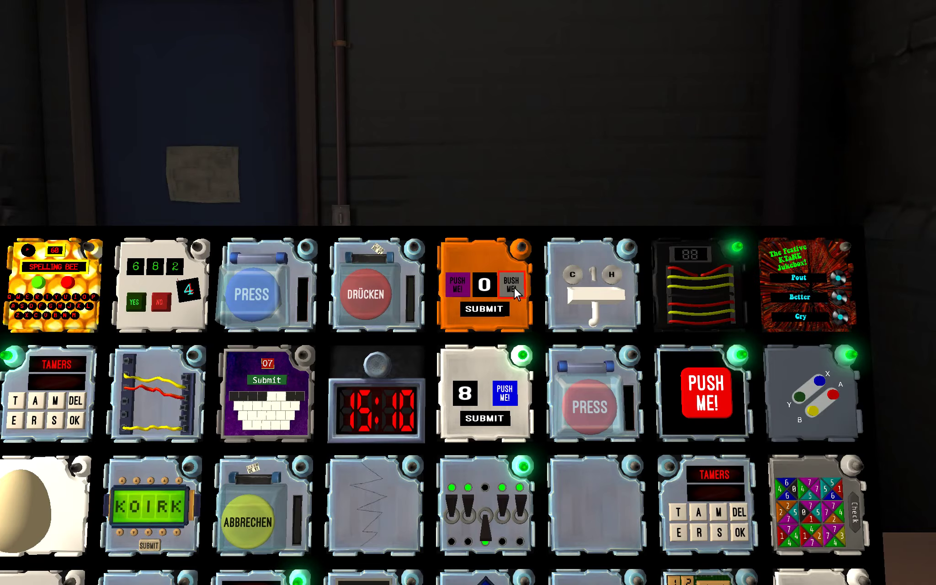
pyautogui.click(514, 287)
pyautogui.click(513, 287)
pyautogui.click(513, 287)
pyautogui.click(484, 309)
pyautogui.rightClick(486, 306)
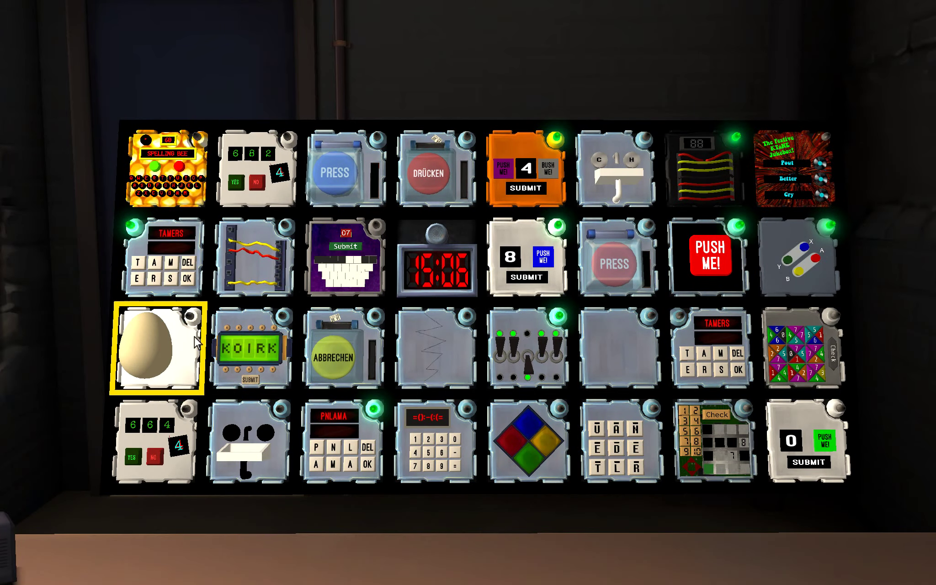
# - Tilt the bomb to its top edge and crack the egg module to solve it
pyautogui.moveTo(196, 342); pyautogui.dragTo(337, 156)
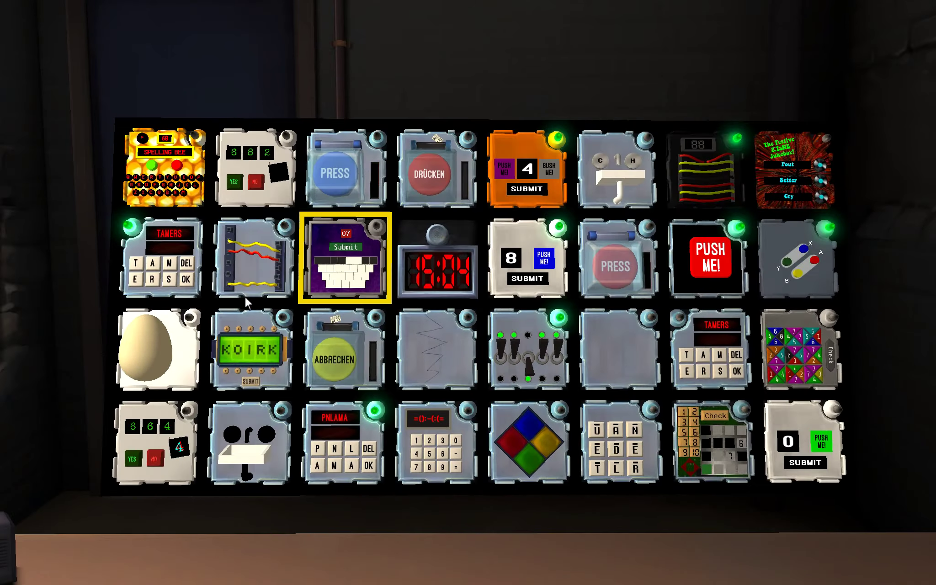
pyautogui.click(227, 311)
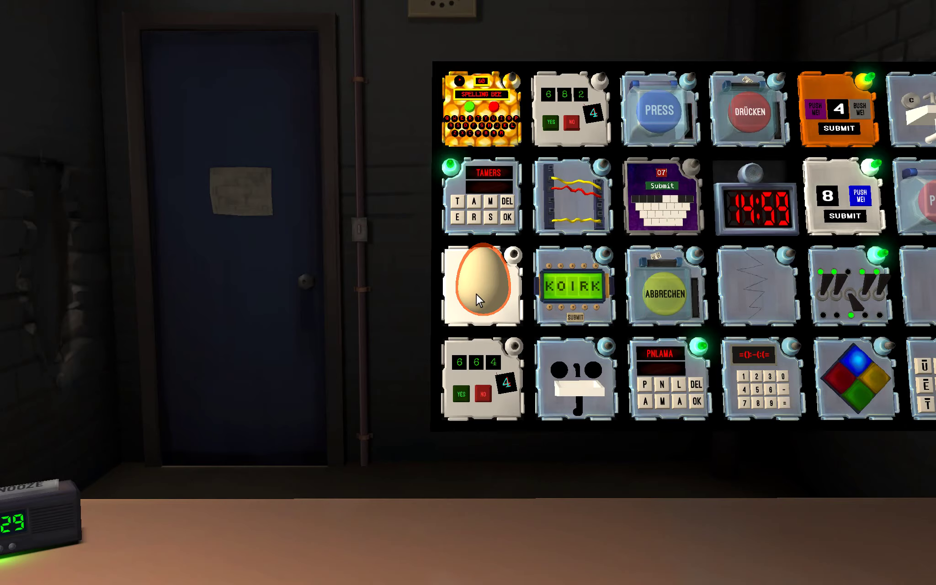
pyautogui.click(475, 292)
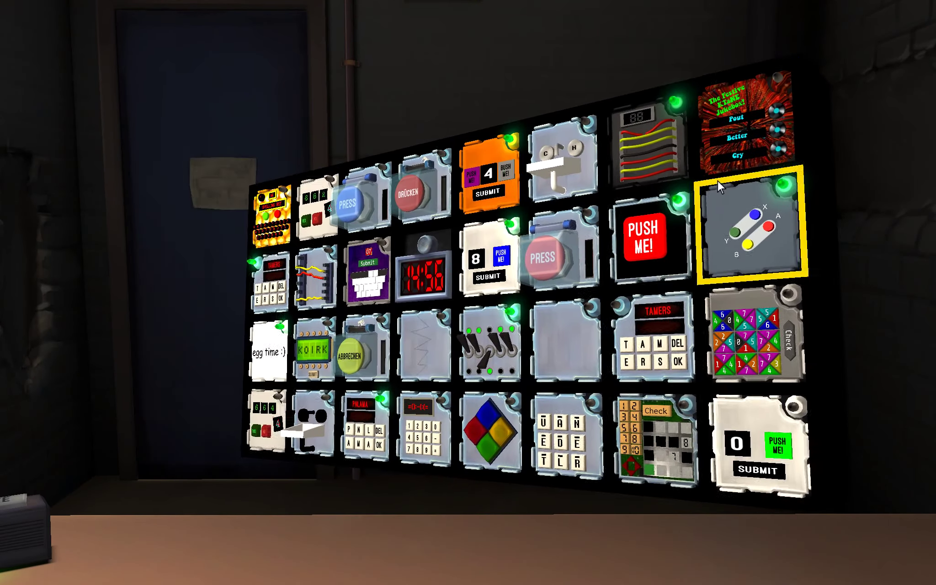
pyautogui.click(731, 209)
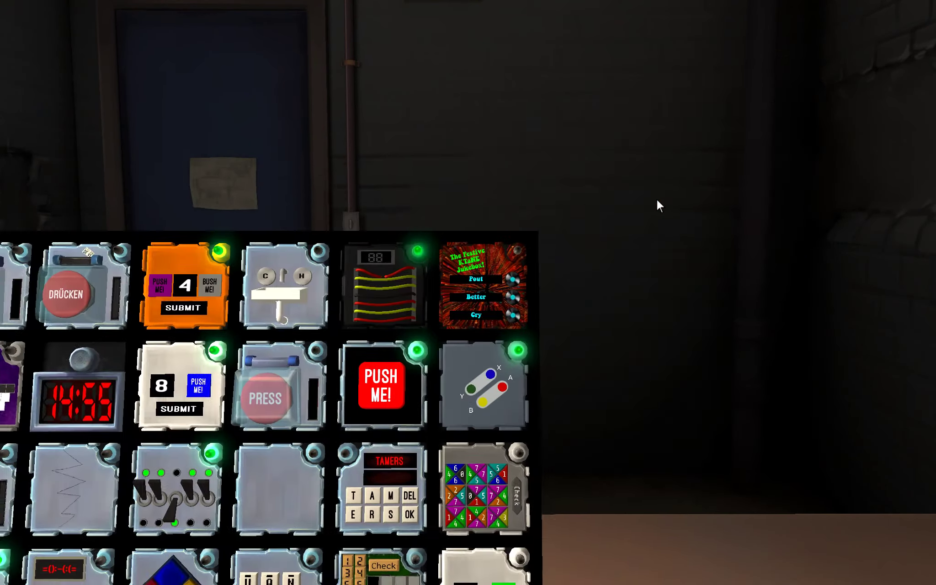
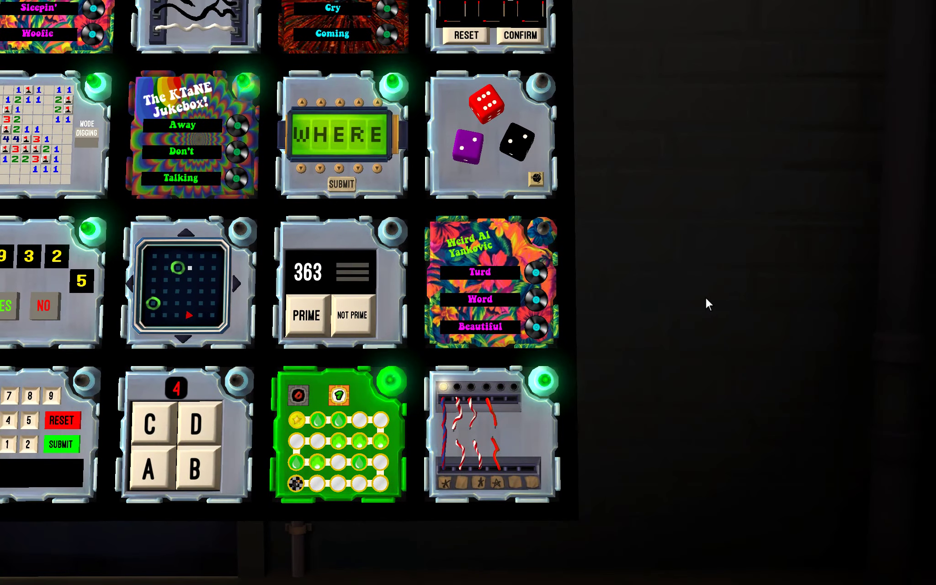
# - Turn the bomb over and inspect the Weird Al Yankovic modules
pyautogui.moveTo(701, 304)
pyautogui.mouseDown()
pyautogui.moveTo(428, 303)
pyautogui.moveTo(703, 301)
pyautogui.mouseUp()
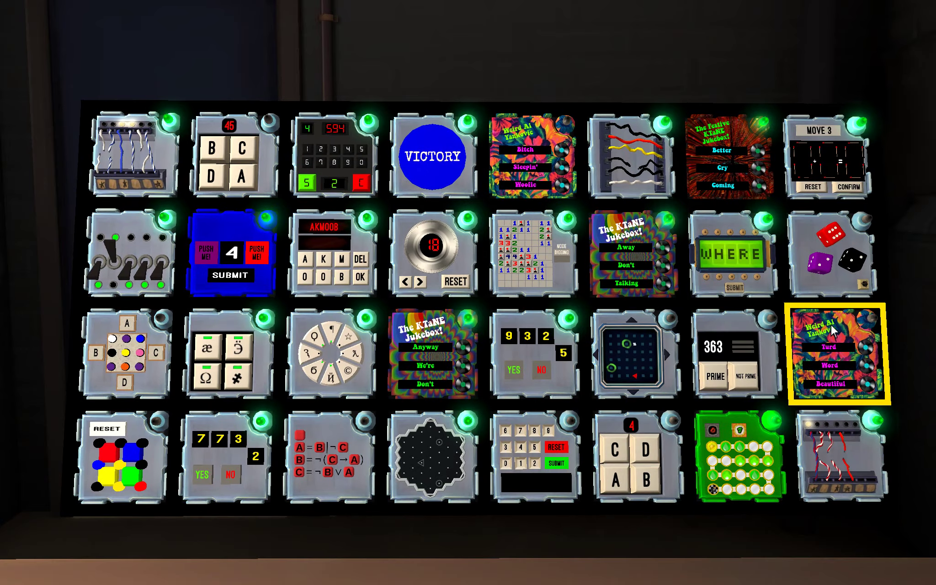
pyautogui.click(834, 355)
pyautogui.rightClick(521, 281)
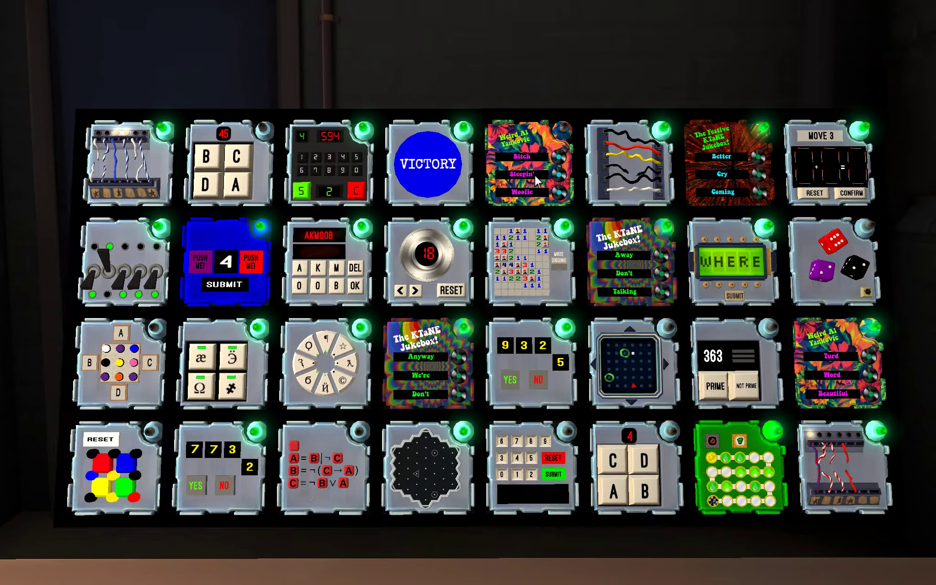
pyautogui.rightClick(534, 175)
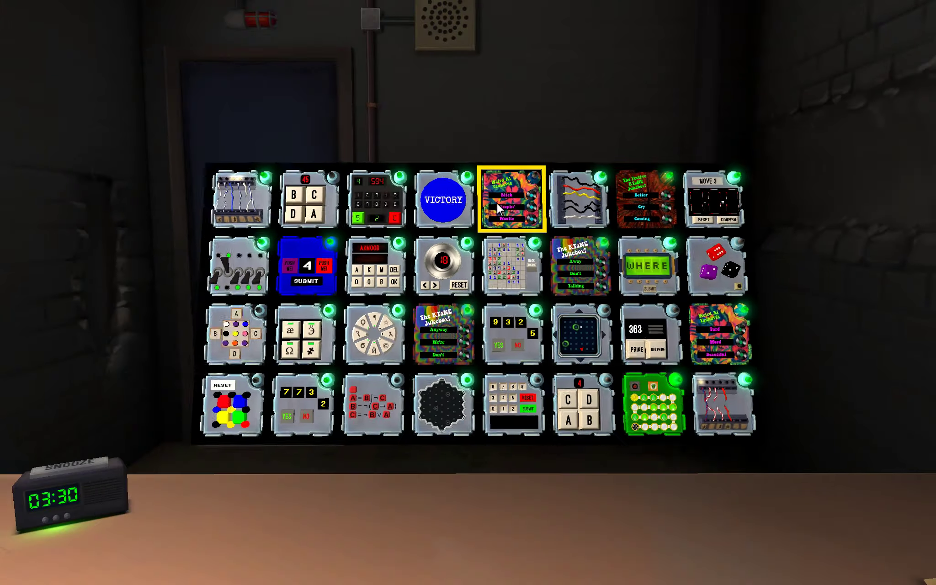
pyautogui.click(496, 201)
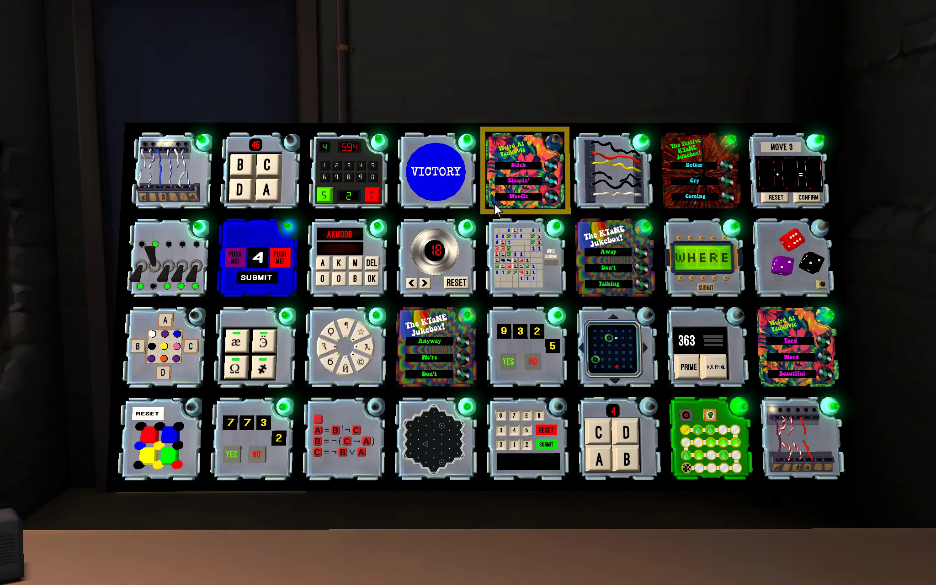
pyautogui.click(494, 203)
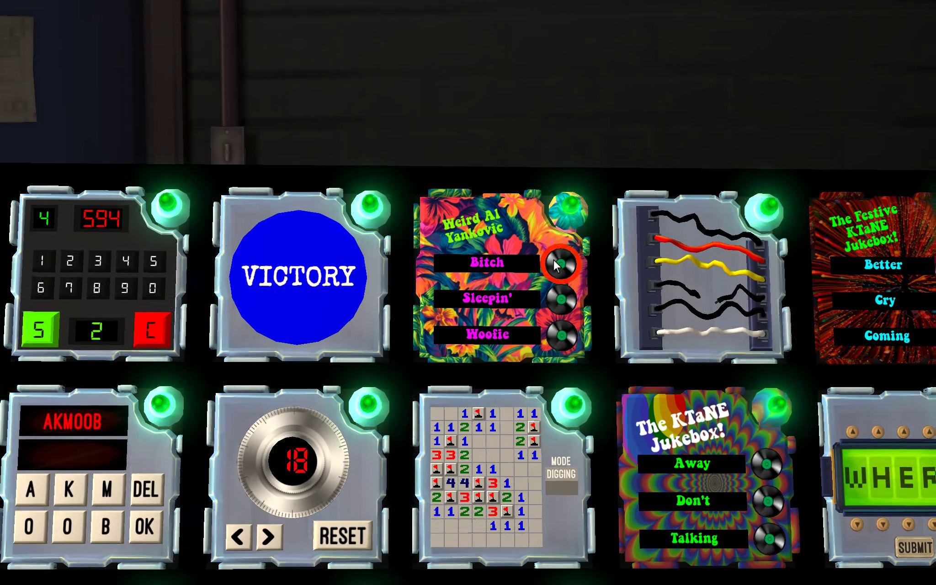
pyautogui.rightClick(552, 259)
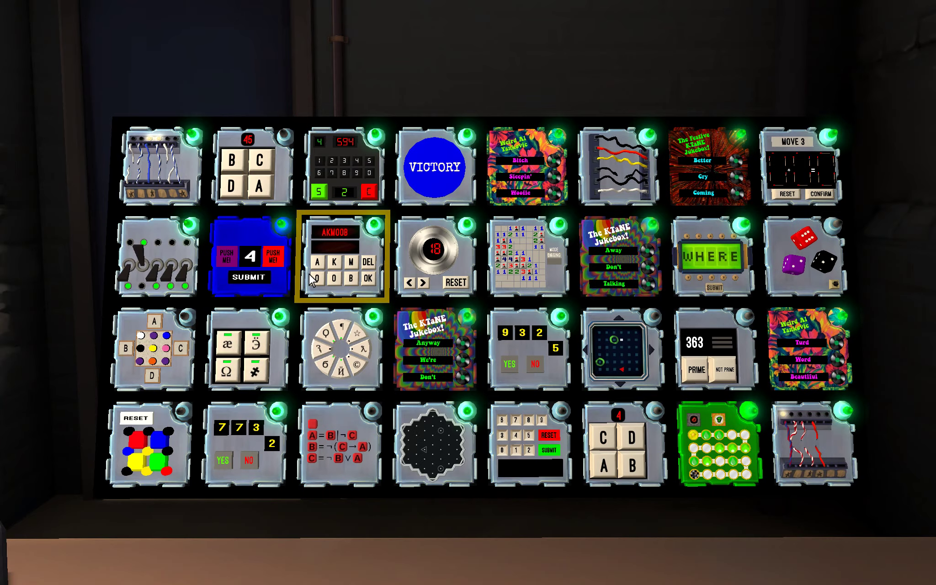
# - Check the red PRESS and DRÜCKEN button modules on the back face
pyautogui.moveTo(300, 282); pyautogui.dragTo(601, 287)
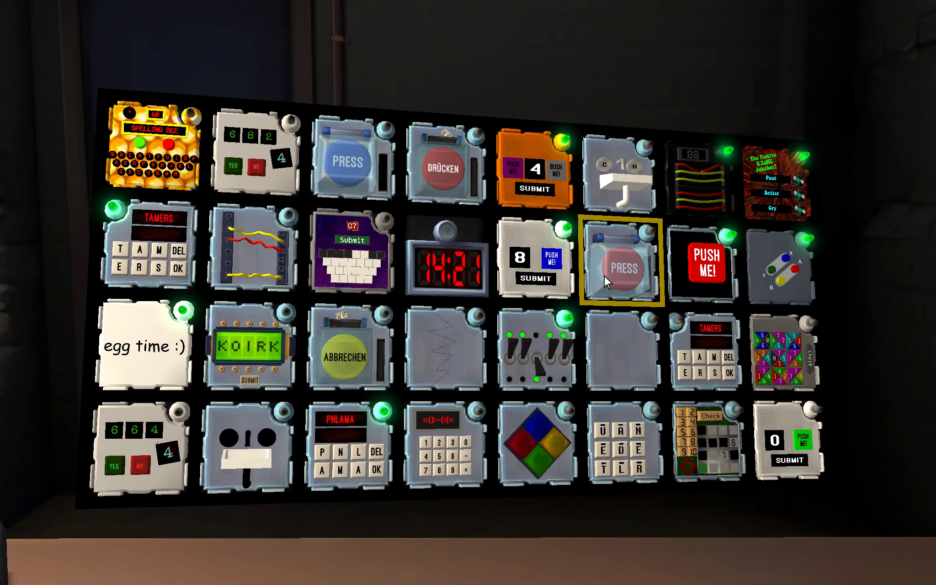
pyautogui.click(608, 280)
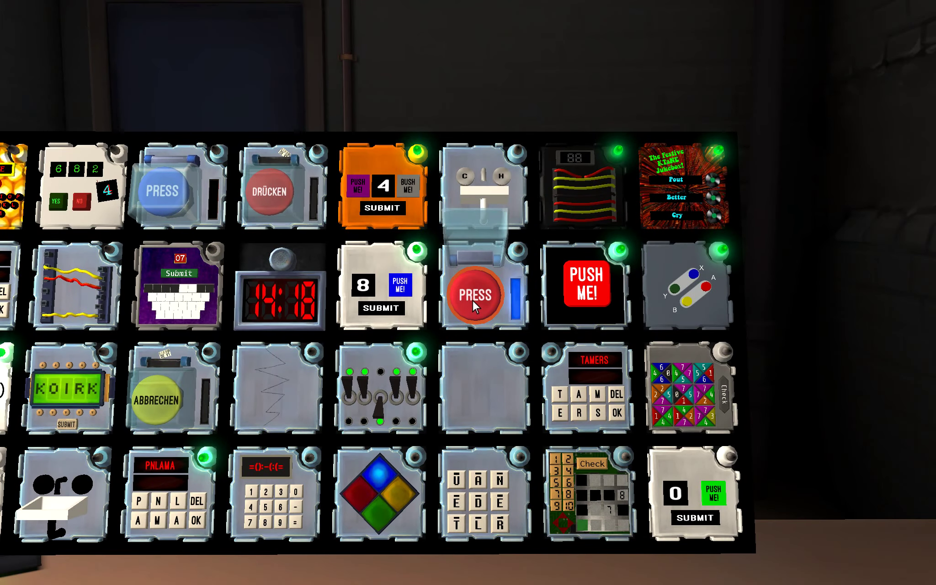
pyautogui.rightClick(473, 299)
pyautogui.click(275, 192)
pyautogui.rightClick(480, 298)
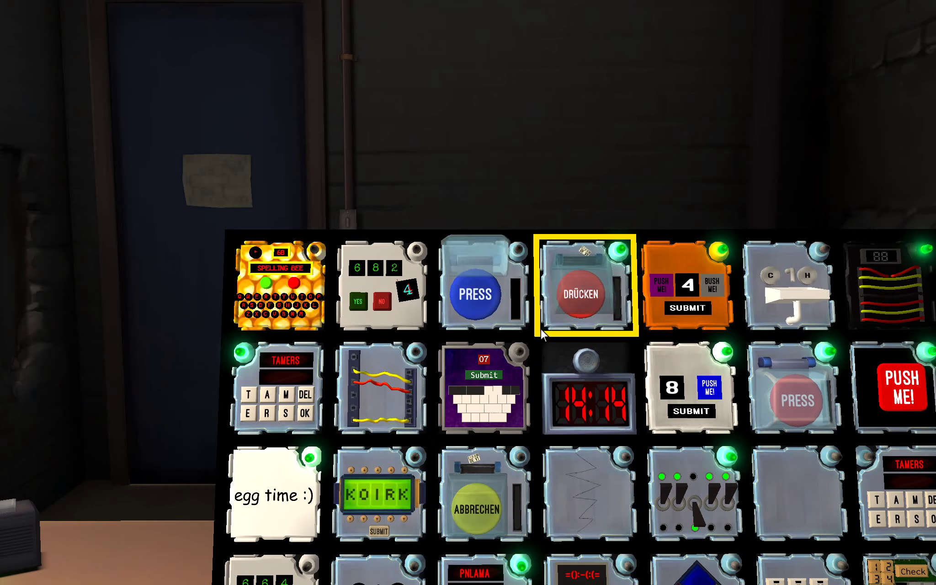
# - Look at the blue PRESS module, then hold and release the ABBRECHEN button
pyautogui.click(478, 303)
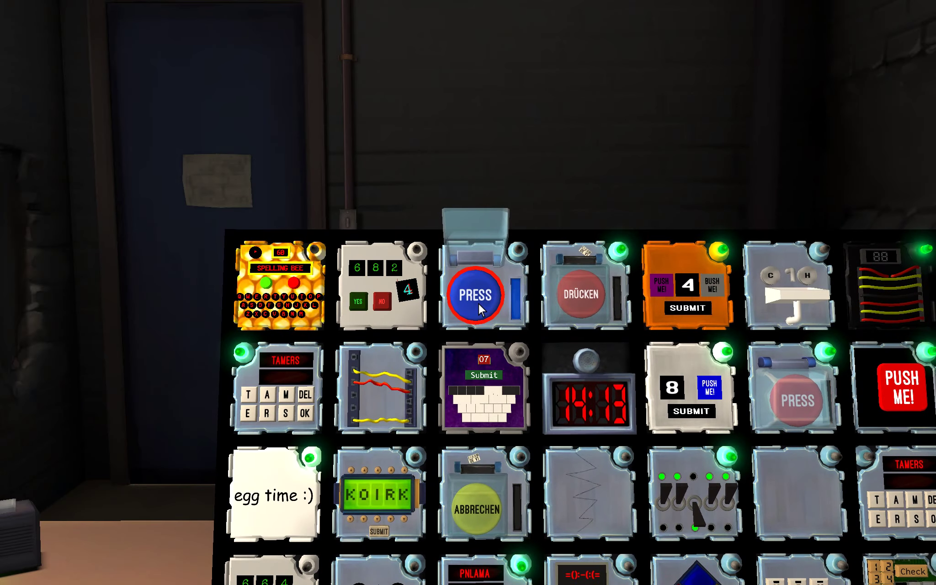
pyautogui.rightClick(483, 333)
pyautogui.click(477, 301)
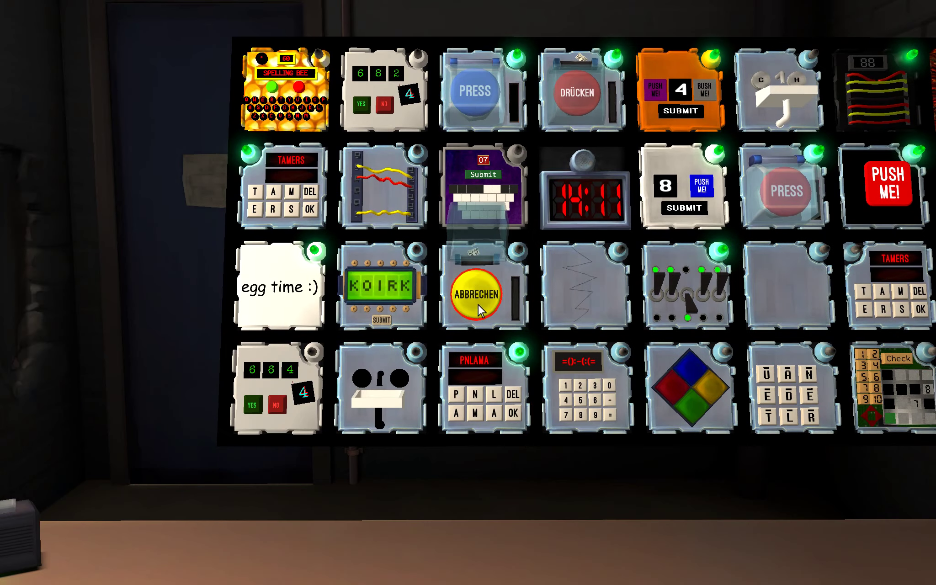
pyautogui.click(476, 299)
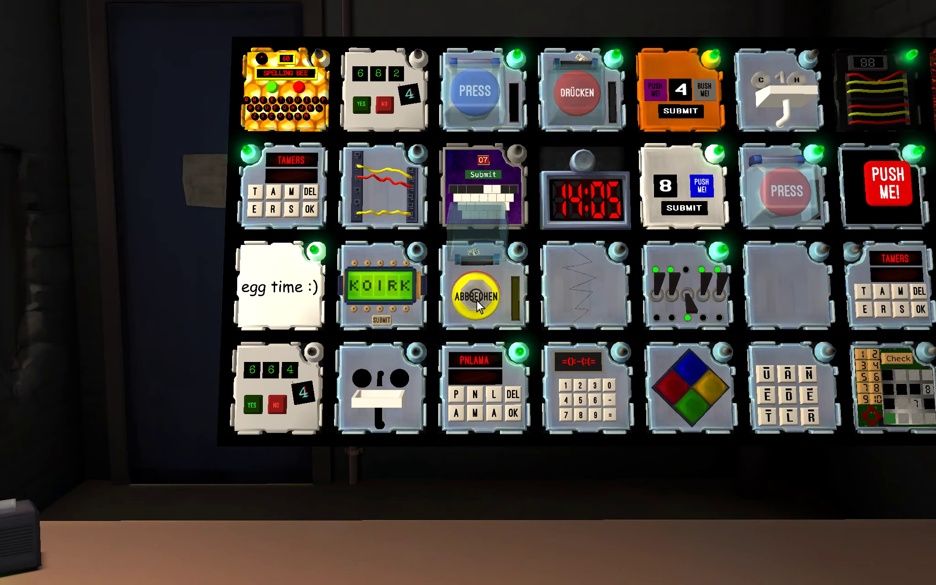
pyautogui.rightClick(476, 299)
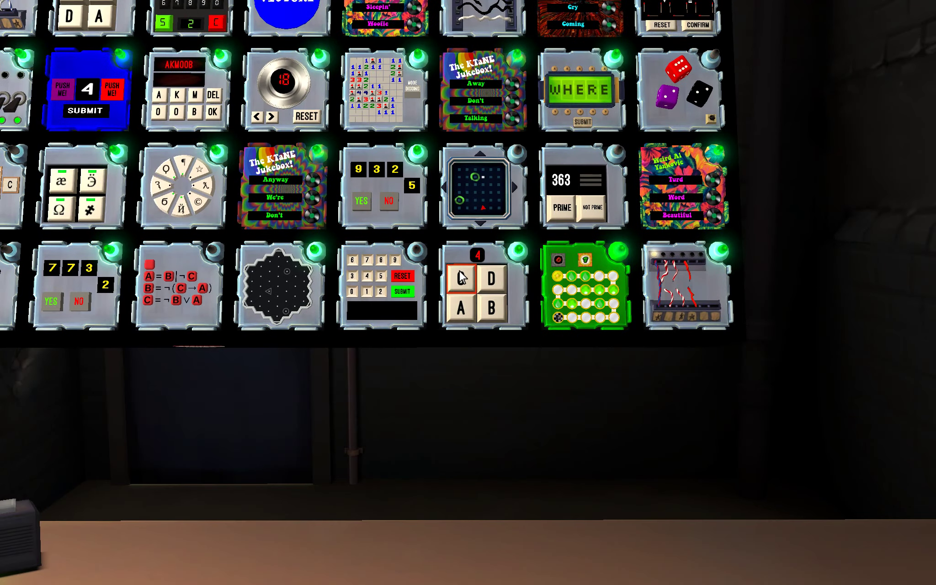
# - Leave the CDAB and BCDA modules, then roll the dice module twice
pyautogui.rightClick(461, 276)
pyautogui.click(267, 171)
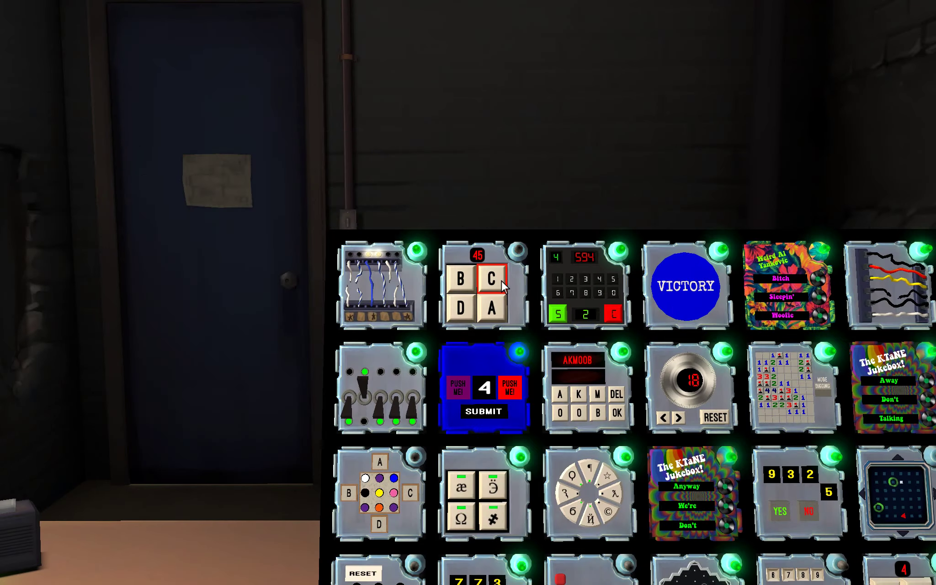
pyautogui.rightClick(466, 278)
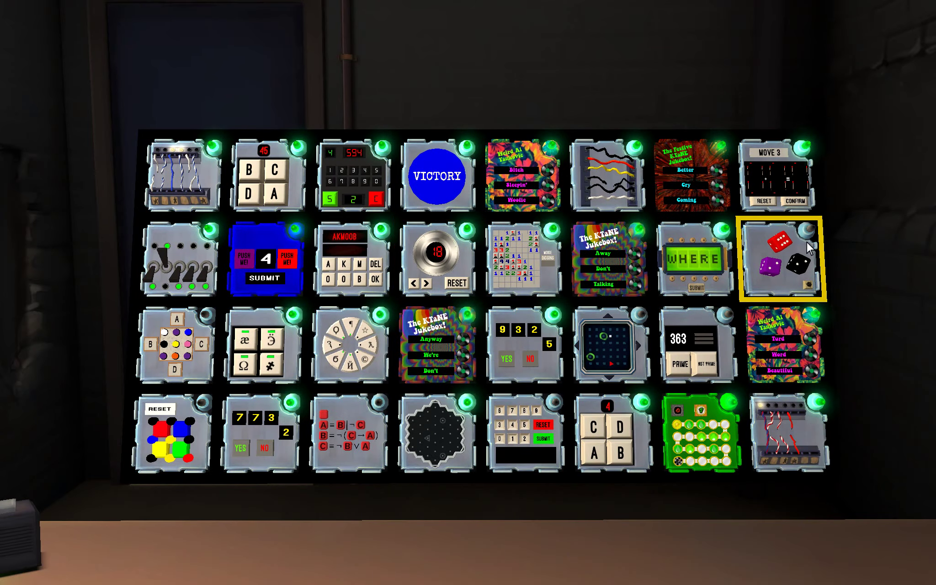
pyautogui.moveTo(808, 248)
pyautogui.mouseDown()
pyautogui.moveTo(376, 337)
pyautogui.moveTo(677, 330)
pyautogui.mouseUp()
pyautogui.click(779, 274)
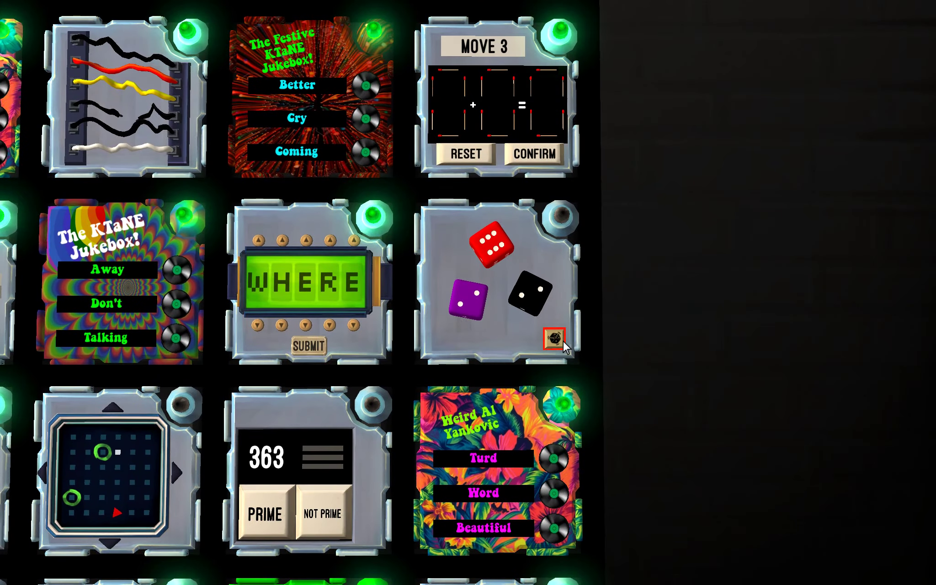
pyautogui.click(554, 337)
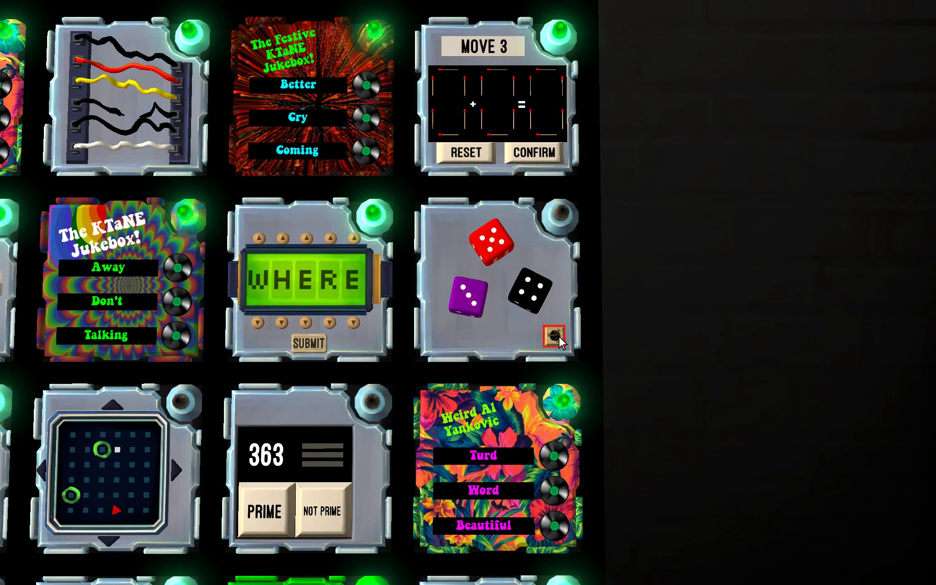
pyautogui.click(554, 337)
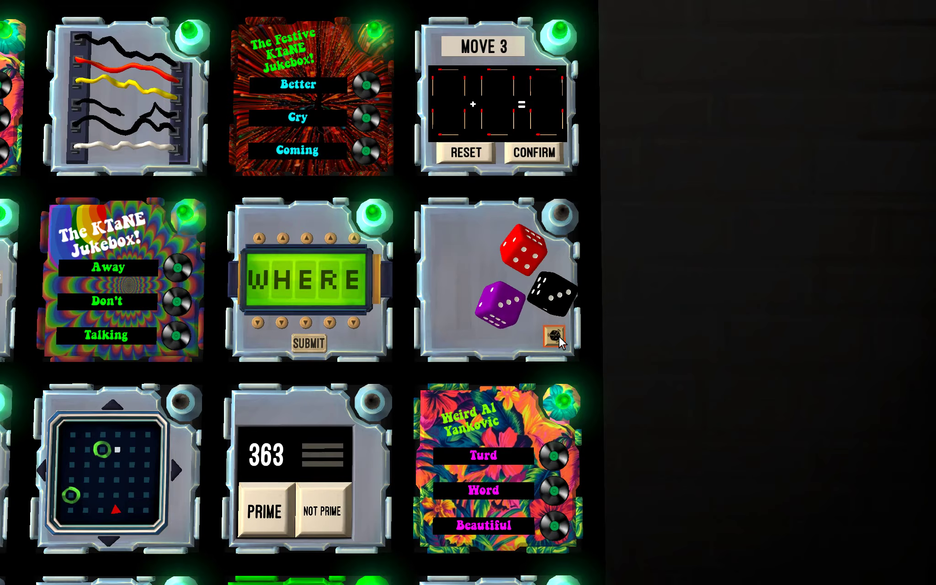
pyautogui.rightClick(513, 347)
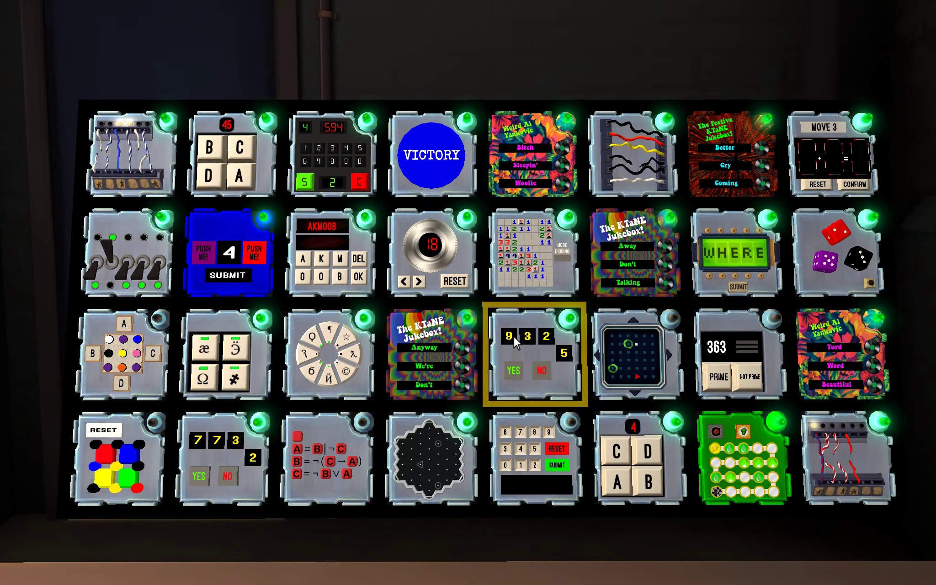
# - Turn the bomb between faces and back out of the lettered A–D module
pyautogui.moveTo(513, 336); pyautogui.dragTo(654, 345)
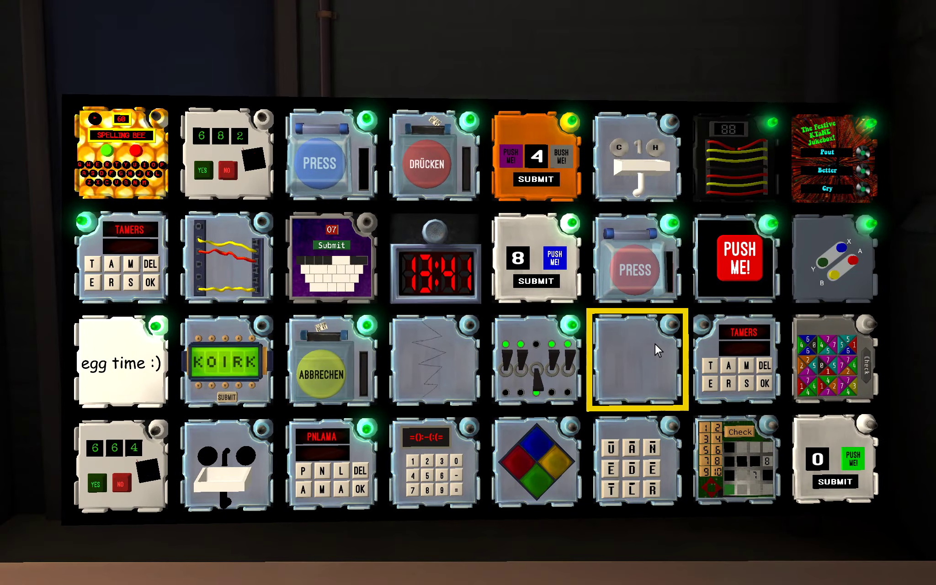
pyautogui.moveTo(655, 343); pyautogui.dragTo(368, 329)
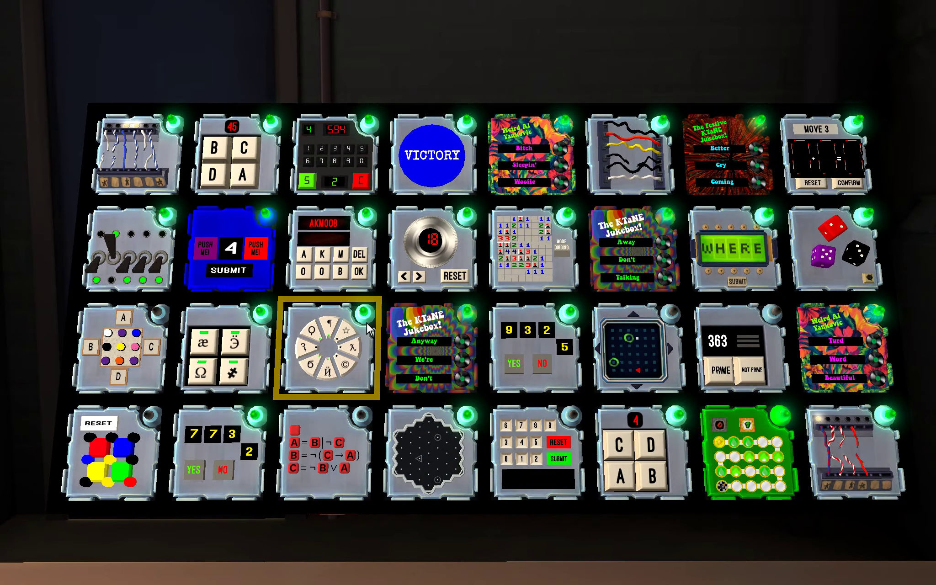
pyautogui.moveTo(368, 330); pyautogui.dragTo(622, 330)
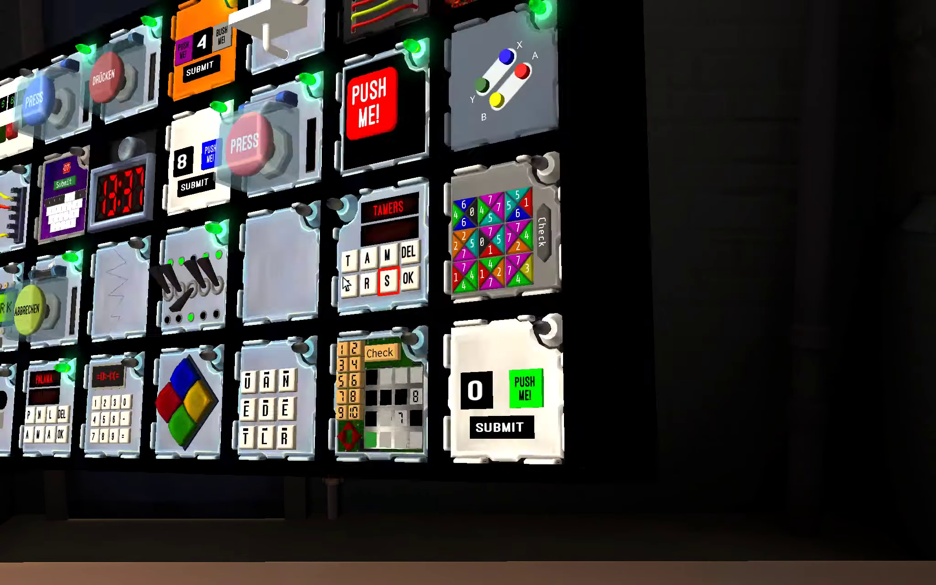
pyautogui.scroll(3, 277, 281)
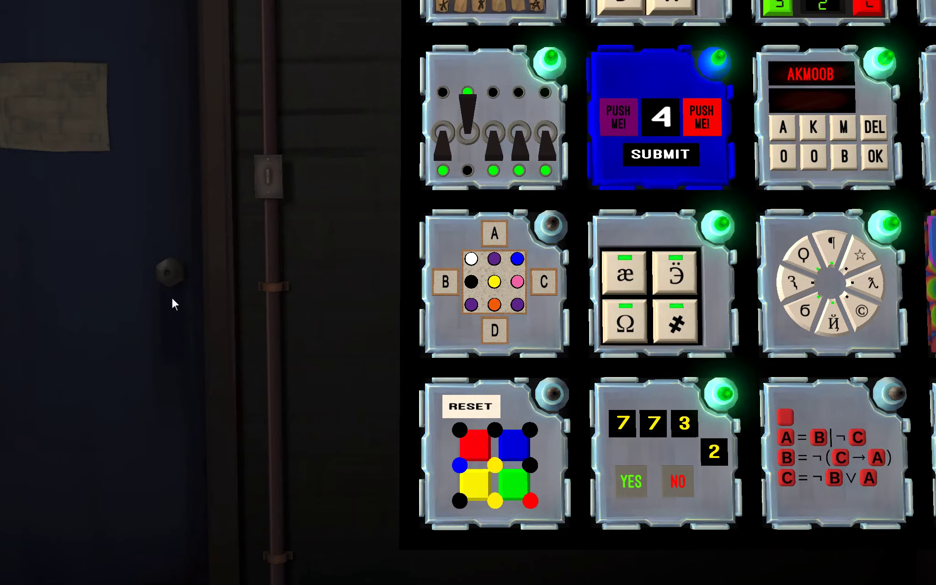
pyautogui.scroll(-1, 307, 315)
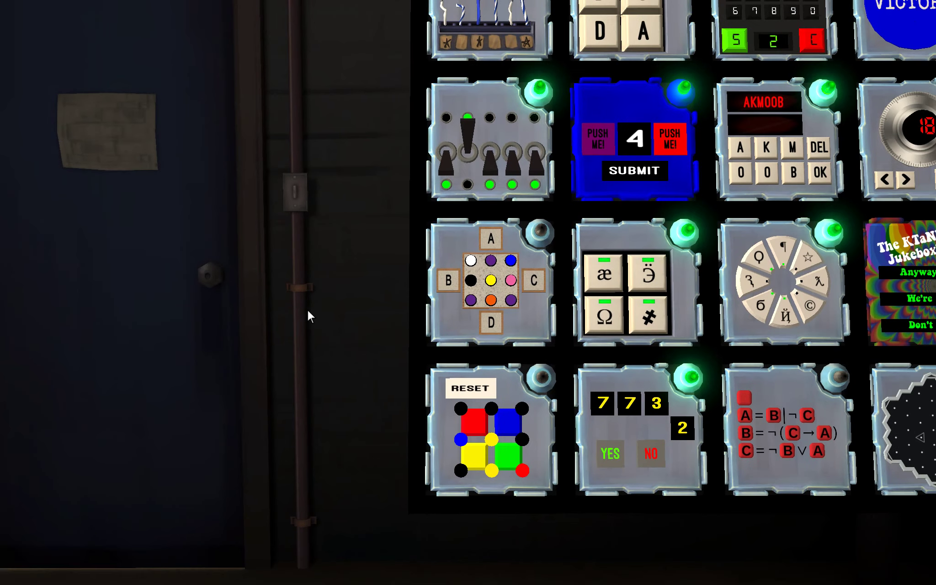
pyautogui.scroll(1, 308, 311)
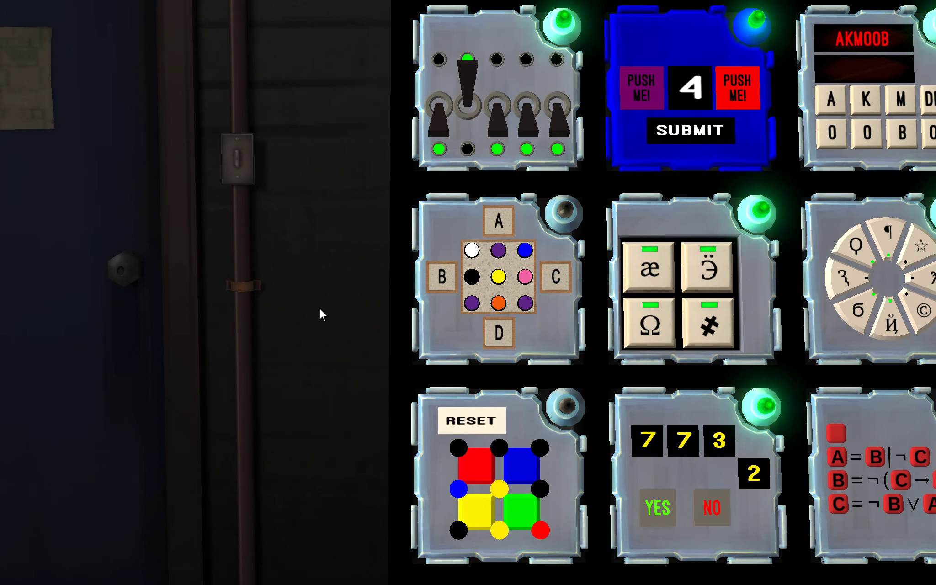
pyautogui.scroll(2, 308, 308)
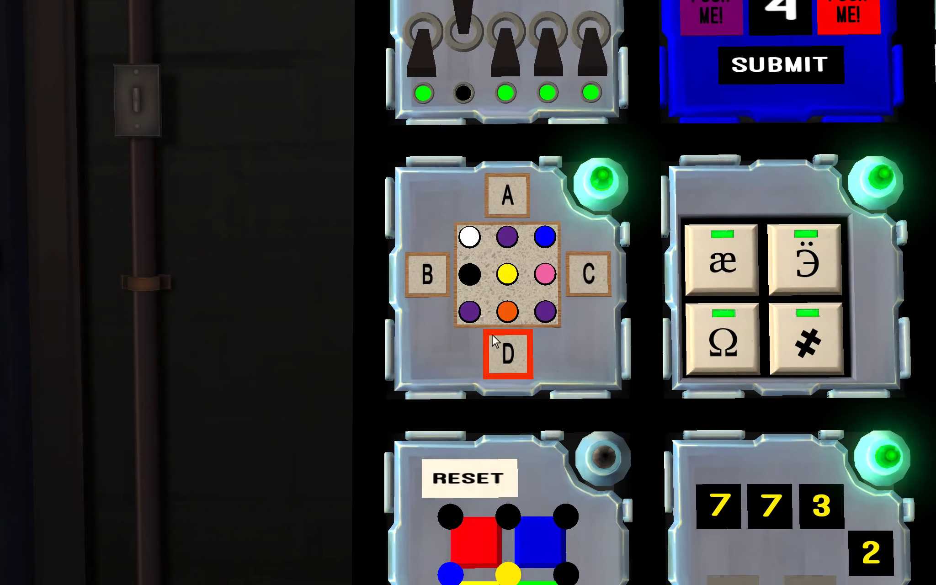
pyautogui.rightClick(366, 307)
pyautogui.scroll(-2, 366, 308)
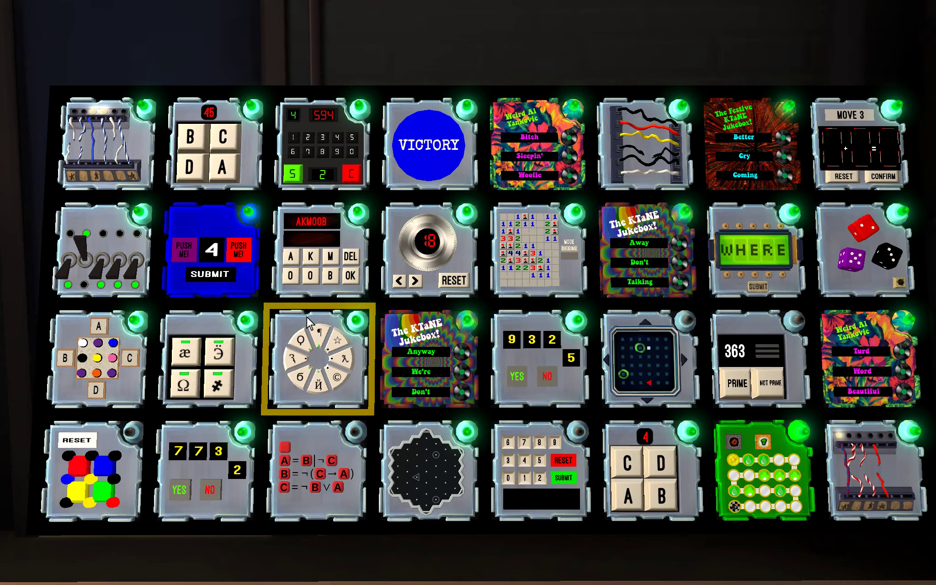
# - Tilt the bomb to the number keypad, enter 0, and flip the bomb over
pyautogui.moveTo(313, 335); pyautogui.dragTo(645, 338)
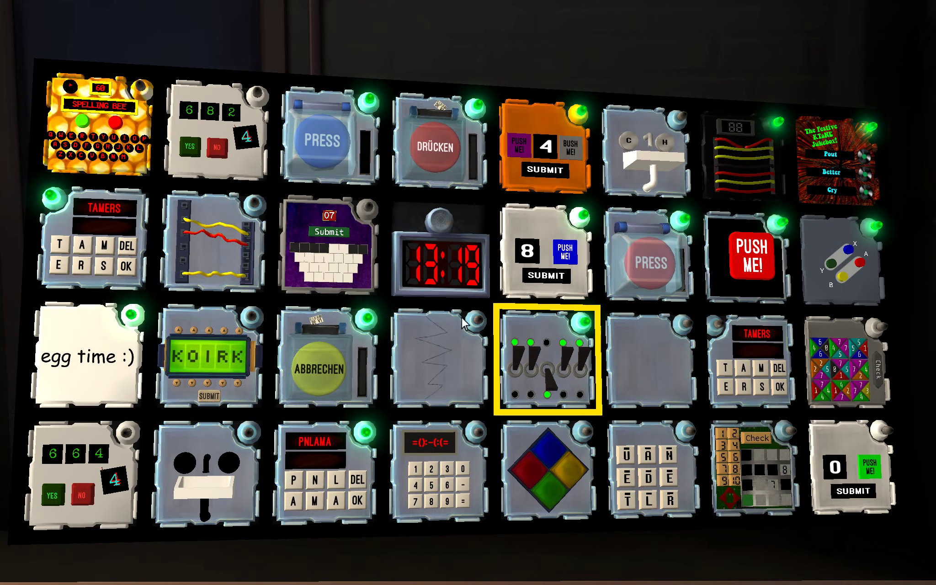
pyautogui.moveTo(439, 322)
pyautogui.mouseDown()
pyautogui.moveTo(411, 272)
pyautogui.moveTo(471, 146)
pyautogui.mouseUp()
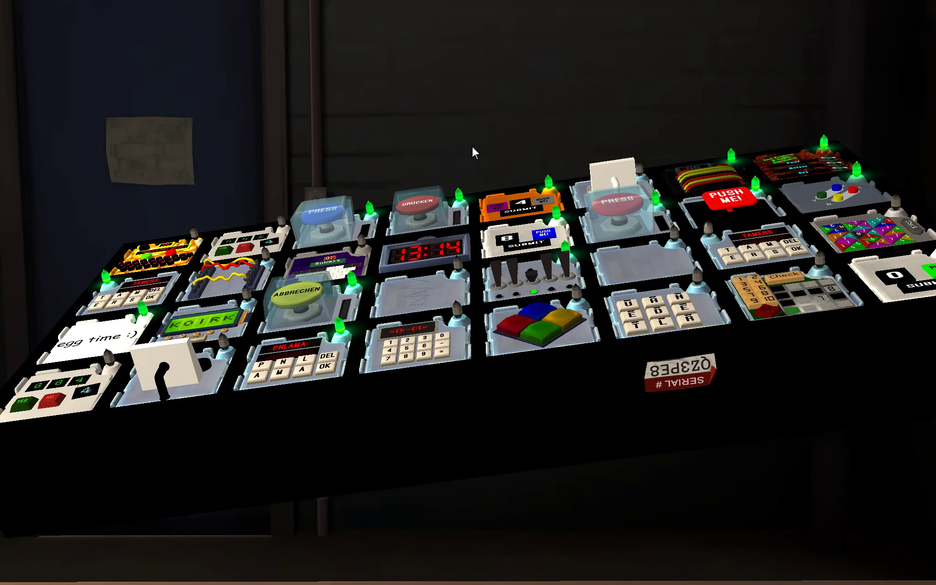
pyautogui.moveTo(472, 145)
pyautogui.mouseDown()
pyautogui.moveTo(465, 238)
pyautogui.moveTo(195, 240)
pyautogui.mouseUp()
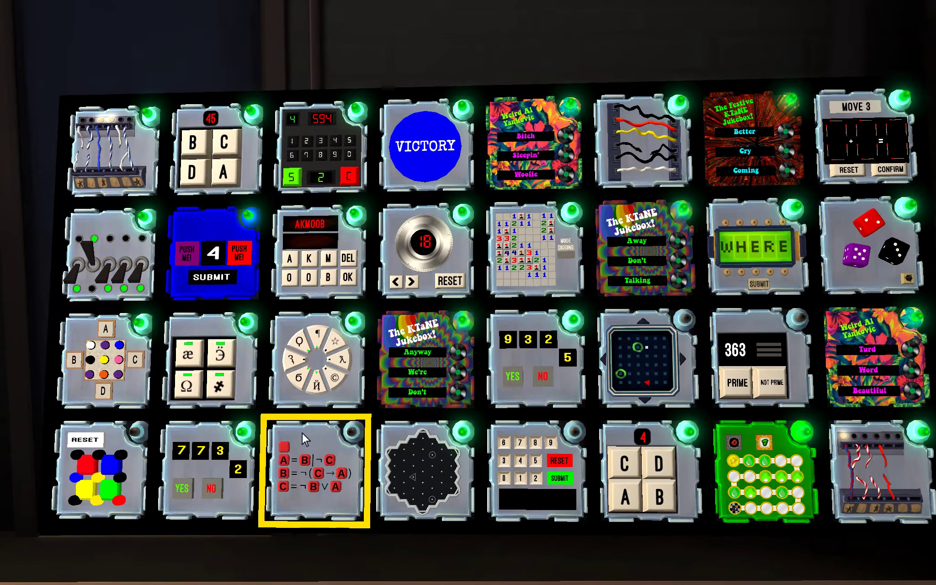
pyautogui.click(512, 482)
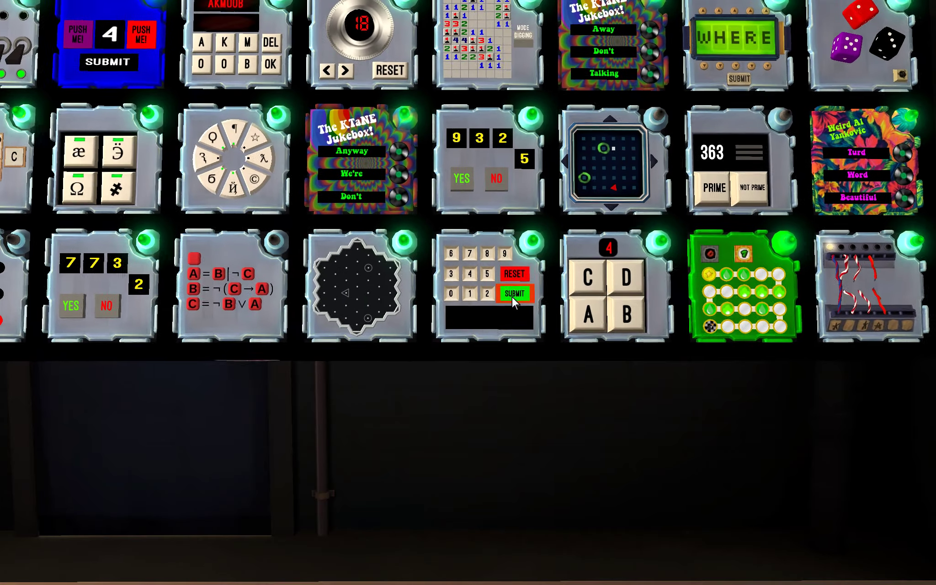
pyautogui.rightClick(511, 295)
pyautogui.moveTo(235, 338); pyautogui.dragTo(573, 348)
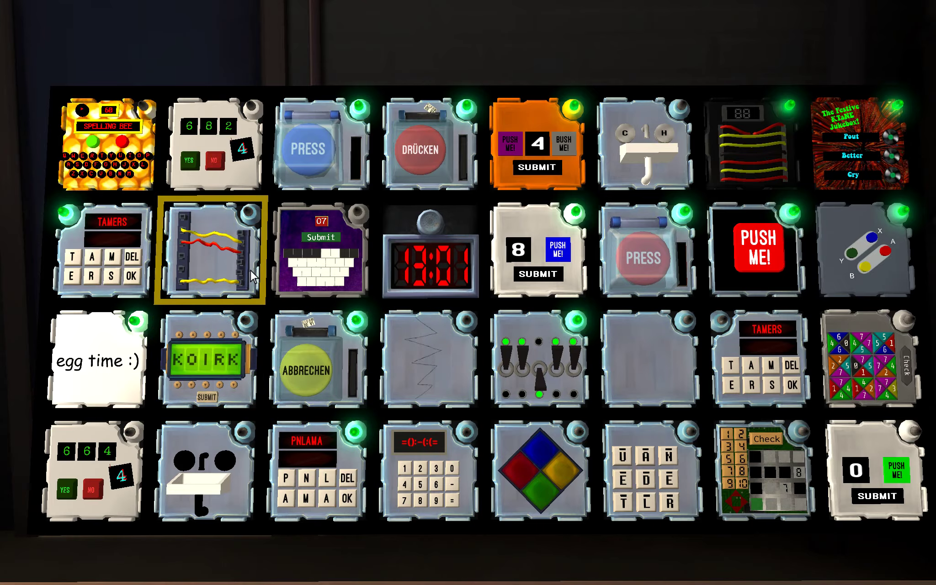
# - Pick the bomb up face-on and press the face module's nose
pyautogui.rightClick(564, 371)
pyautogui.click(568, 349)
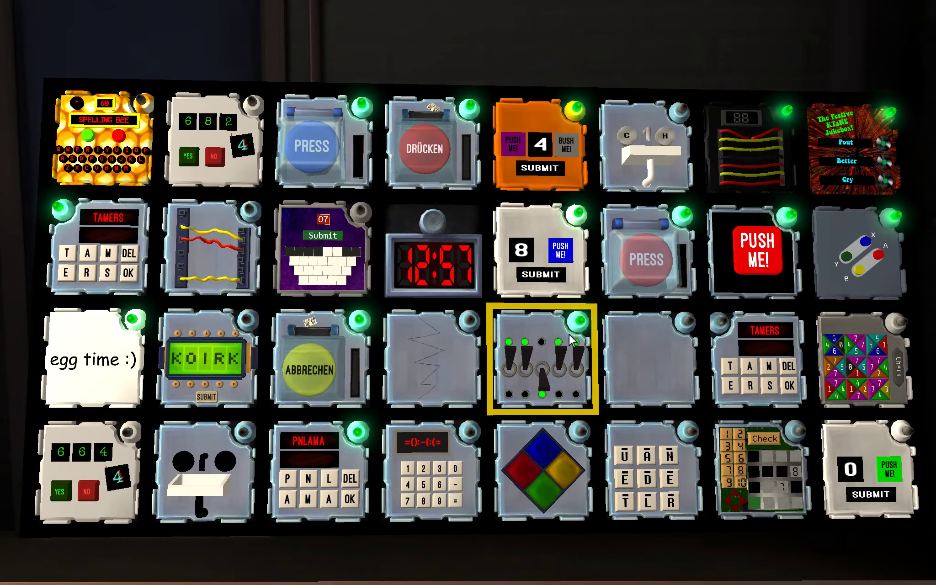
pyautogui.rightClick(576, 340)
pyautogui.click(544, 243)
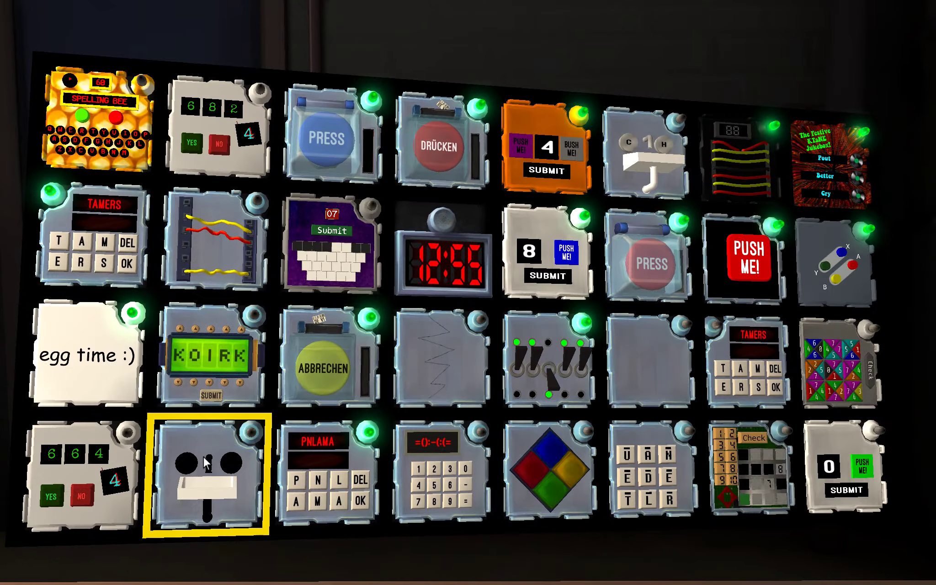
pyautogui.click(204, 455)
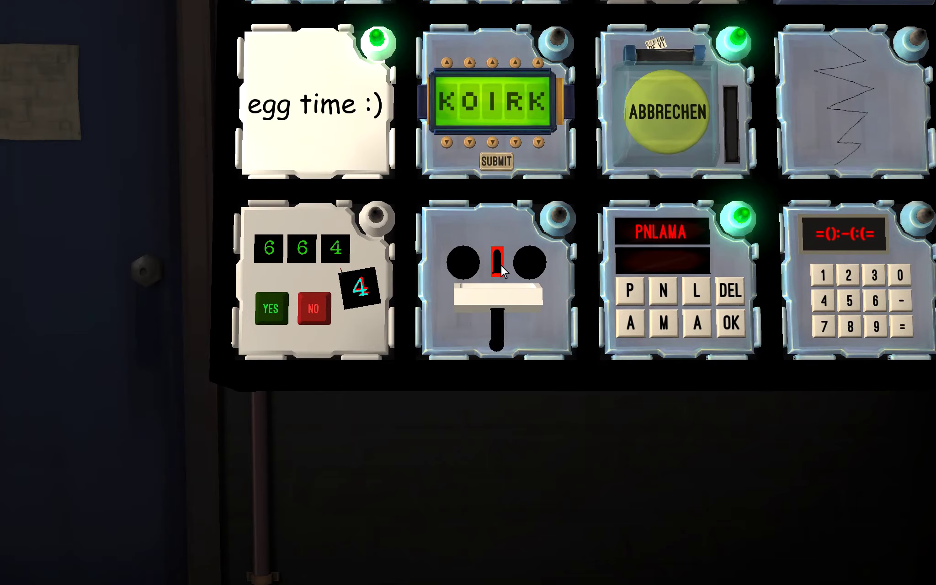
pyautogui.rightClick(511, 311)
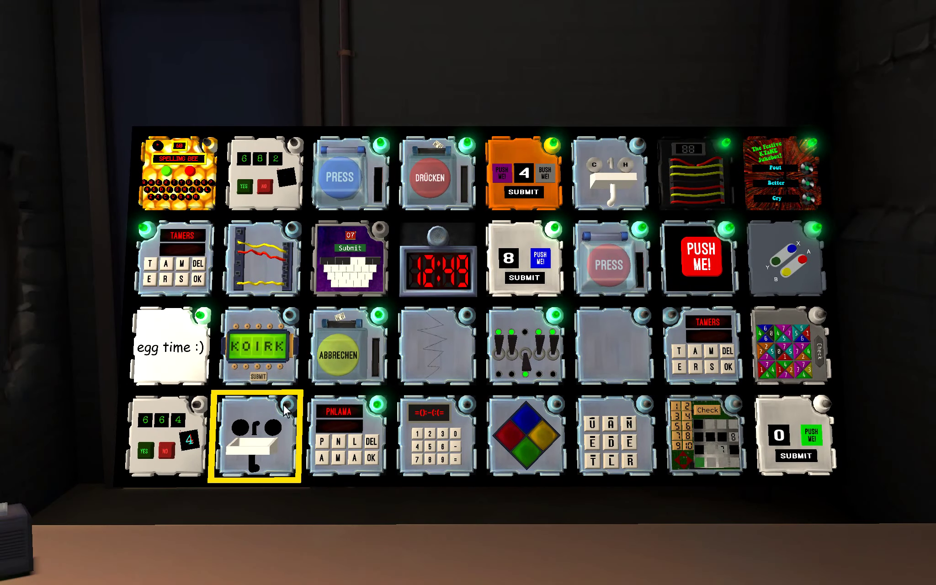
pyautogui.click(256, 432)
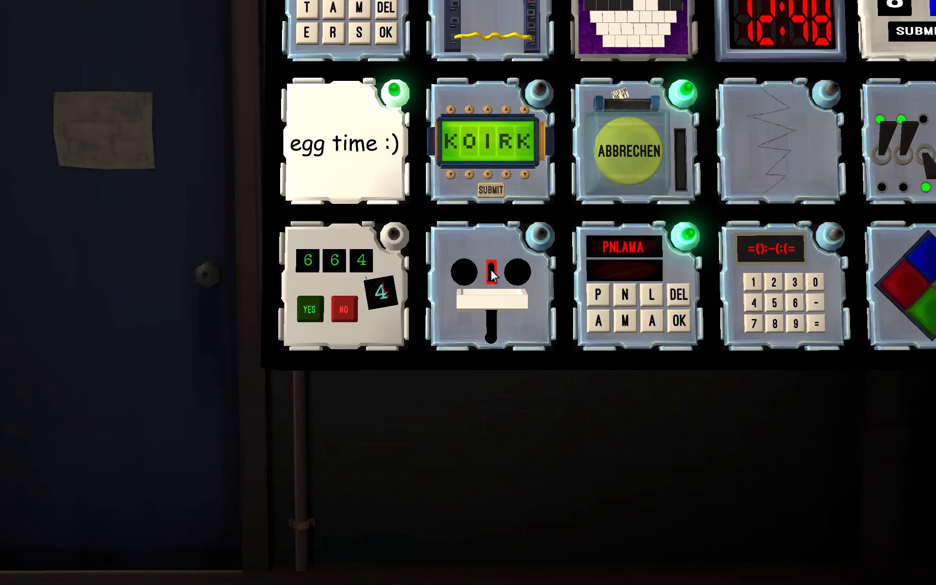
pyautogui.click(490, 269)
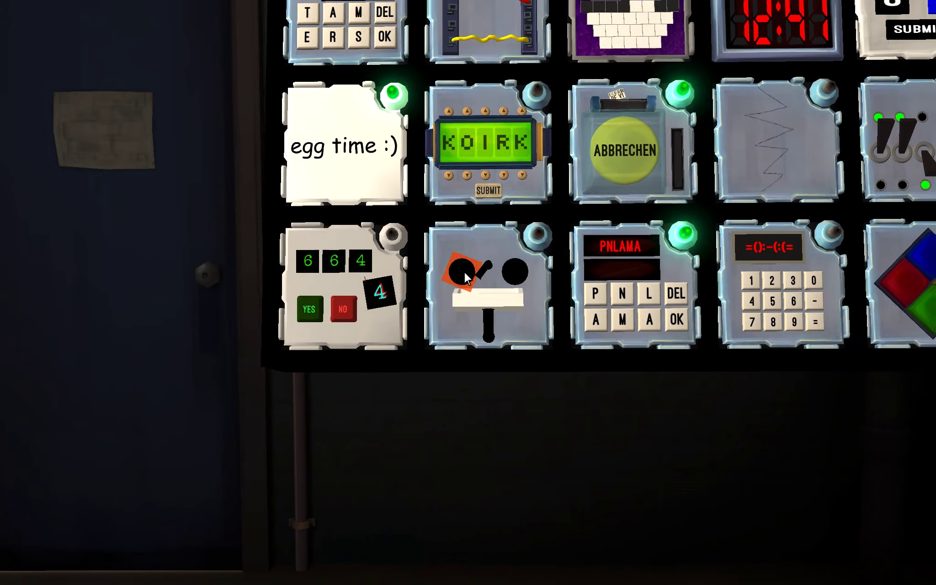
pyautogui.rightClick(463, 268)
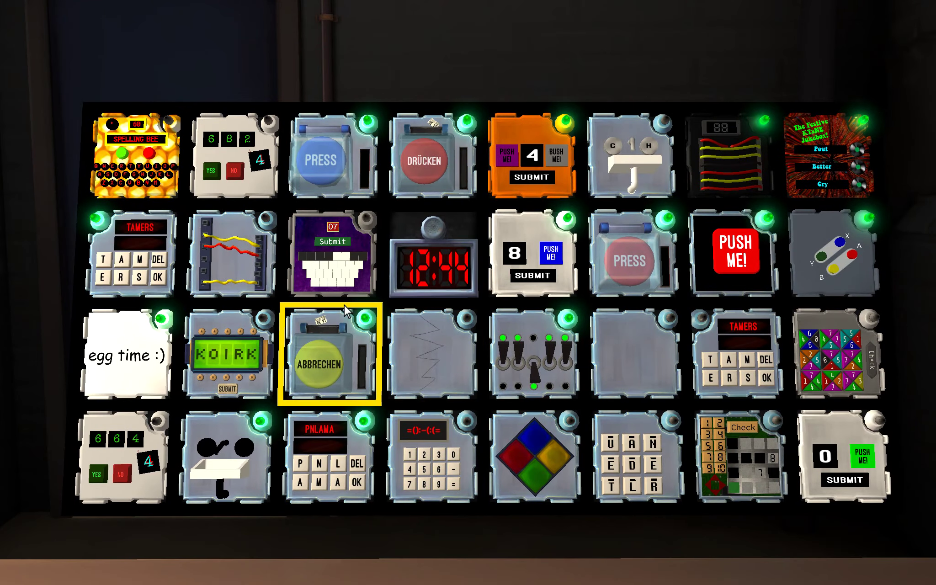
# - Check the zigzag module, then enter S-T-R on the lower TAMERS module
pyautogui.moveTo(344, 306); pyautogui.dragTo(373, 296)
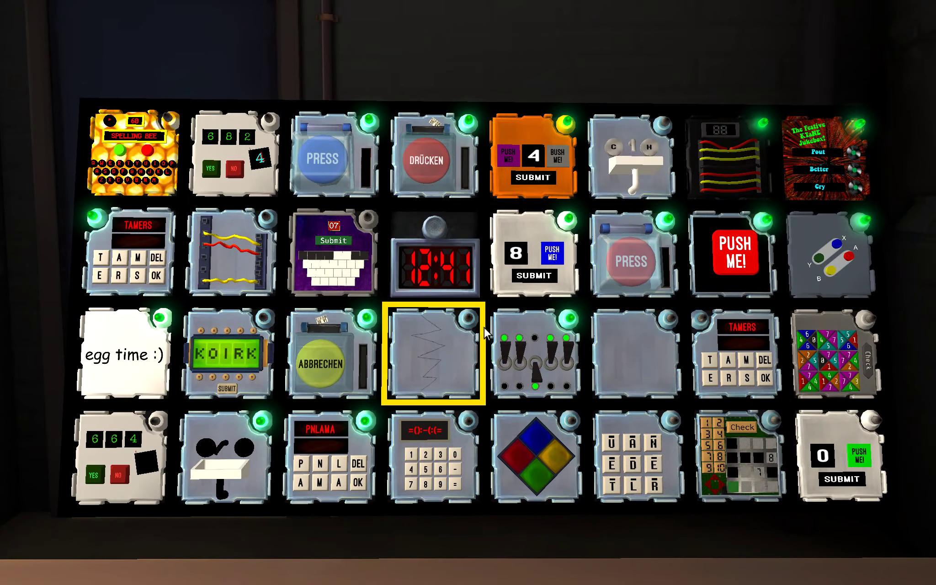
pyautogui.click(446, 358)
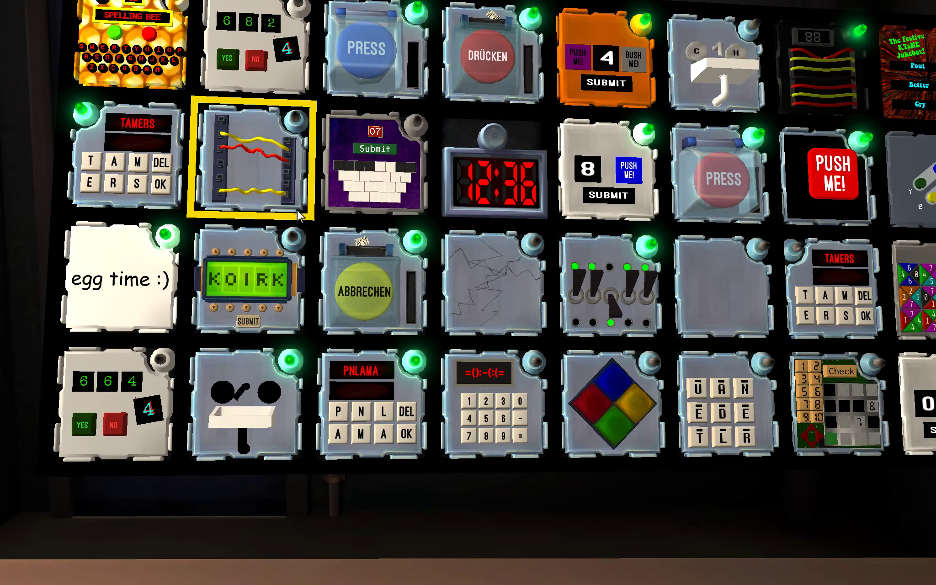
pyautogui.rightClick(299, 212)
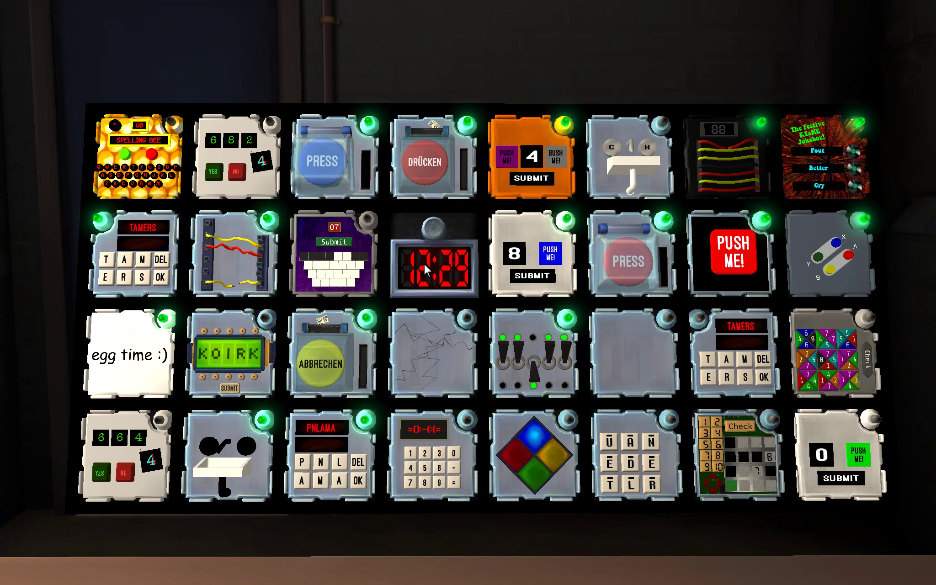
pyautogui.click(734, 358)
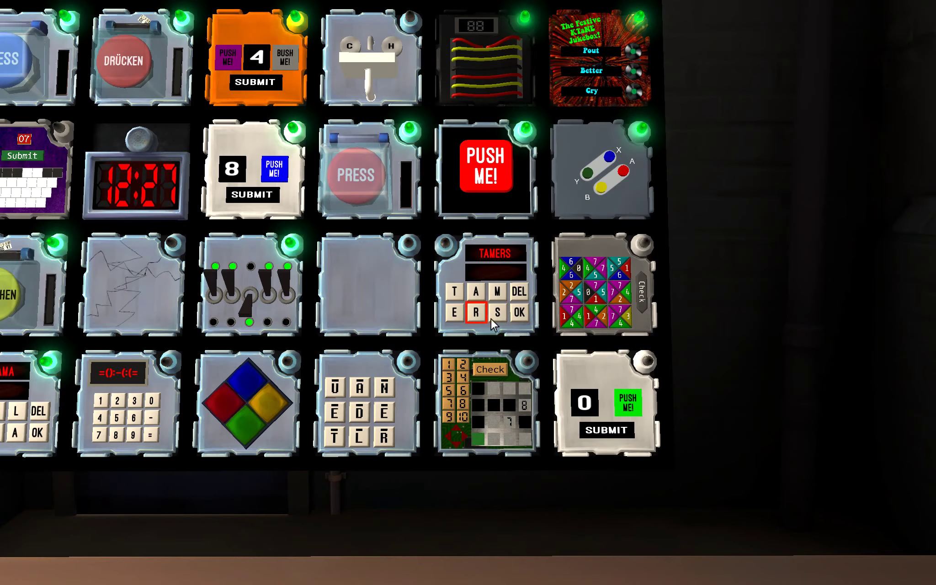
pyautogui.click(501, 313)
pyautogui.click(452, 292)
pyautogui.click(473, 314)
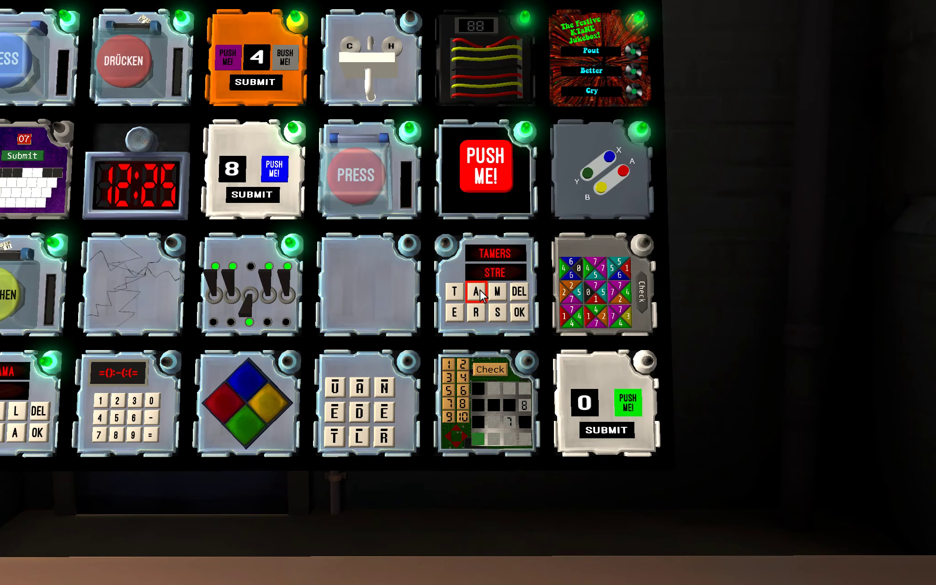
pyautogui.rightClick(516, 316)
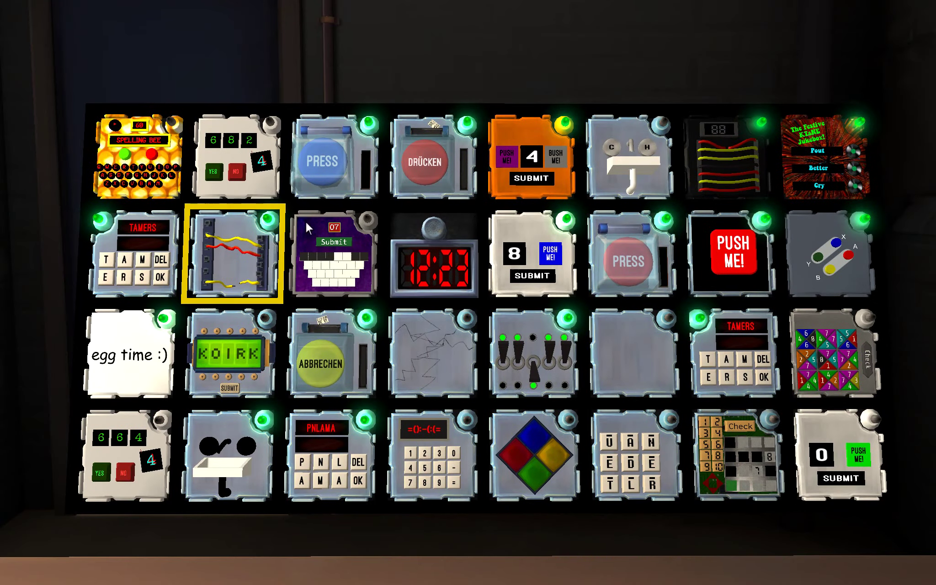
# - Answer YES on the 682 module, view Spelling Bee, and flip the bomb twice
pyautogui.click(242, 154)
pyautogui.click(480, 301)
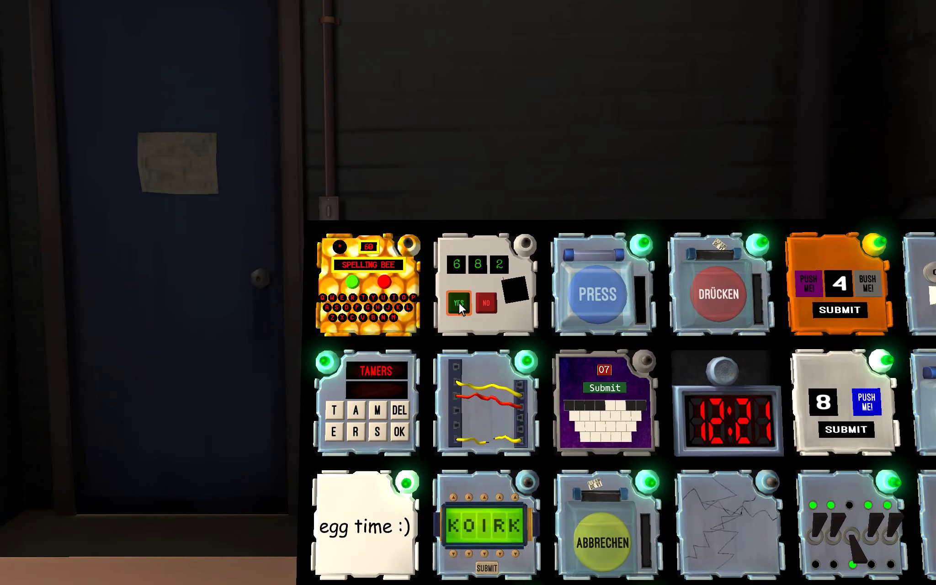
pyautogui.rightClick(458, 301)
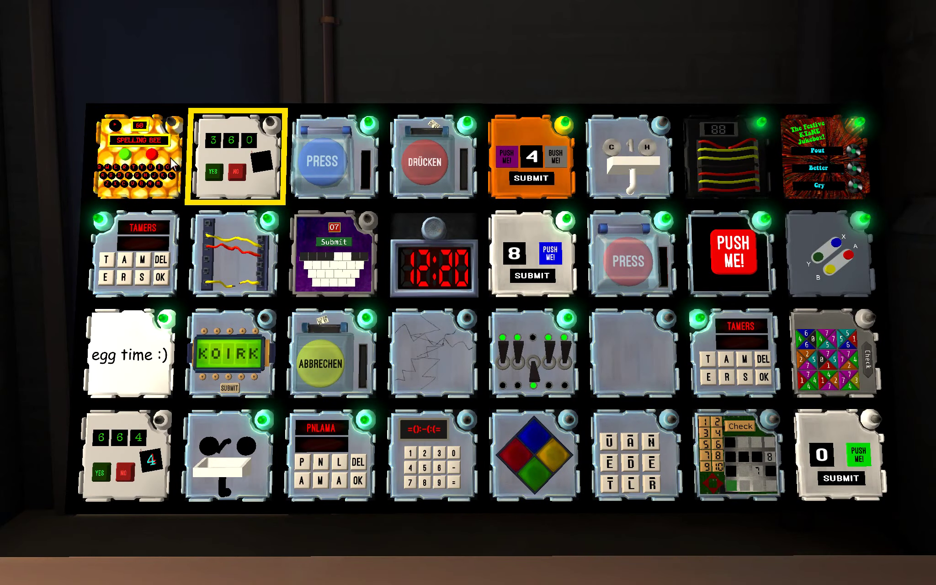
pyautogui.click(139, 155)
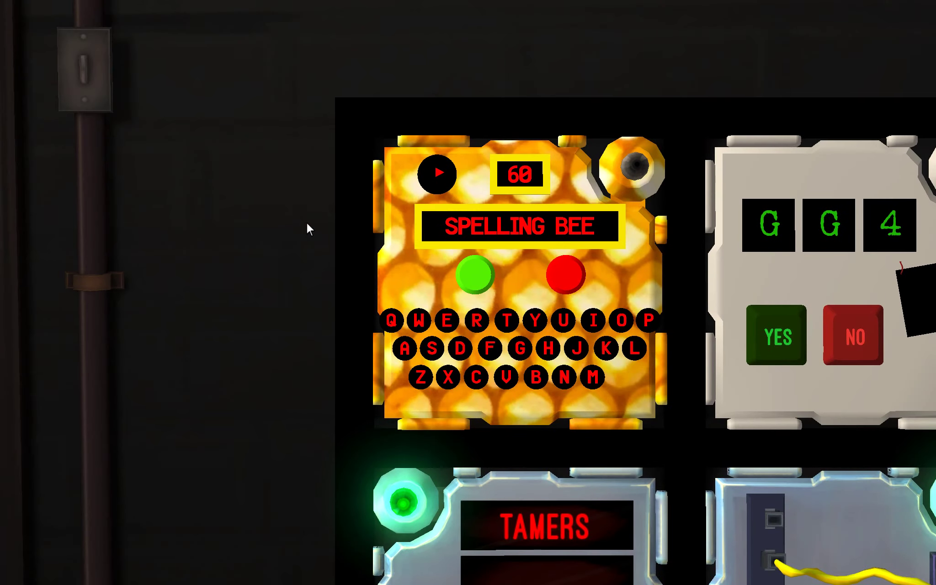
pyautogui.rightClick(306, 222)
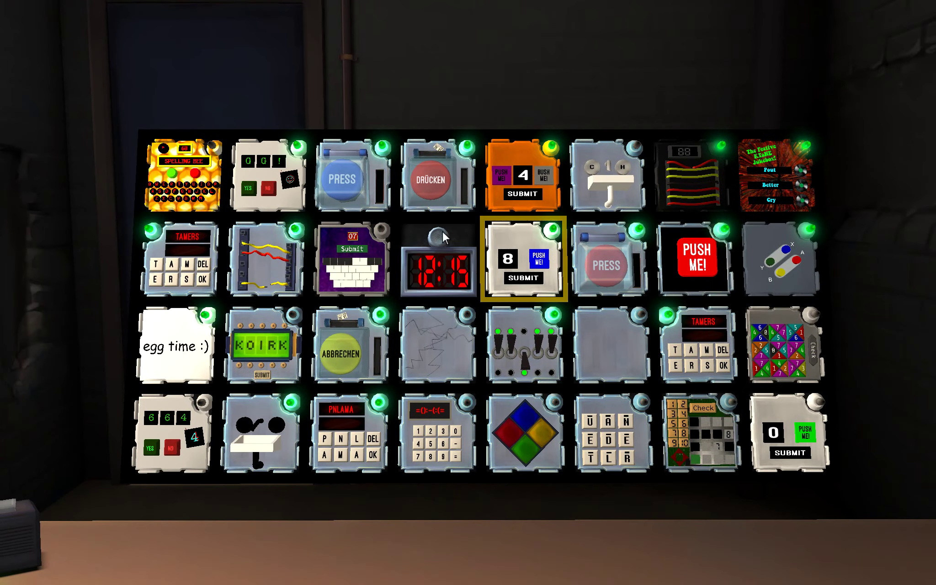
pyautogui.press('space')
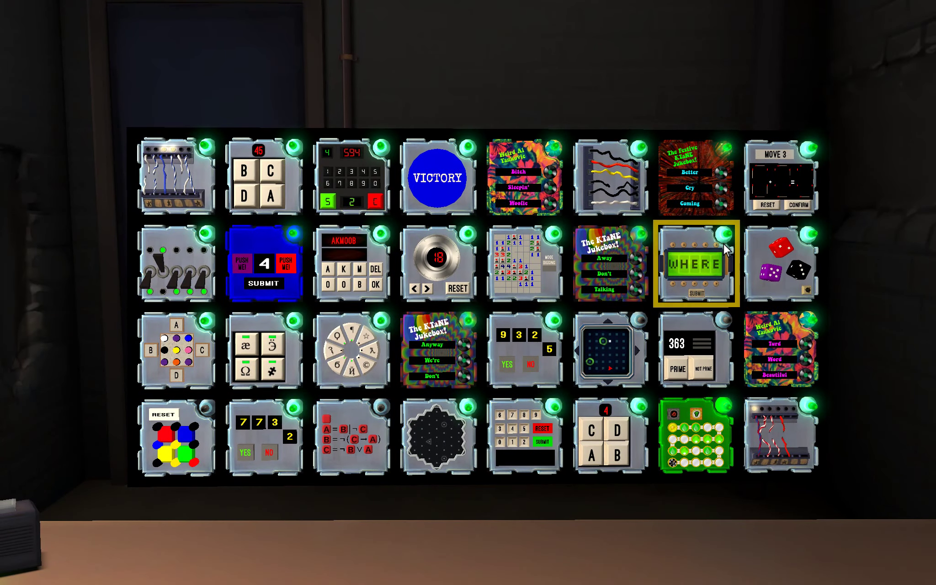
pyautogui.press('space')
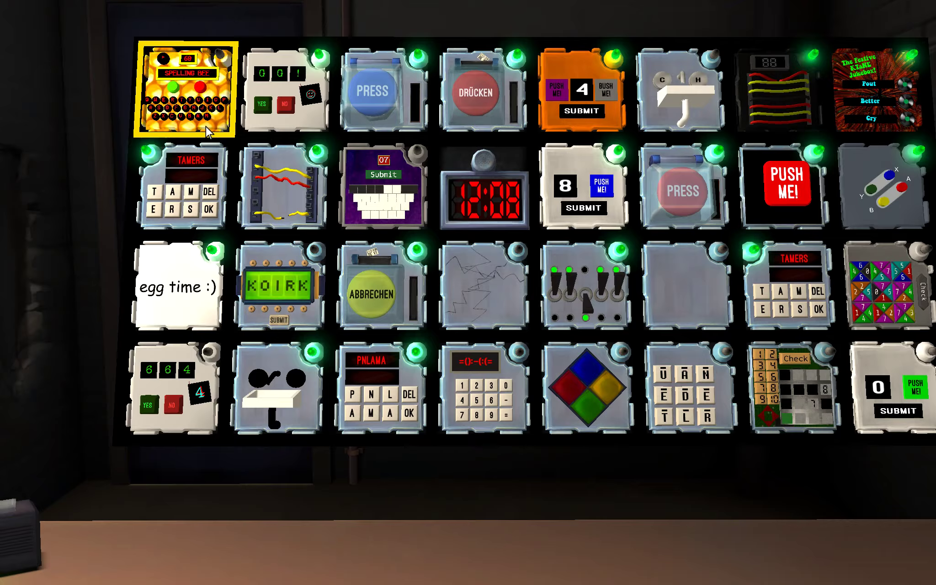
# - Play the Spelling Bee word, spell PISHPOS, and submit it
pyautogui.click(205, 127)
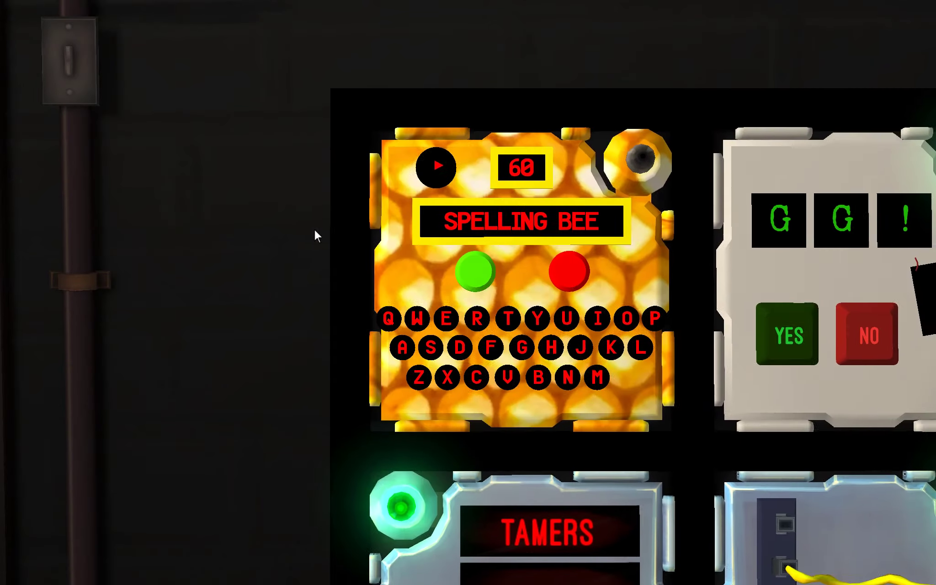
pyautogui.click(436, 160)
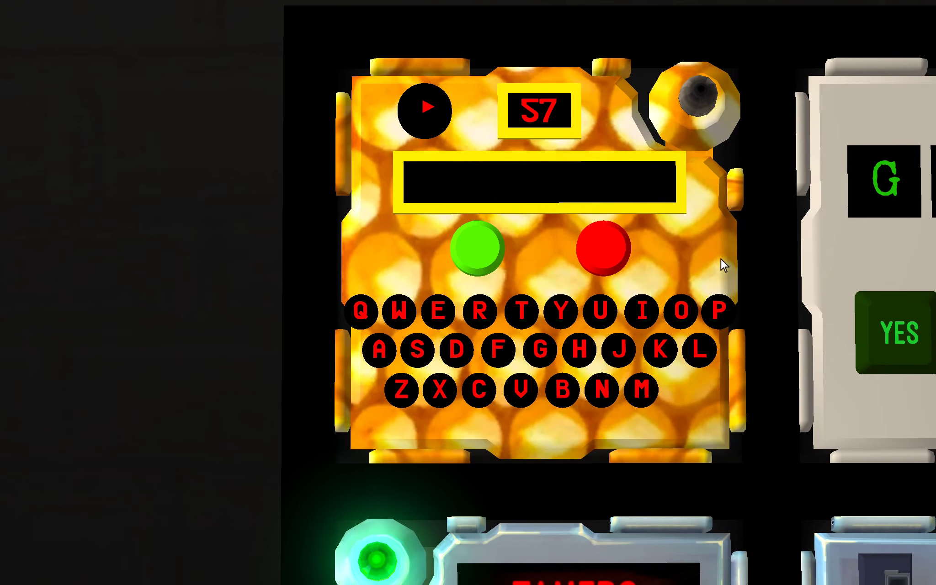
pyautogui.click(723, 308)
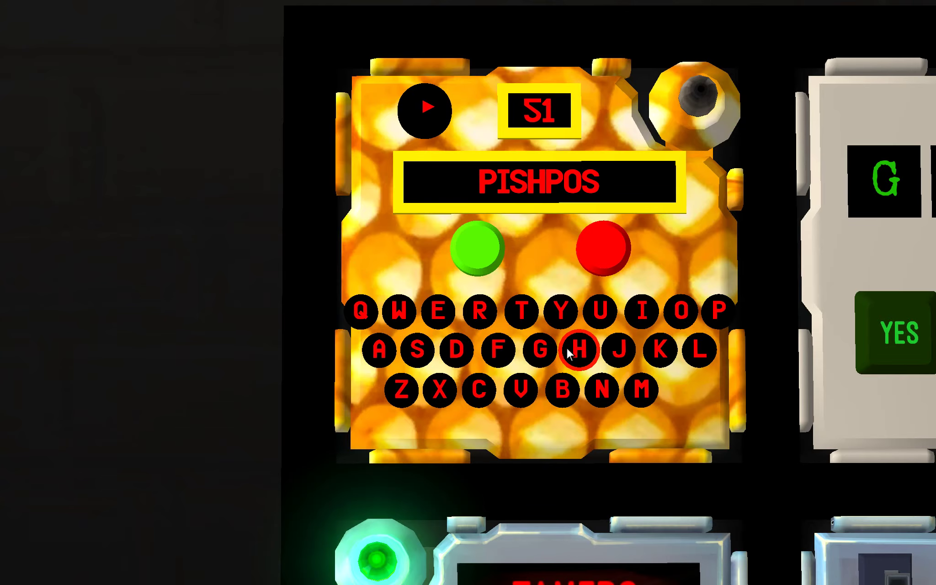
pyautogui.click(569, 353)
pyautogui.click(471, 235)
pyautogui.rightClick(331, 250)
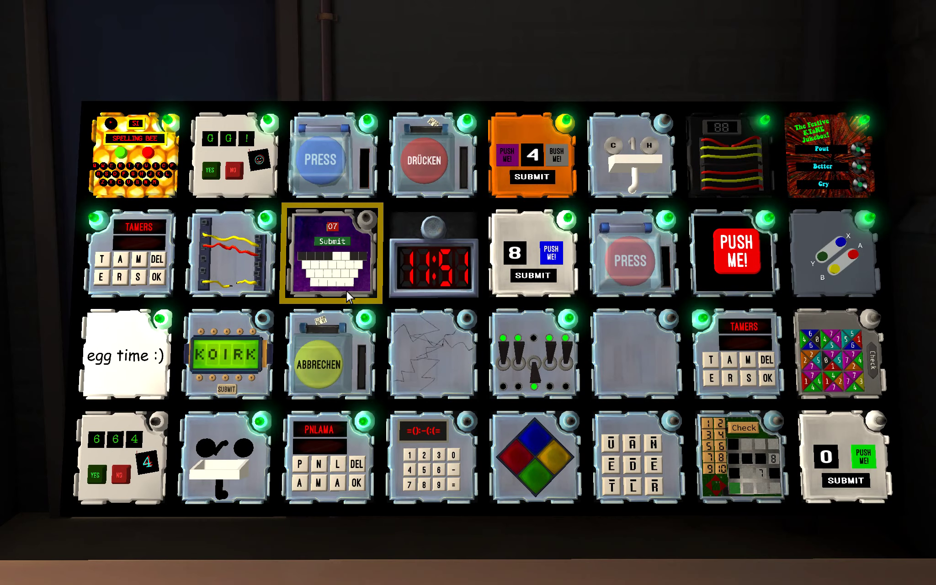
# - Change the KOIRK letter display to WQIRK
pyautogui.click(161, 345)
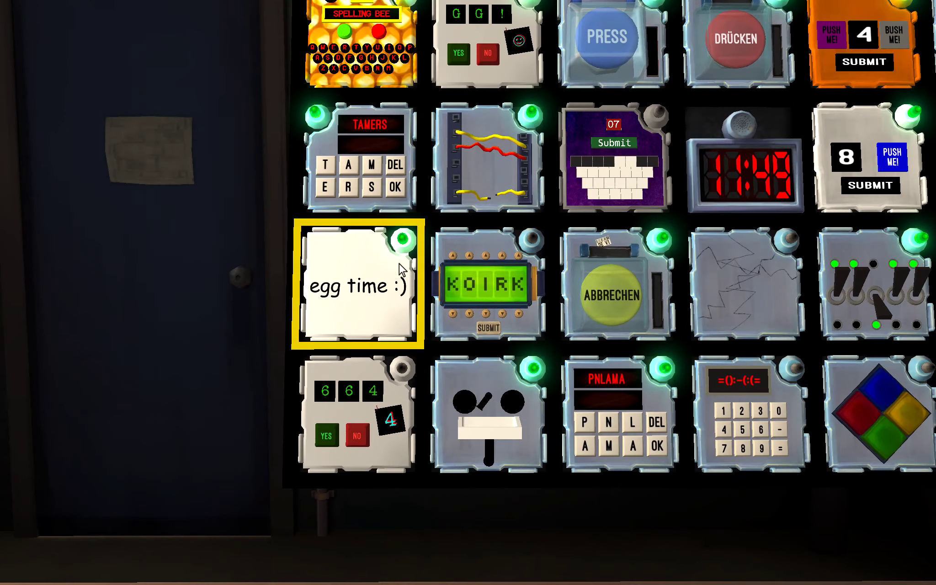
pyautogui.click(451, 254)
pyautogui.click(469, 253)
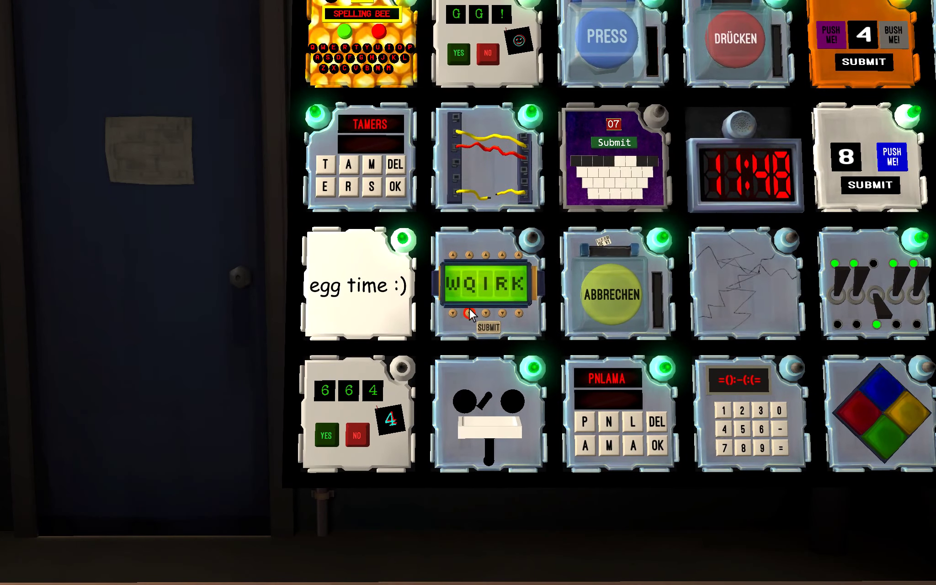
pyautogui.rightClick(469, 312)
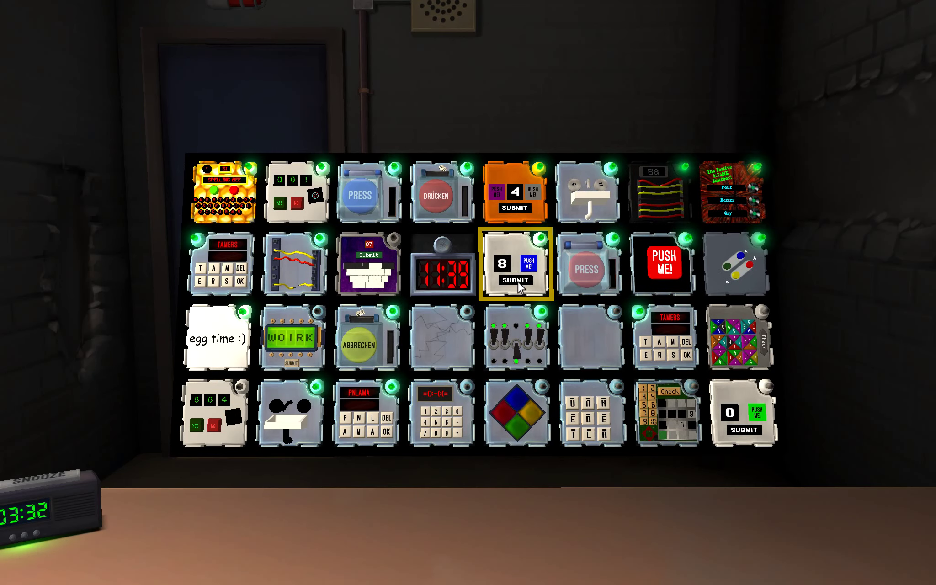
# - Raise the bottom-right counter module to 8 and submit it
pyautogui.click(656, 322)
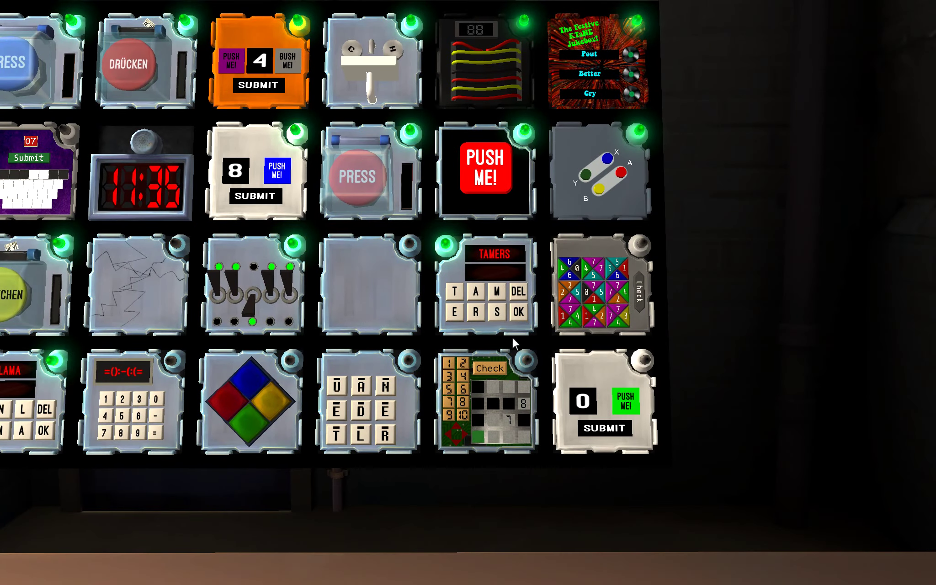
pyautogui.click(509, 325)
pyautogui.rightClick(509, 313)
pyautogui.click(622, 241)
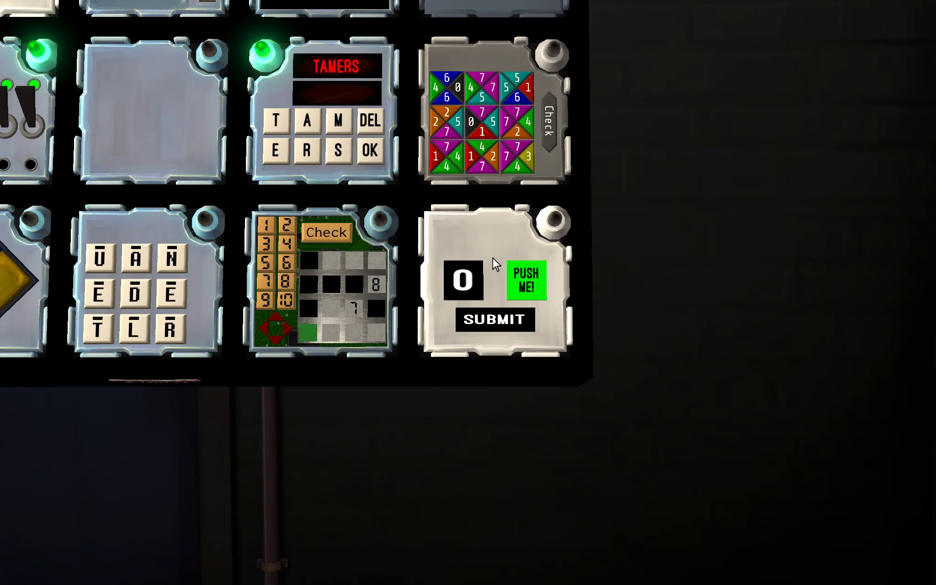
pyautogui.click(521, 287)
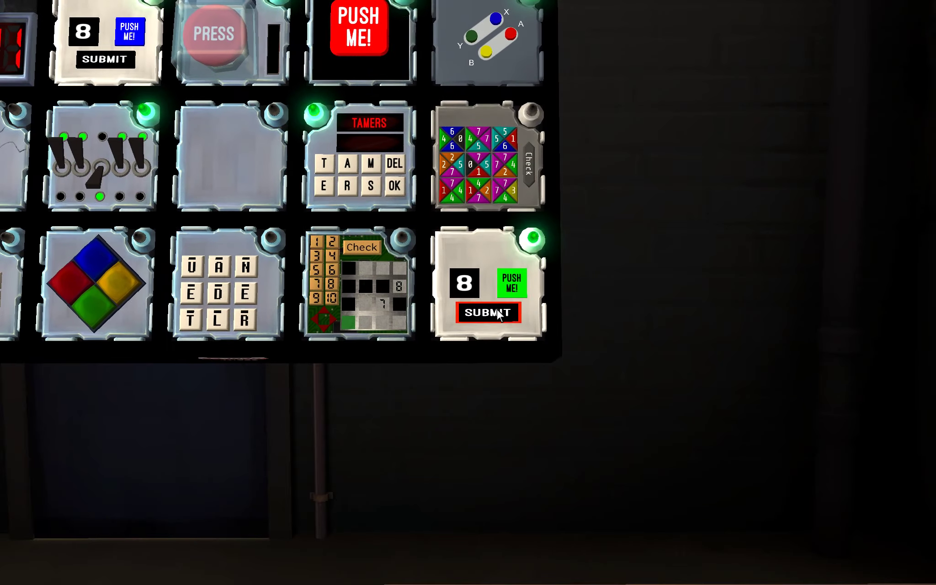
pyautogui.click(487, 309)
pyautogui.rightClick(699, 319)
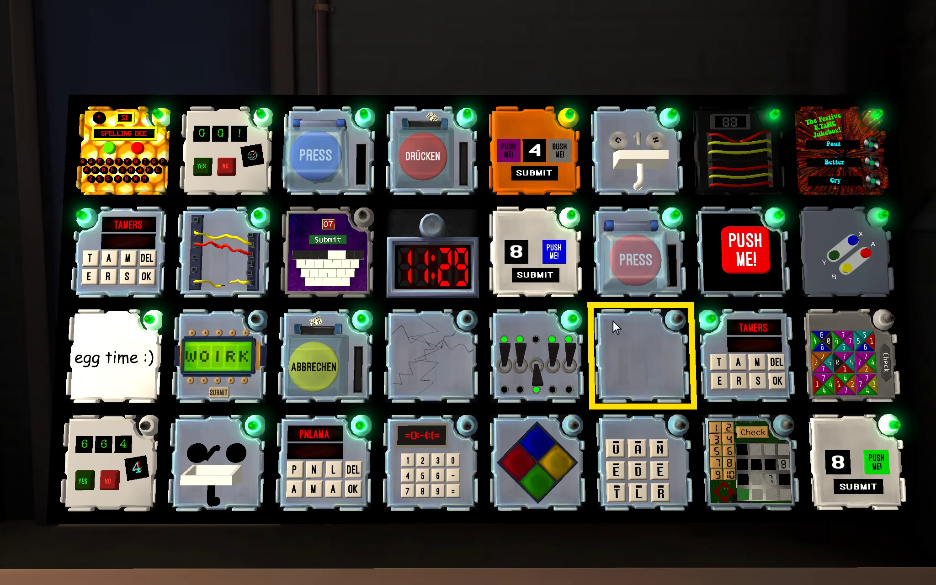
# - Press L on the UAN/EDE/TLR letter grid, then set the bomb down and pick it up
pyautogui.click(618, 321)
pyautogui.rightClick(482, 321)
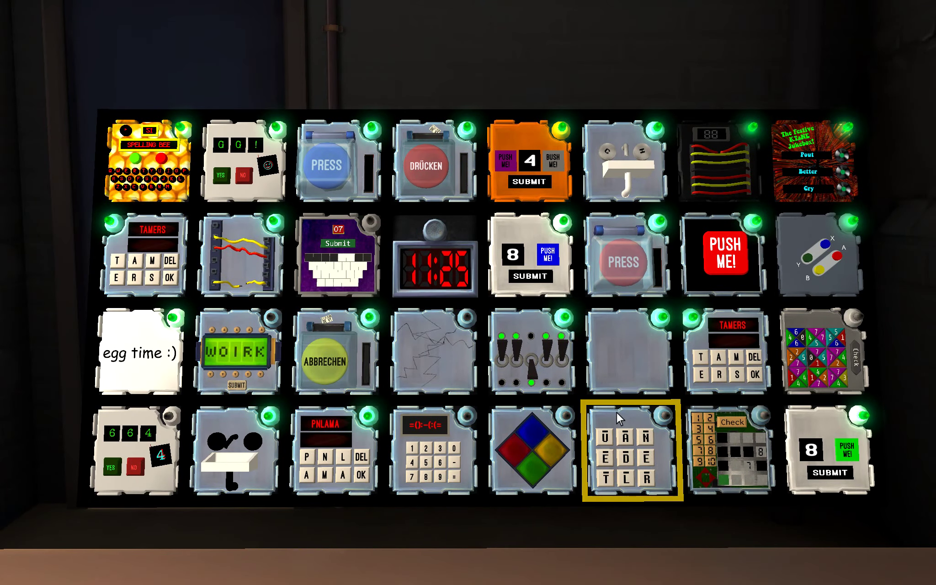
pyautogui.click(620, 412)
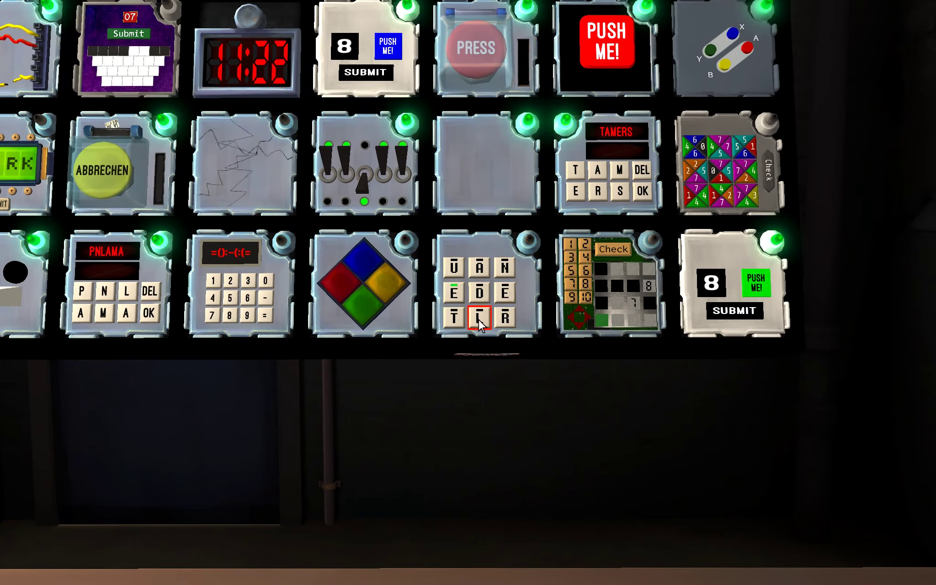
pyautogui.click(478, 318)
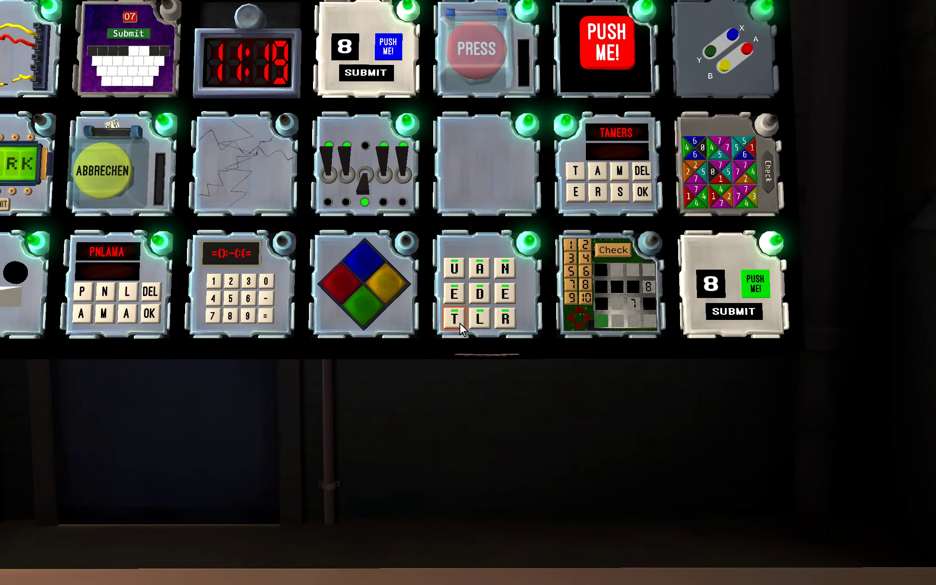
pyautogui.rightClick(459, 322)
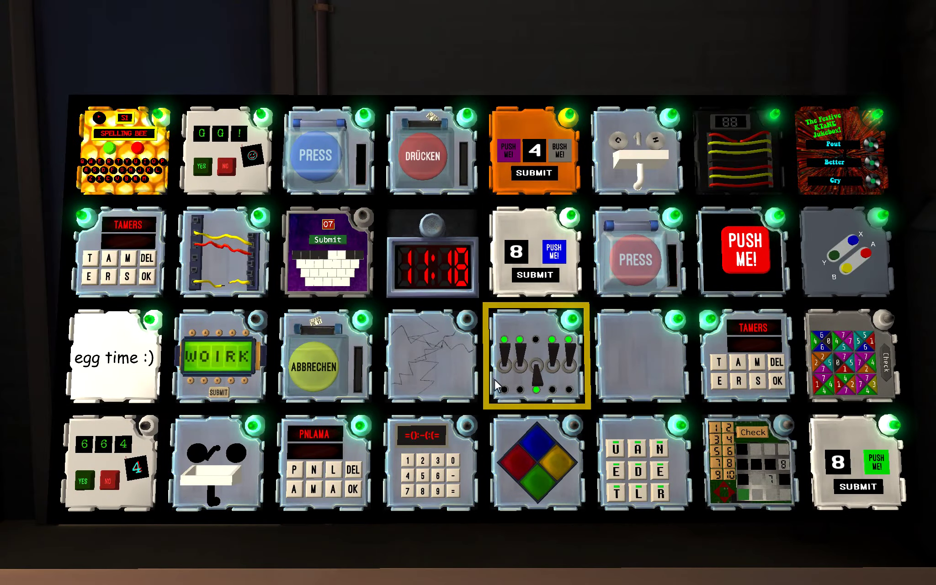
pyautogui.rightClick(494, 381)
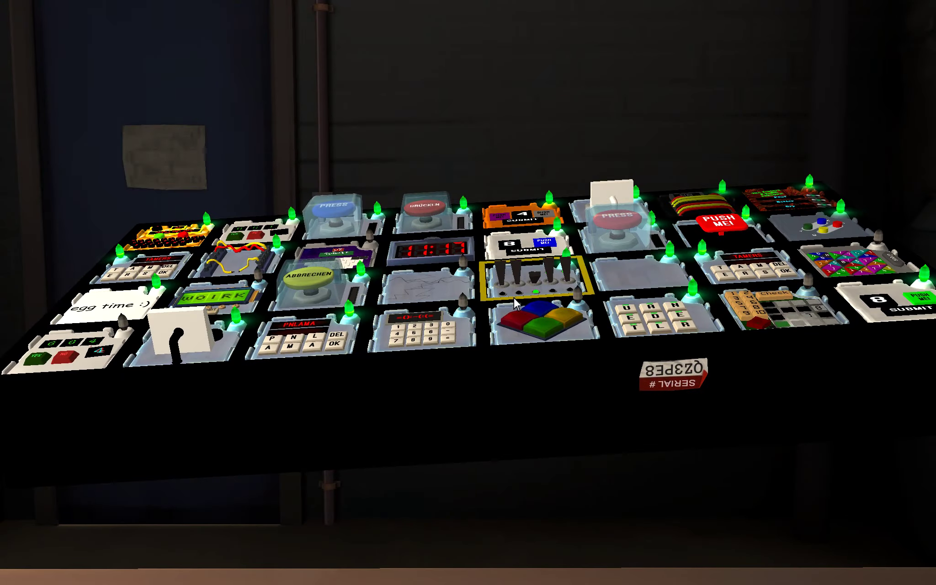
pyautogui.click(515, 298)
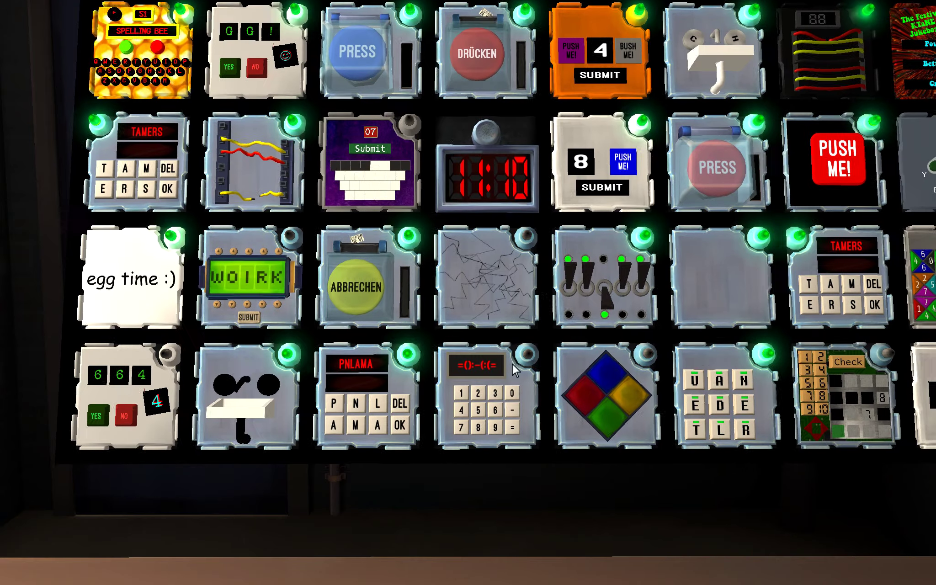
pyautogui.click(512, 366)
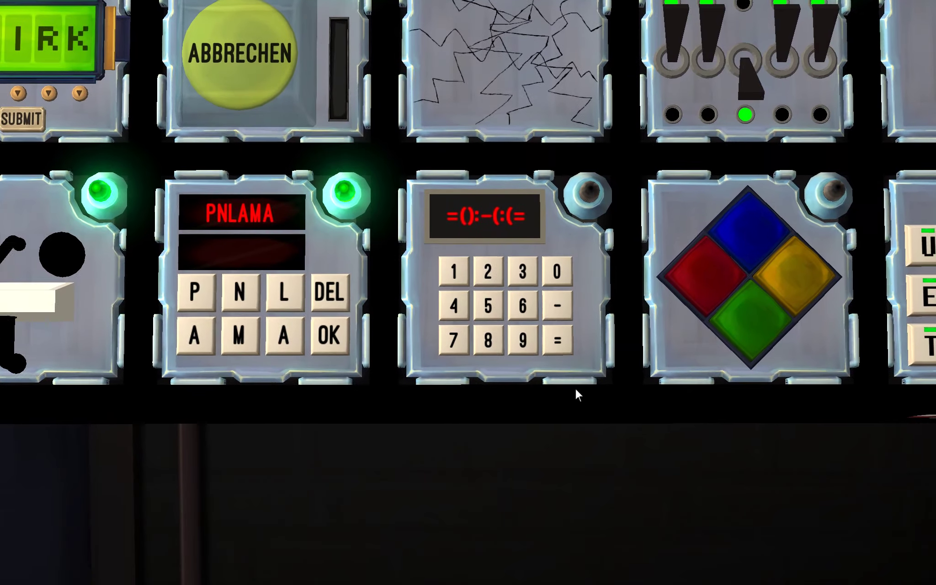
pyautogui.rightClick(551, 375)
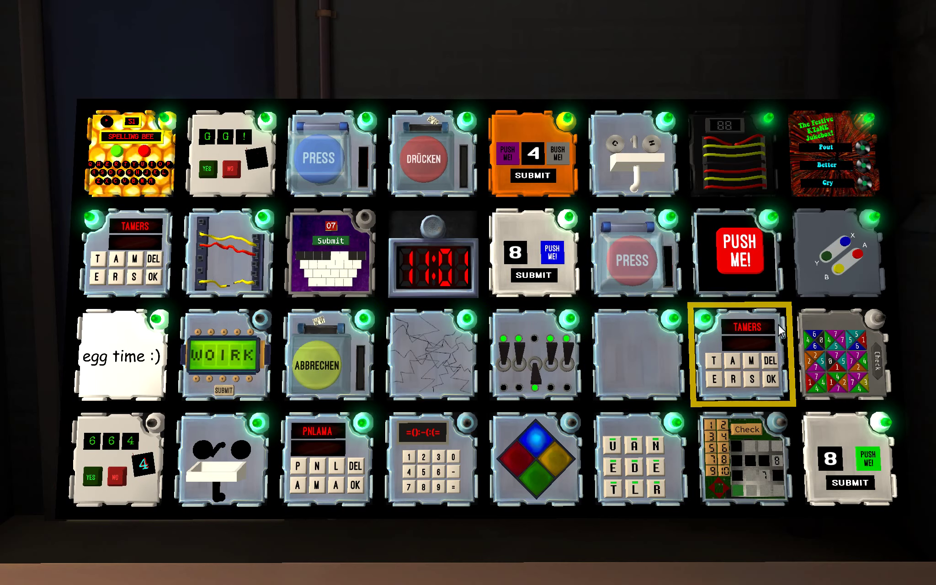
# - Start swapping triangle tiles so their edge numbers match
pyautogui.click(834, 352)
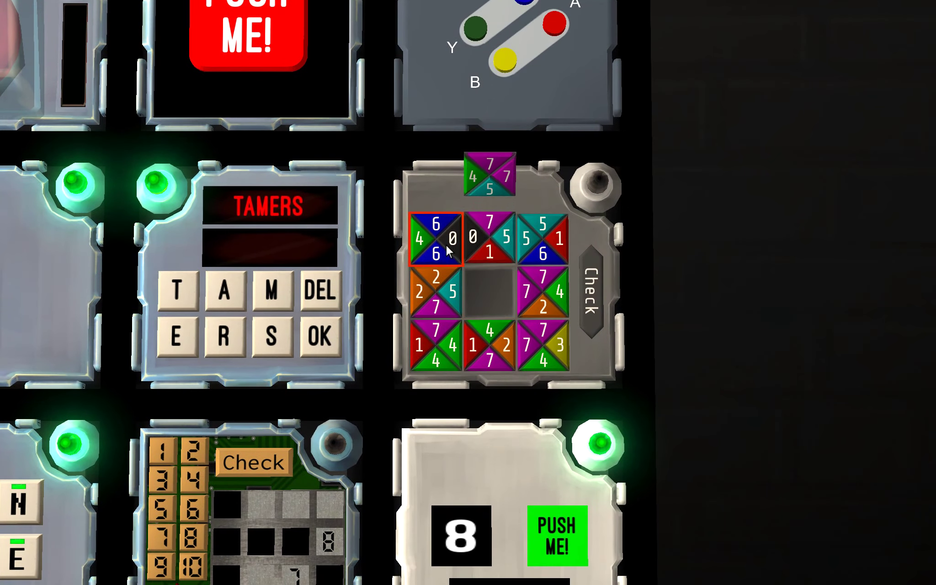
pyautogui.click(542, 346)
pyautogui.click(526, 240)
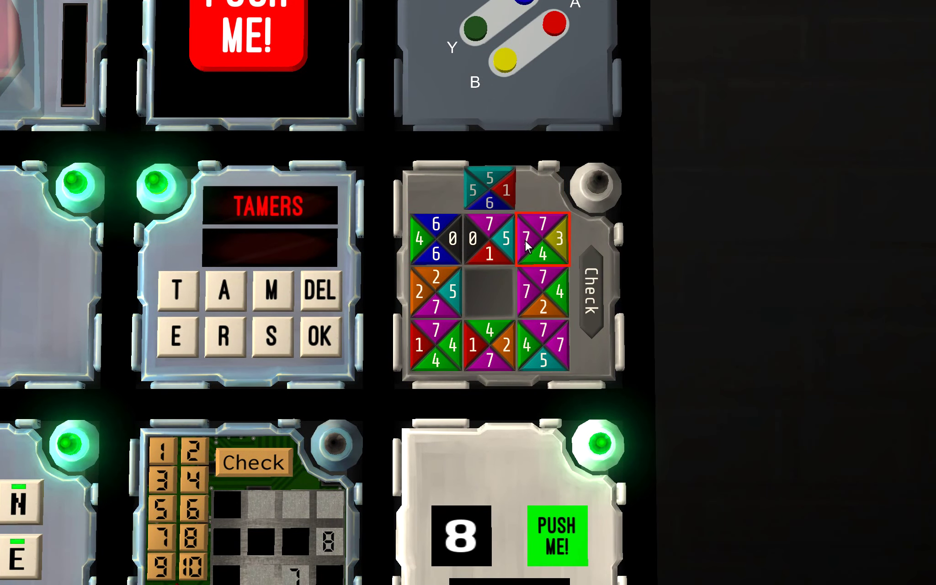
pyautogui.click(488, 255)
pyautogui.click(530, 346)
pyautogui.click(436, 238)
pyautogui.click(488, 338)
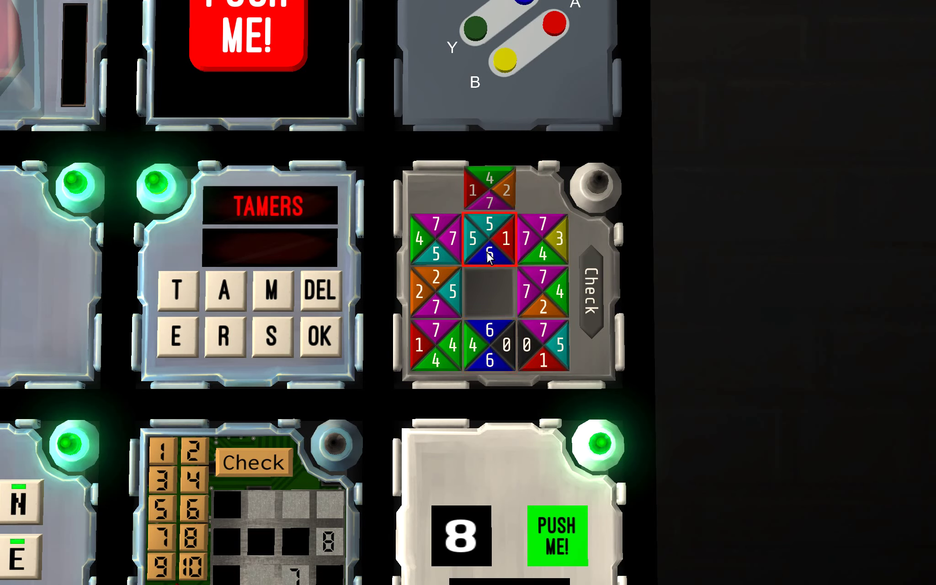
# - Place tiles in the middle-right, centre and top-left slots, then submit for checking
pyautogui.click(520, 290)
pyautogui.click(498, 236)
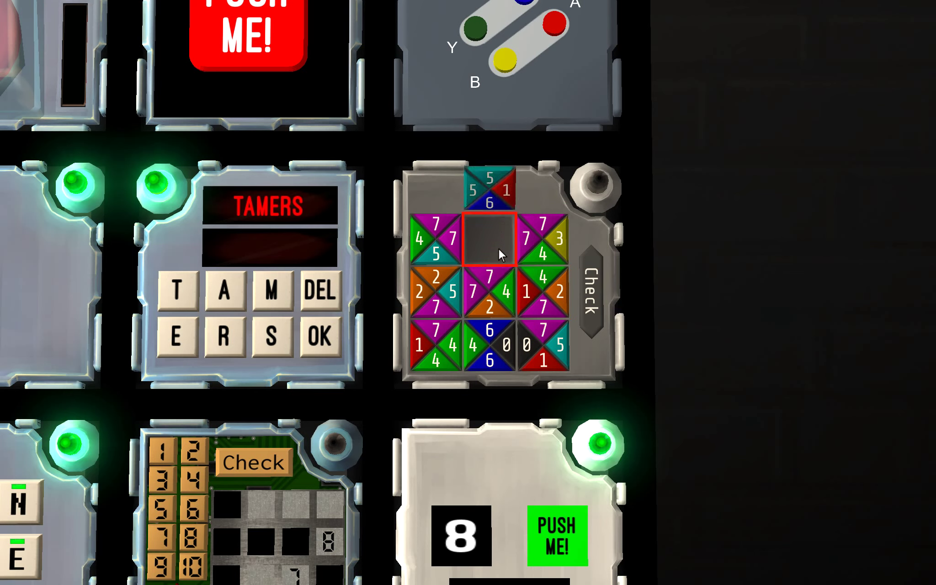
pyautogui.click(503, 284)
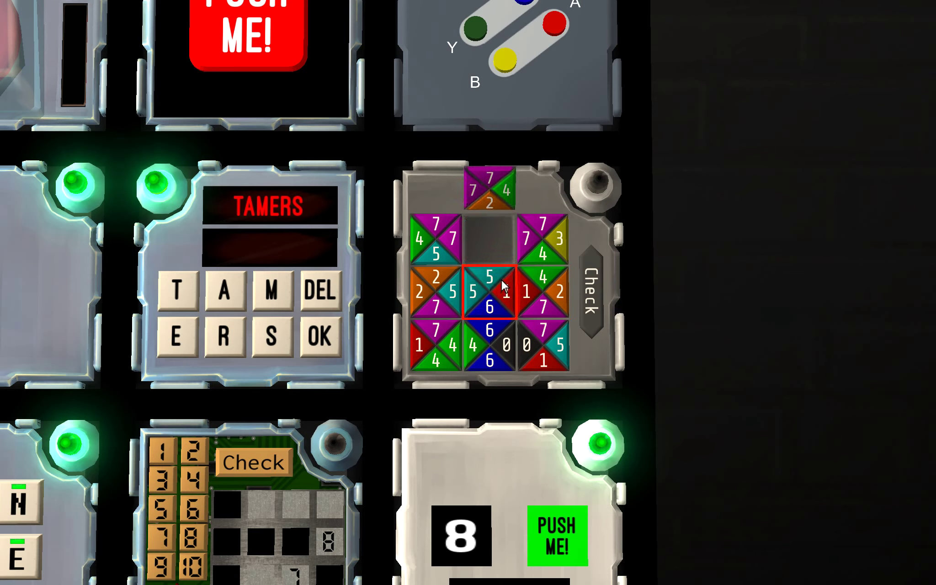
pyautogui.click(431, 246)
pyautogui.click(489, 252)
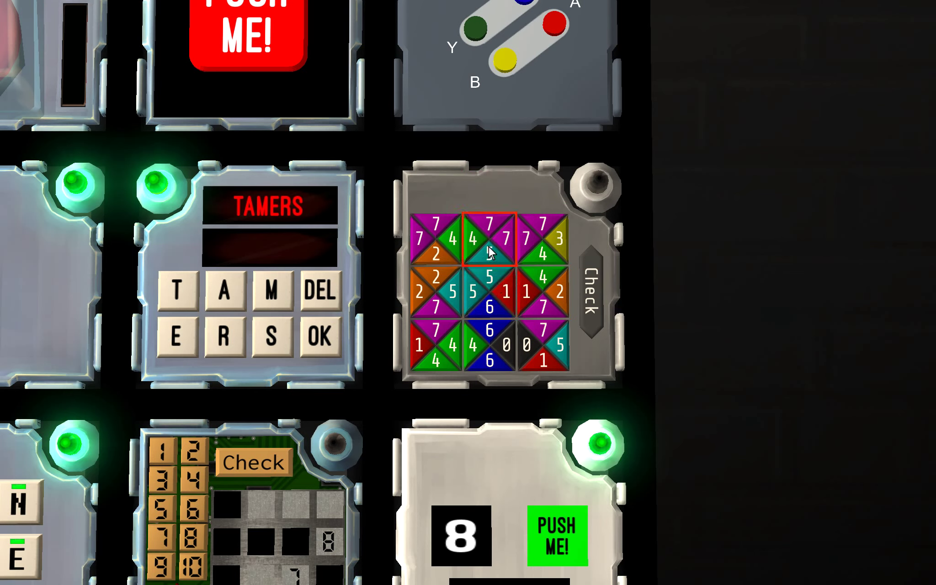
pyautogui.click(591, 296)
pyautogui.rightClick(627, 298)
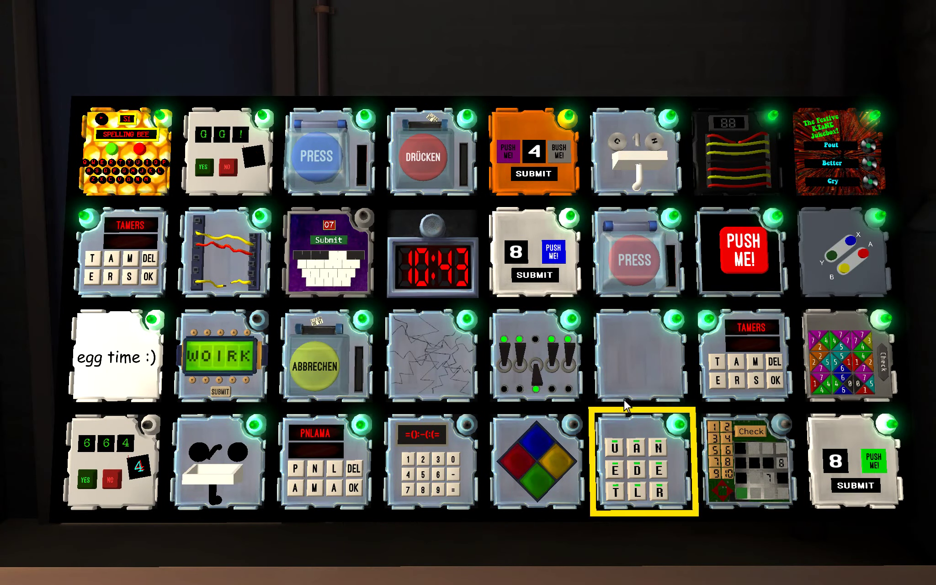
pyautogui.moveTo(636, 351); pyautogui.dragTo(589, 281)
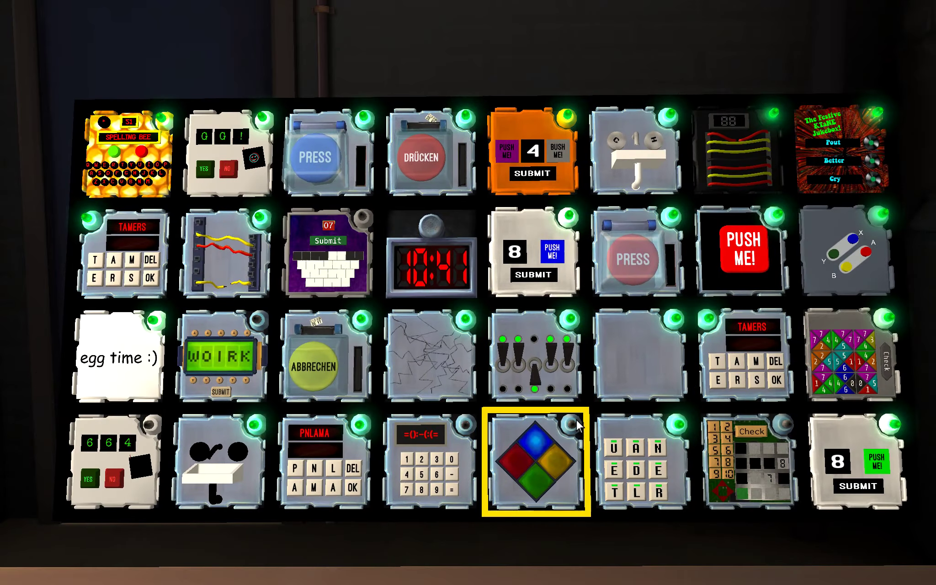
pyautogui.click(512, 410)
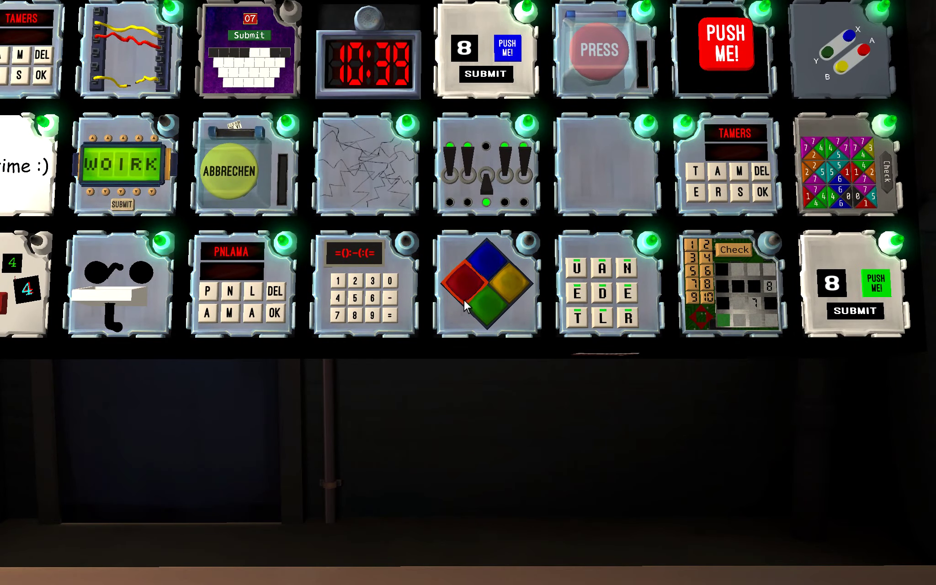
pyautogui.click(462, 289)
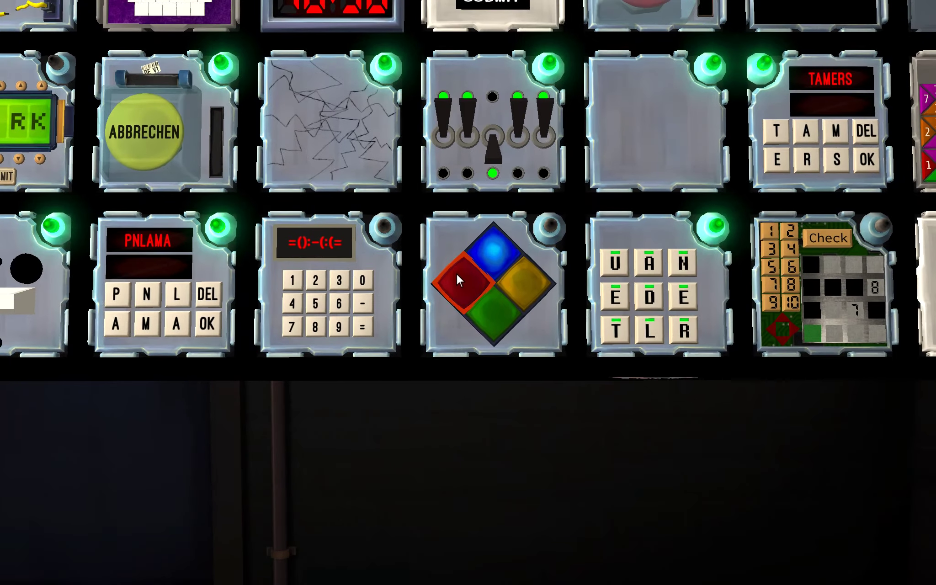
pyautogui.click(329, 303)
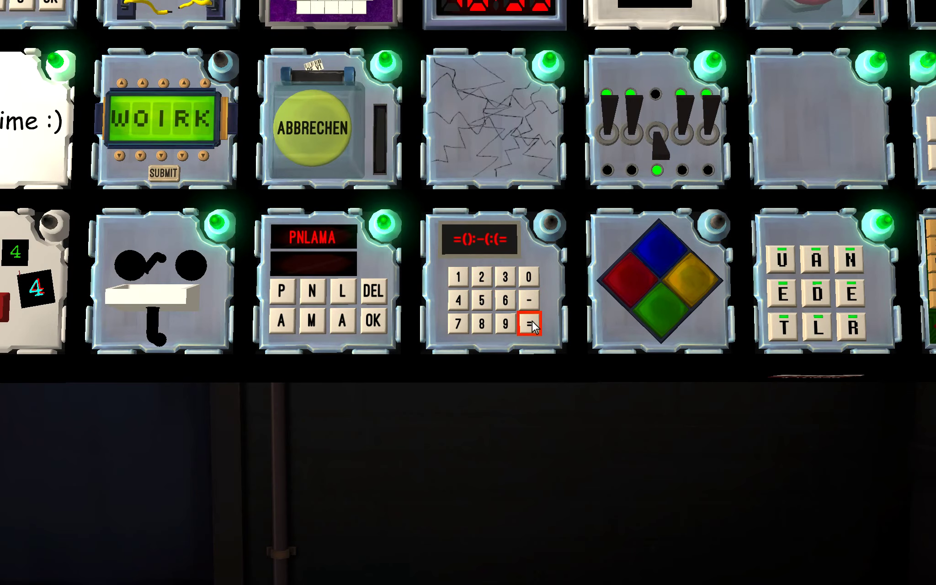
pyautogui.rightClick(531, 320)
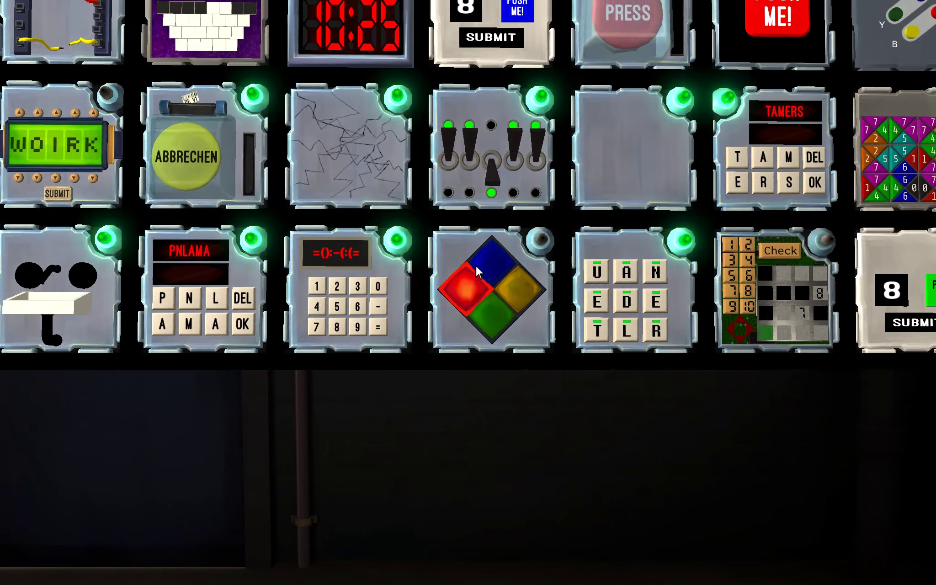
pyautogui.rightClick(476, 265)
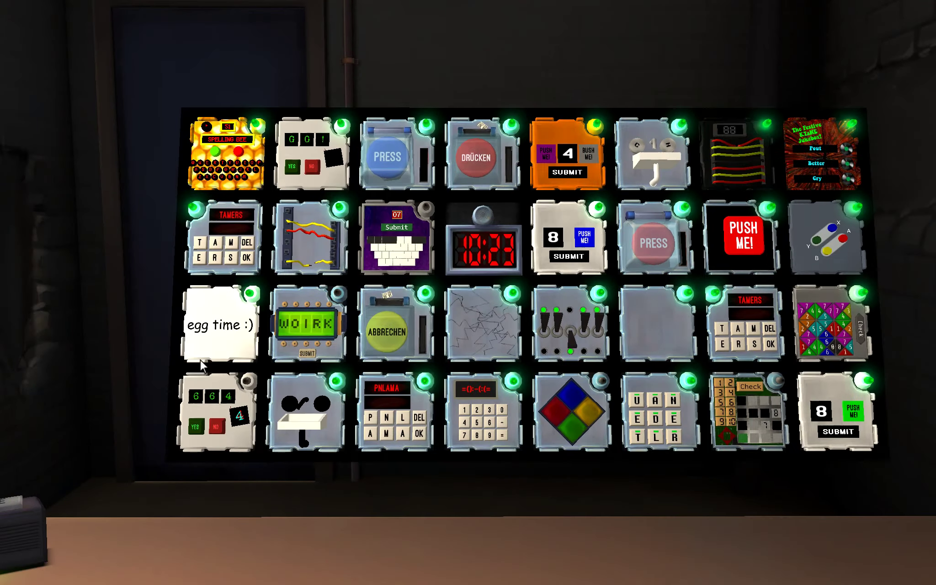
# - Glance at the lower-left modules, then flip to the Jukebox, dice and prime face
pyautogui.click(202, 356)
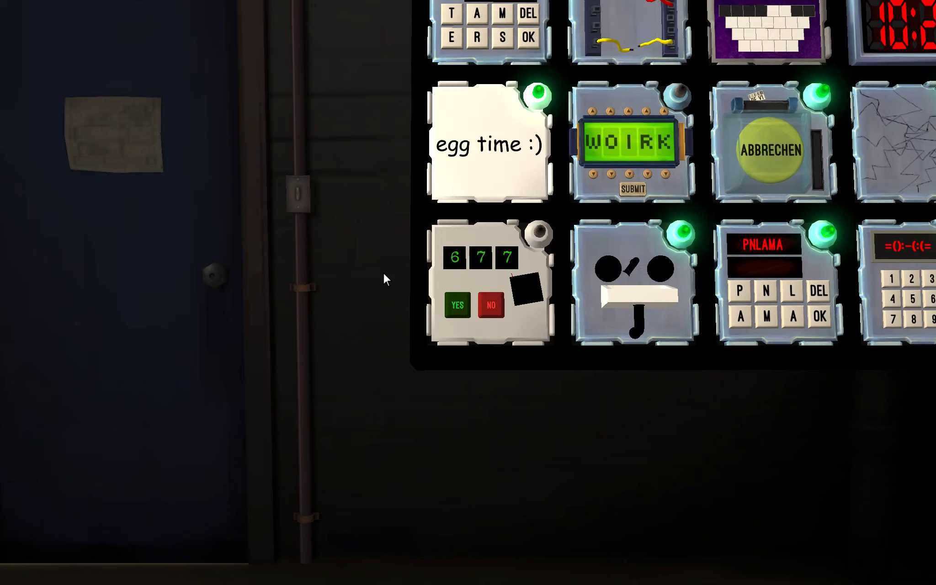
pyautogui.rightClick(381, 272)
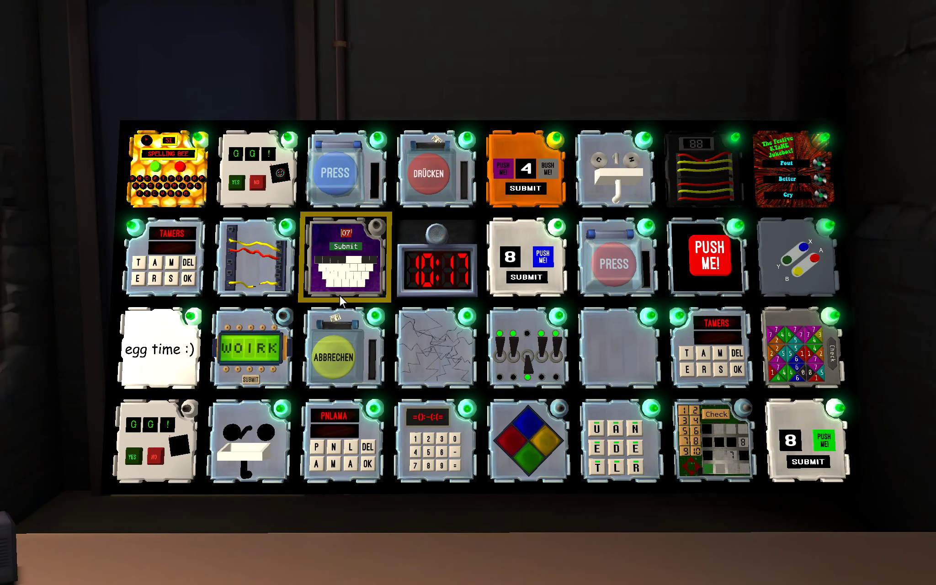
pyautogui.moveTo(338, 294); pyautogui.dragTo(601, 284)
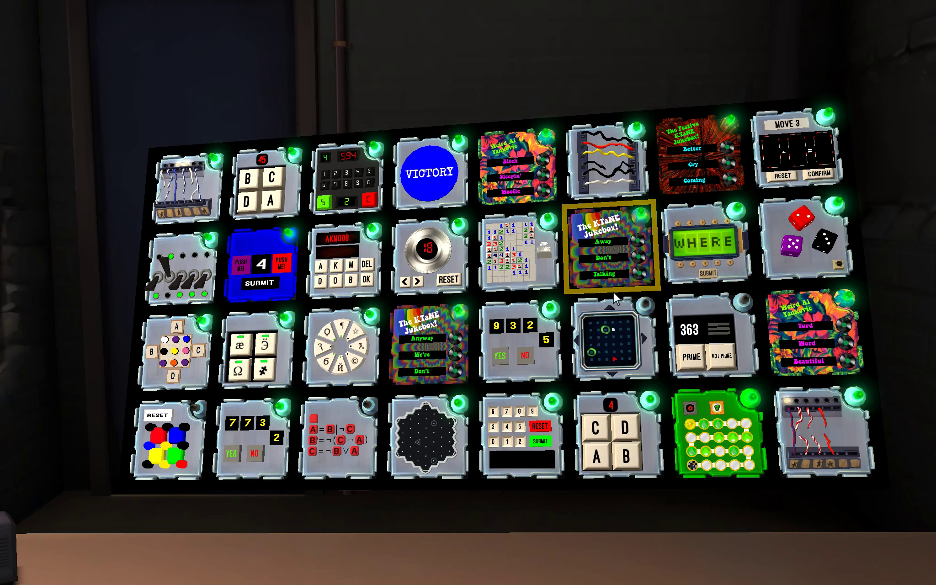
# - Answer the prime module for 137 and 513, check the logic module, and flip the bomb
pyautogui.click(702, 332)
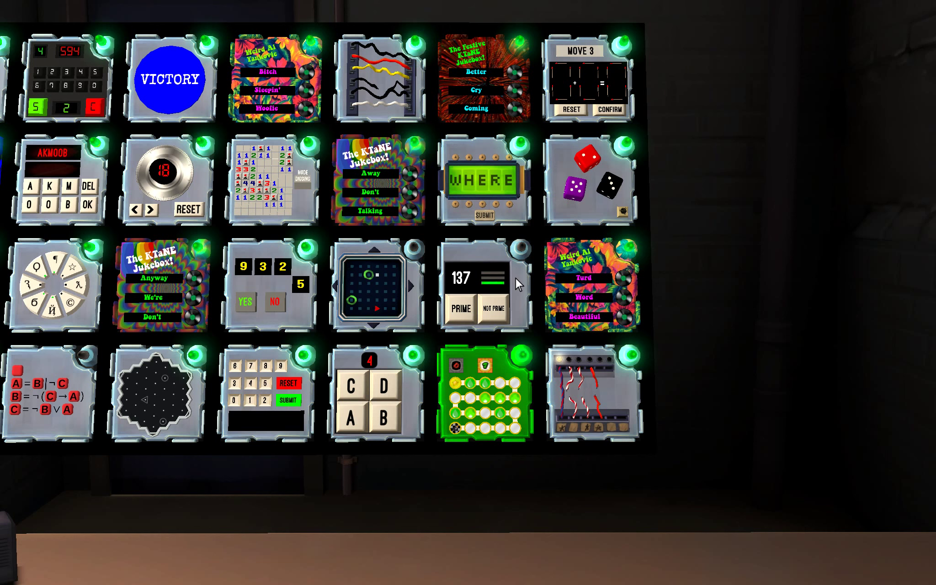
pyautogui.click(461, 308)
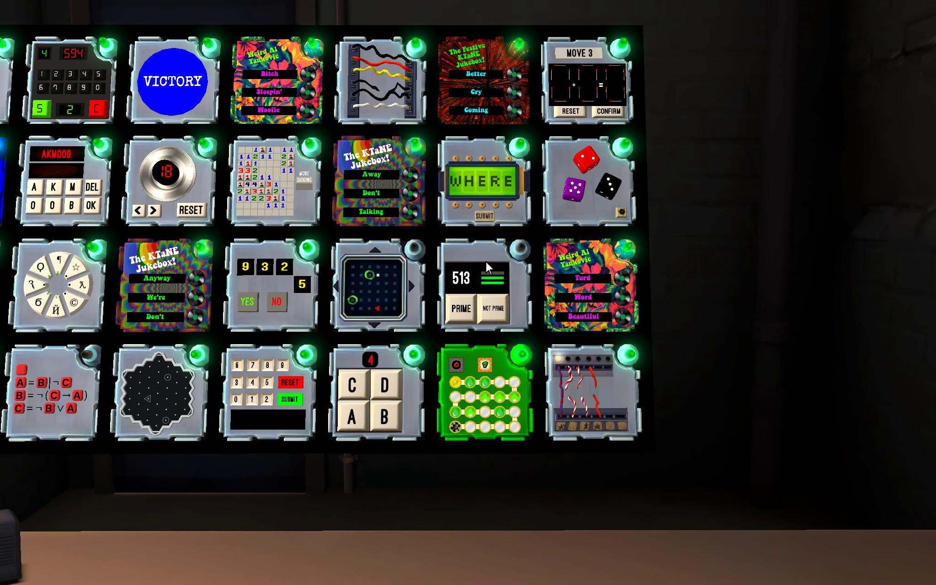
pyautogui.click(494, 309)
pyautogui.rightClick(511, 312)
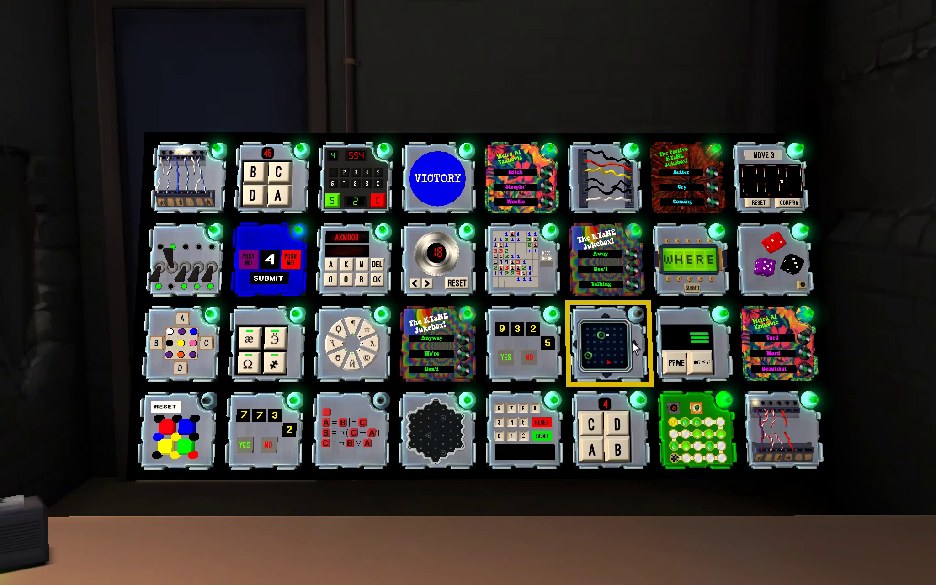
pyautogui.click(359, 435)
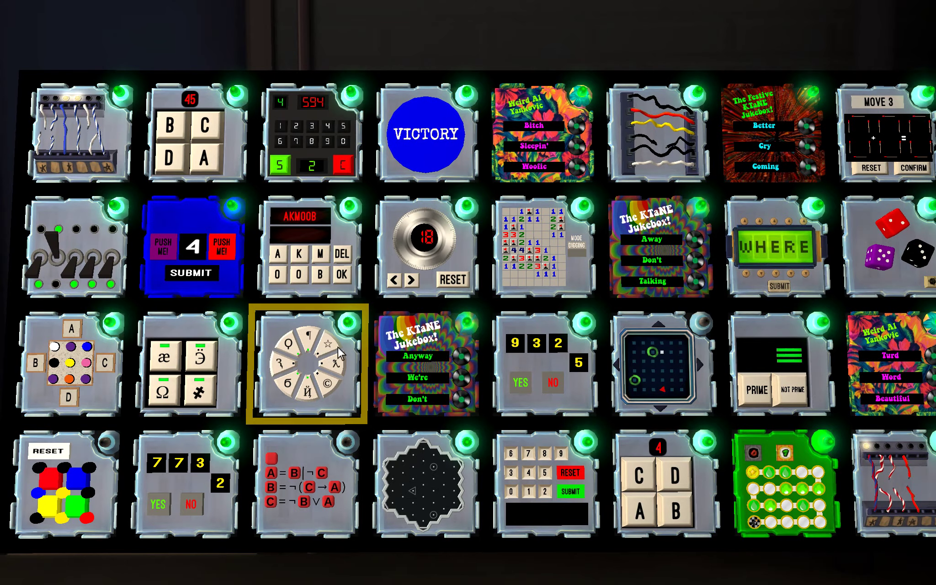
pyautogui.moveTo(340, 341); pyautogui.dragTo(605, 352)
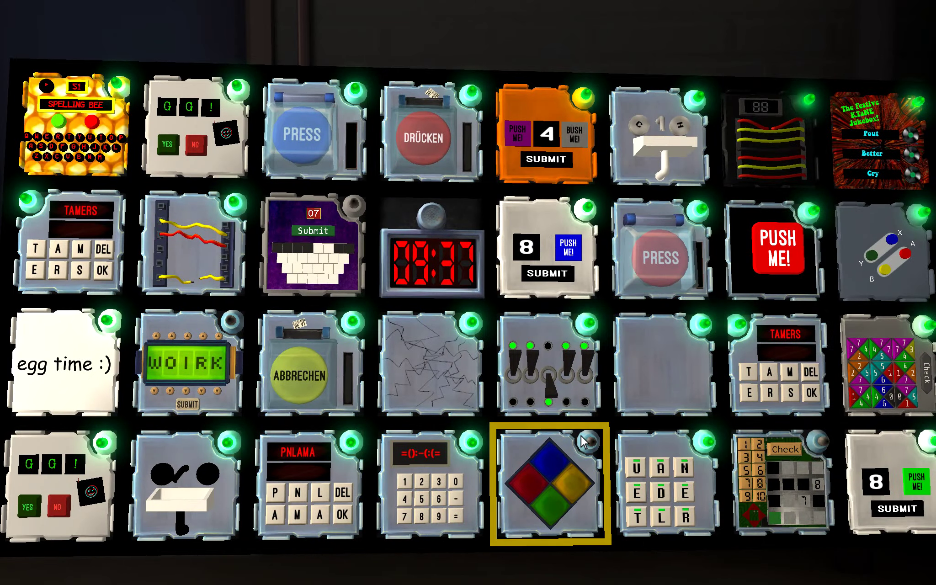
# - Turn the bomb over and back, then zoom in on the Simon Says module
pyautogui.click(584, 439)
pyautogui.moveTo(584, 439); pyautogui.dragTo(353, 413)
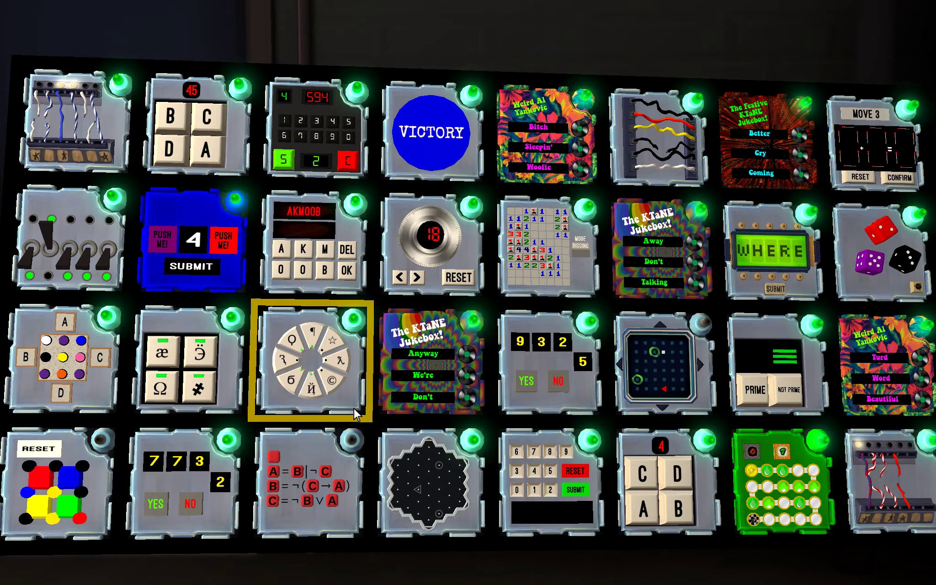
pyautogui.moveTo(354, 409); pyautogui.dragTo(606, 469)
pyautogui.click(560, 471)
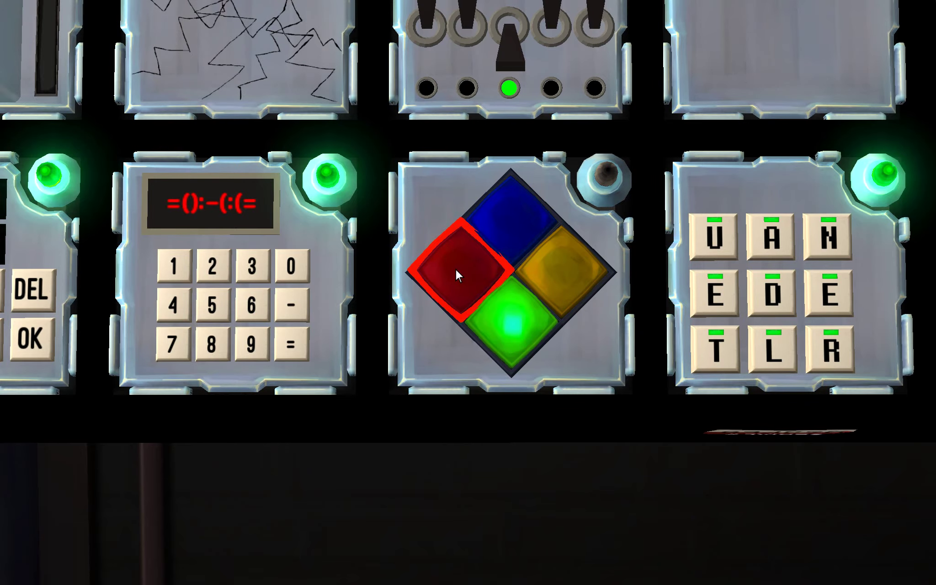
# - Enter the flashed colour sequence on Simon Says, then zoom onto the number-grid module
pyautogui.click(540, 255)
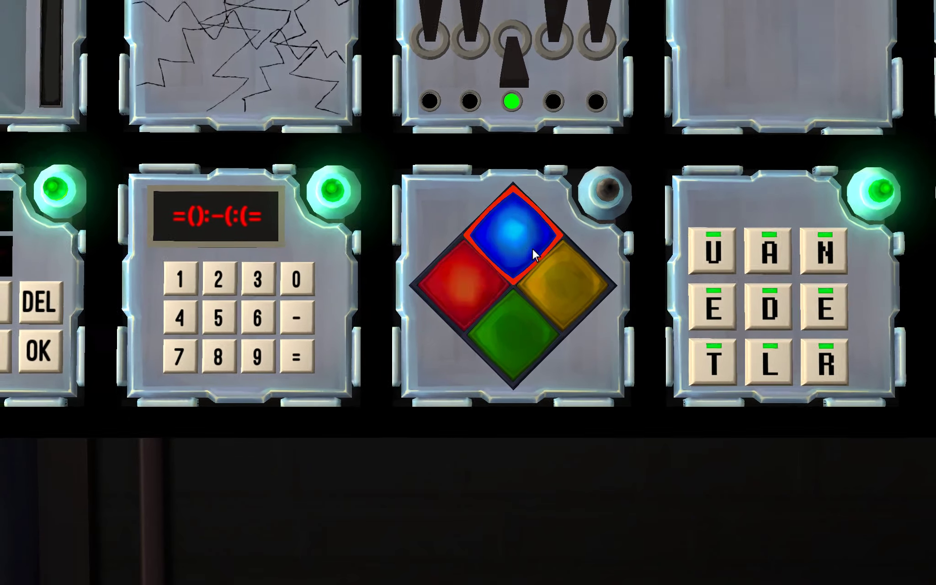
pyautogui.click(459, 267)
pyautogui.rightClick(520, 315)
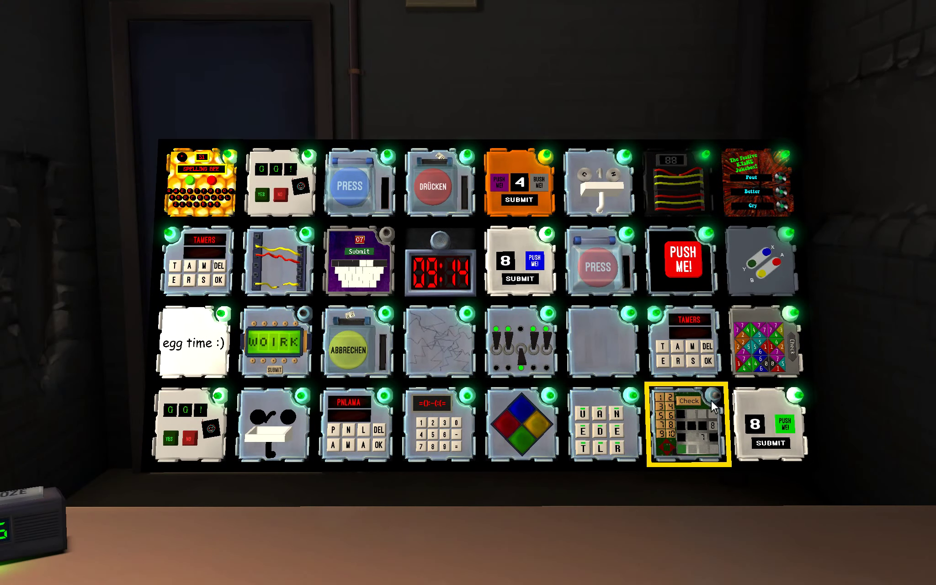
pyautogui.click(711, 400)
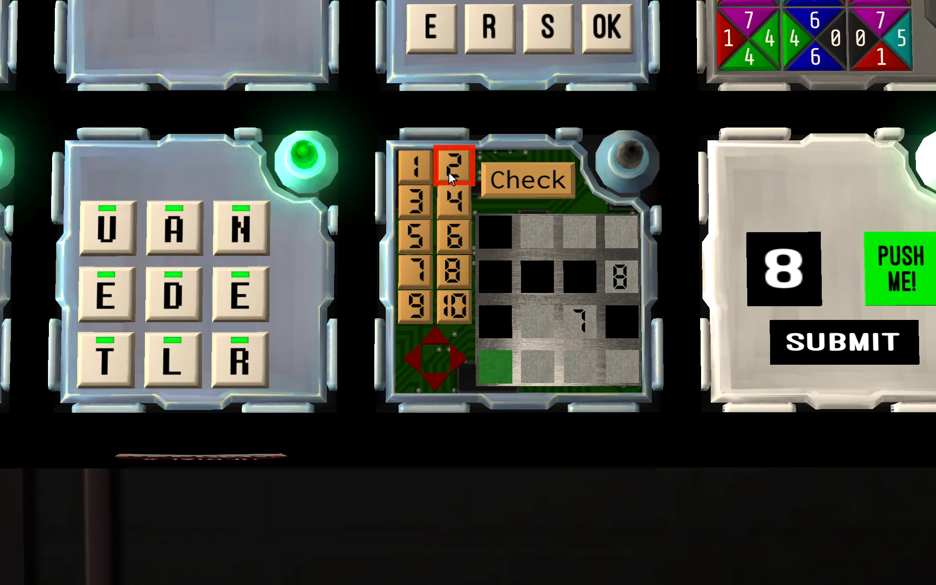
# - Fill number-grid cells with 2, 3, 1 and 5, moving the marker between them
pyautogui.click(448, 172)
pyautogui.click(453, 358)
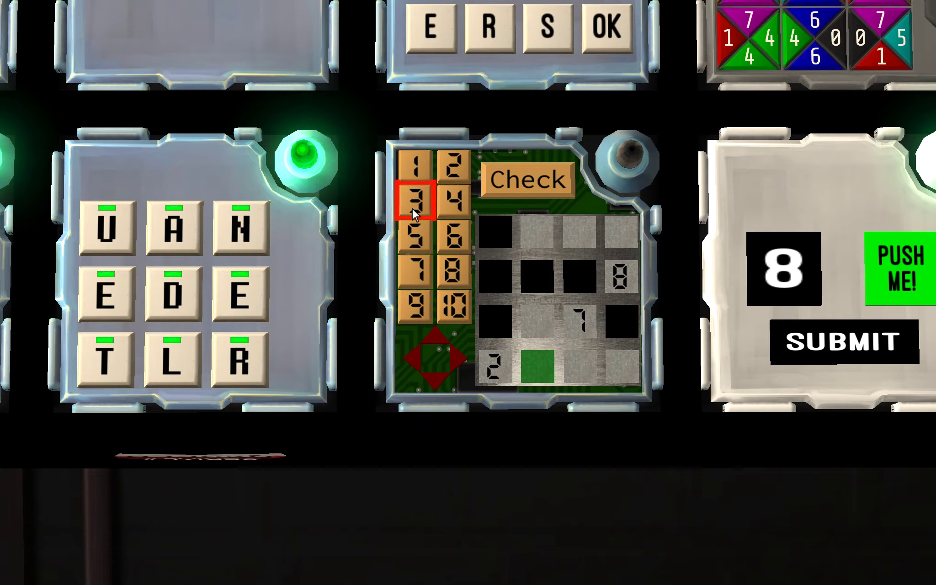
pyautogui.click(411, 206)
pyautogui.click(431, 340)
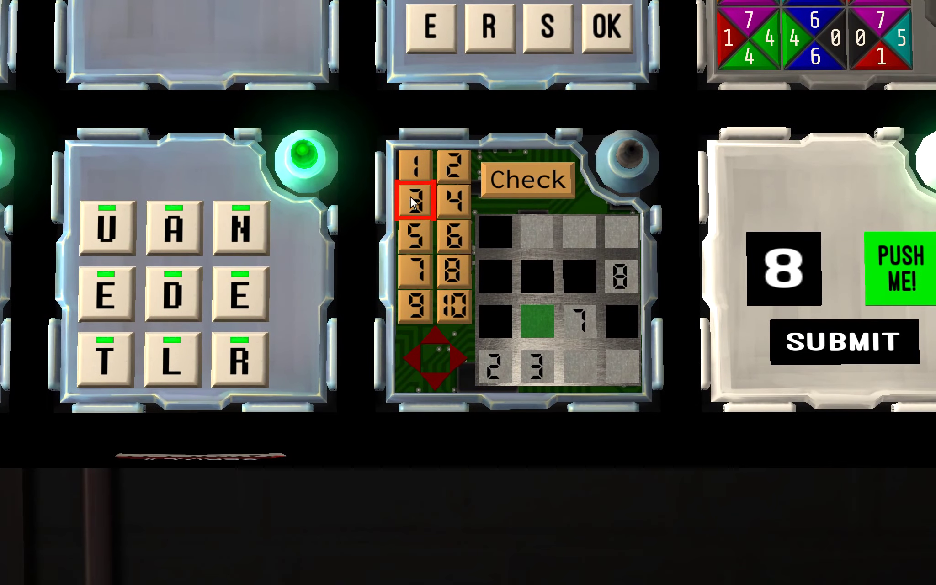
pyautogui.click(414, 167)
pyautogui.click(435, 374)
pyautogui.click(459, 360)
pyautogui.click(415, 236)
# - Fill the remaining grid cells with 9, 4, 6 and 10, then flip the bomb over
pyautogui.click(457, 366)
pyautogui.click(416, 306)
pyautogui.click(437, 338)
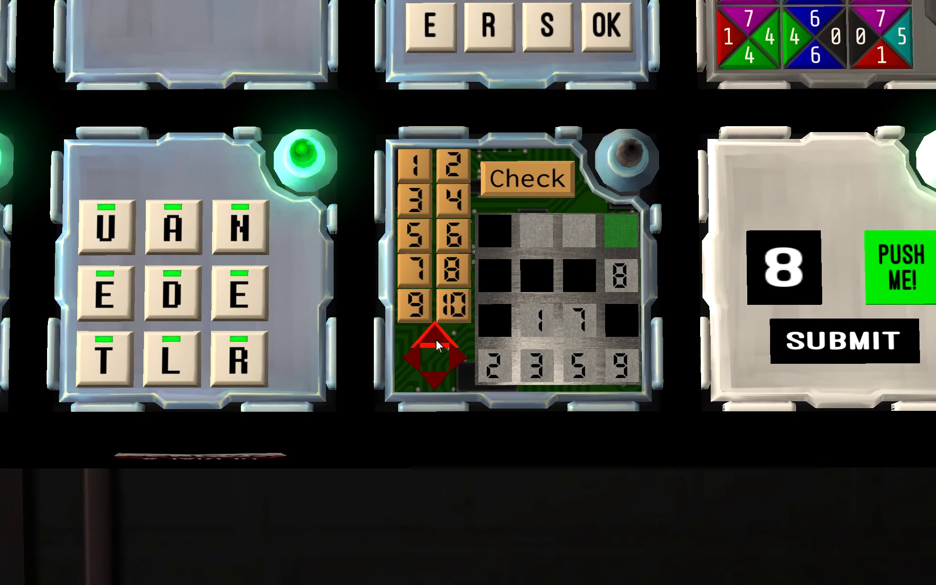
pyautogui.click(452, 197)
pyautogui.click(415, 354)
pyautogui.click(453, 234)
pyautogui.click(412, 355)
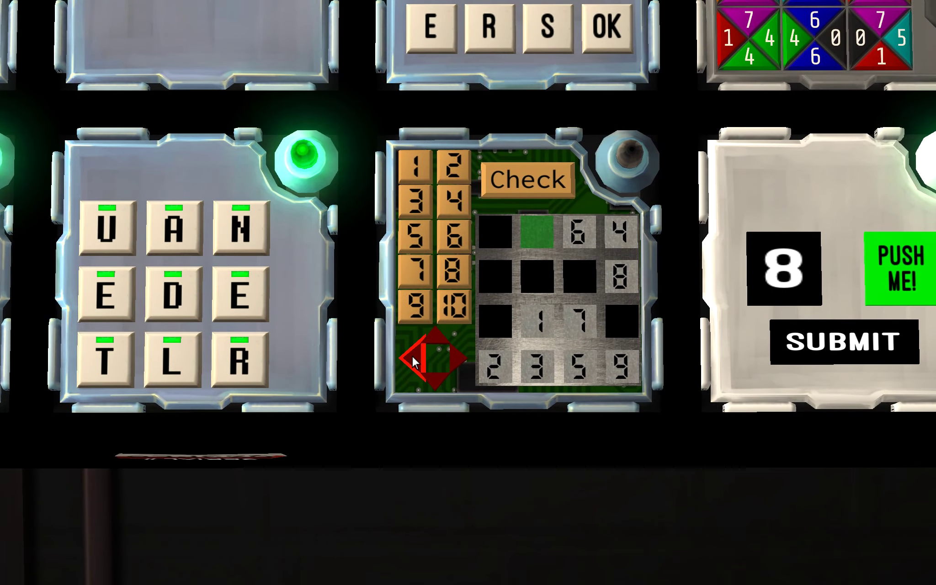
pyautogui.click(442, 305)
pyautogui.rightClick(535, 298)
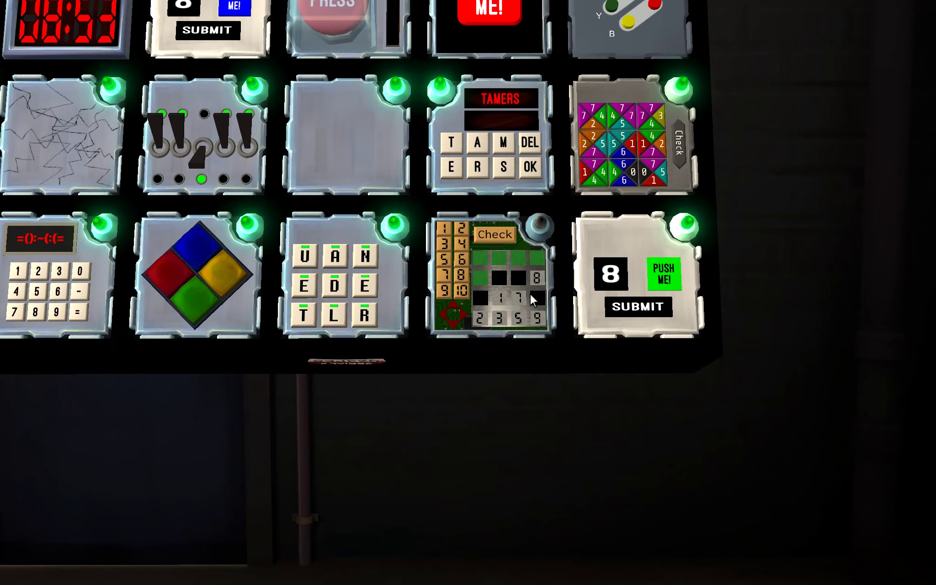
pyautogui.moveTo(676, 350); pyautogui.dragTo(383, 343)
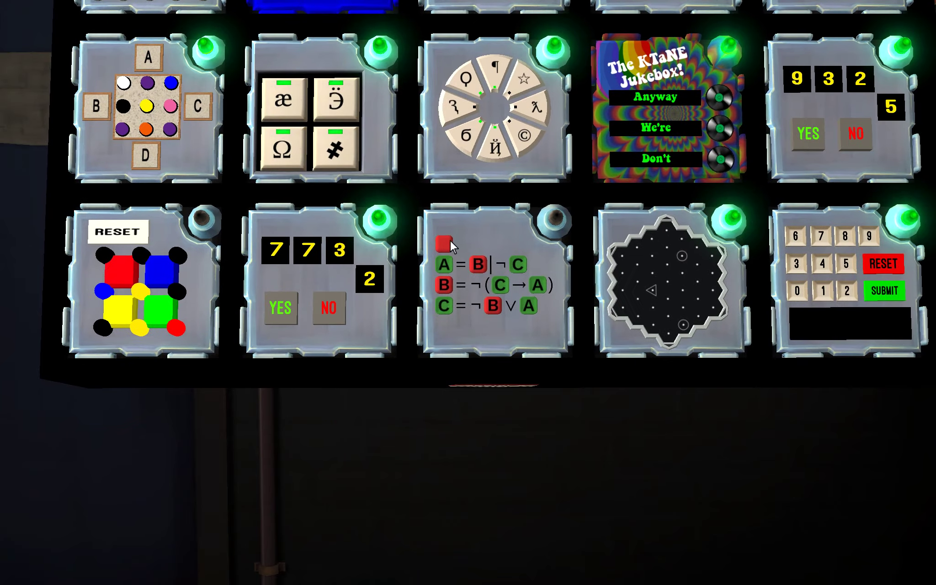
# - Mark the red answer square on the logic module, then check the Prime module and turn the bomb
pyautogui.click(449, 240)
pyautogui.rightClick(490, 255)
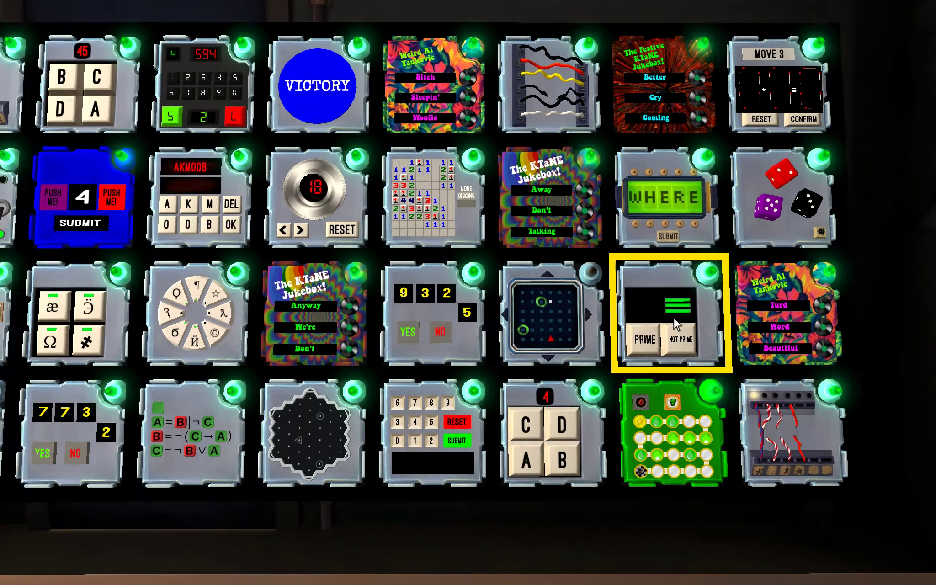
pyautogui.click(674, 318)
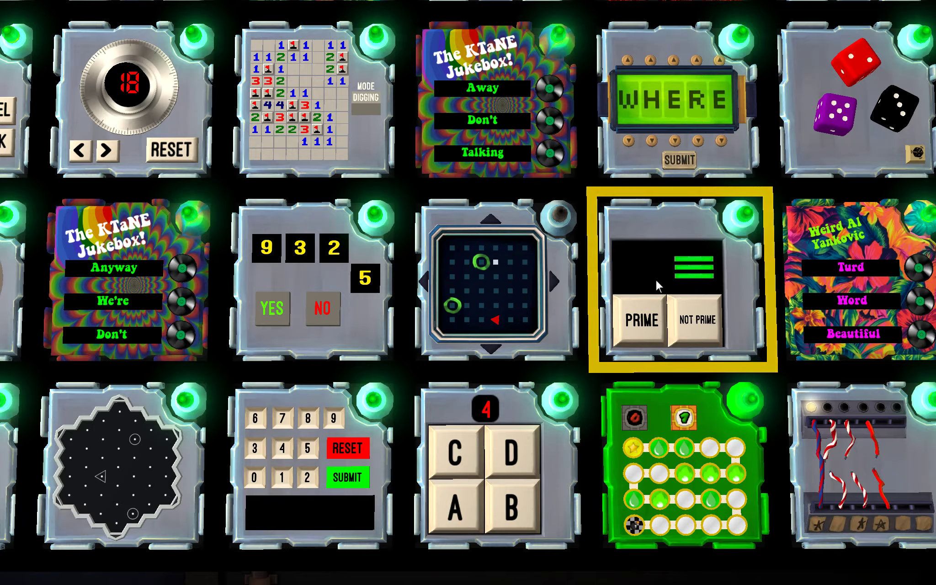
pyautogui.rightClick(655, 279)
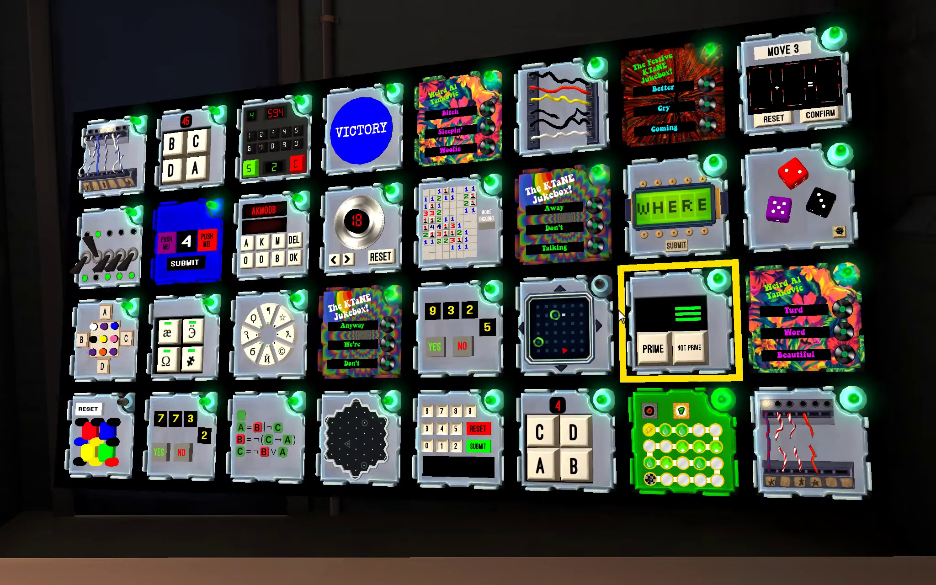
# - Zoom onto the maze and move the white dot left, up and right
pyautogui.click(619, 310)
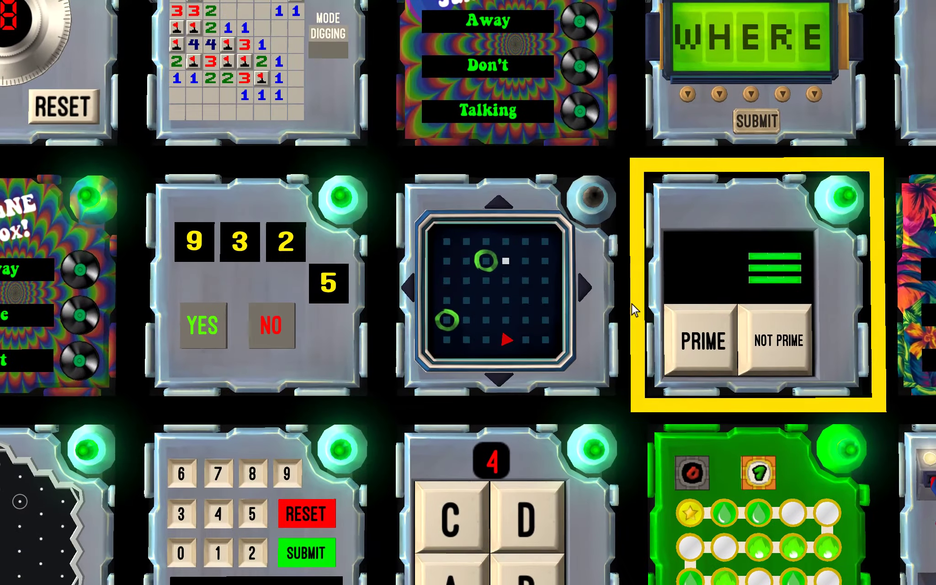
pyautogui.click(408, 285)
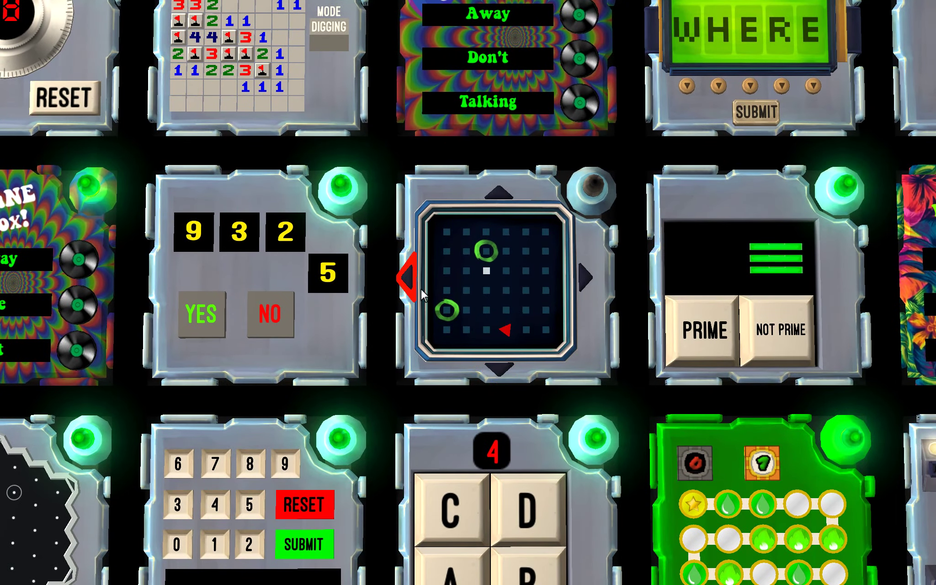
pyautogui.click(419, 291)
pyautogui.click(504, 197)
pyautogui.click(583, 270)
pyautogui.click(584, 270)
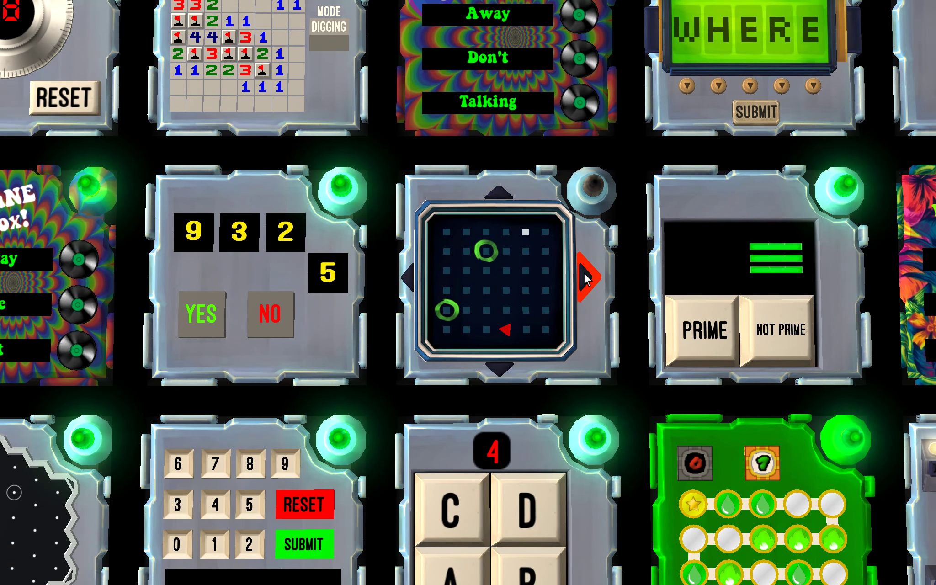
pyautogui.click(508, 372)
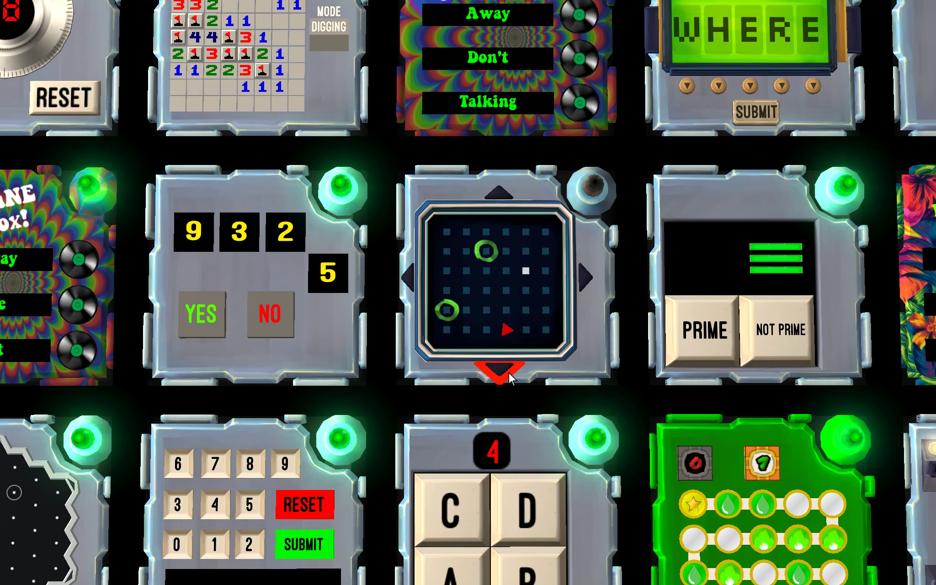
# - Walk the white dot down and left onto the red triangle goal
pyautogui.click(508, 372)
pyautogui.click(407, 277)
pyautogui.click(507, 371)
pyautogui.click(408, 276)
pyautogui.click(508, 368)
pyautogui.click(585, 275)
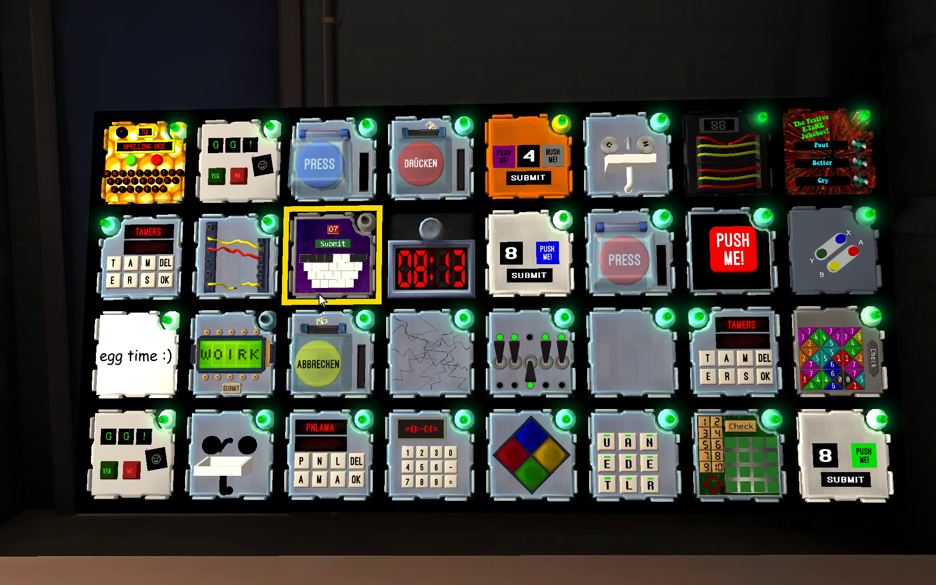
# - Zoom onto the password module and cycle the letters, setting the first to P
pyautogui.click(379, 379)
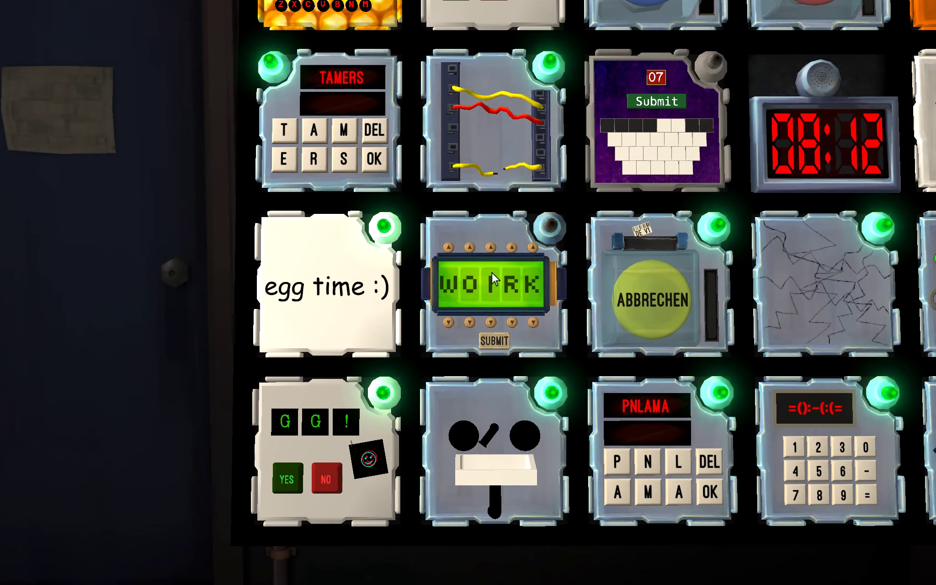
pyautogui.click(492, 246)
pyautogui.click(488, 245)
pyautogui.click(467, 245)
pyautogui.click(467, 243)
pyautogui.click(467, 243)
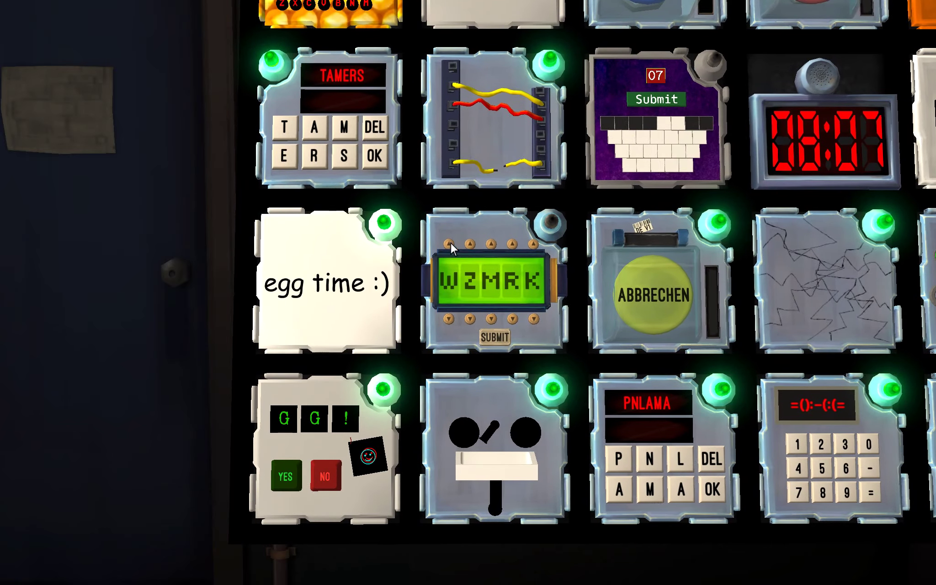
pyautogui.click(468, 244)
# - Finish spelling POINT, submit it, and turn the bomb to its other face
pyautogui.click(489, 246)
pyautogui.click(490, 243)
pyautogui.click(489, 244)
pyautogui.click(510, 319)
pyautogui.click(531, 319)
pyautogui.click(493, 338)
pyautogui.rightClick(515, 333)
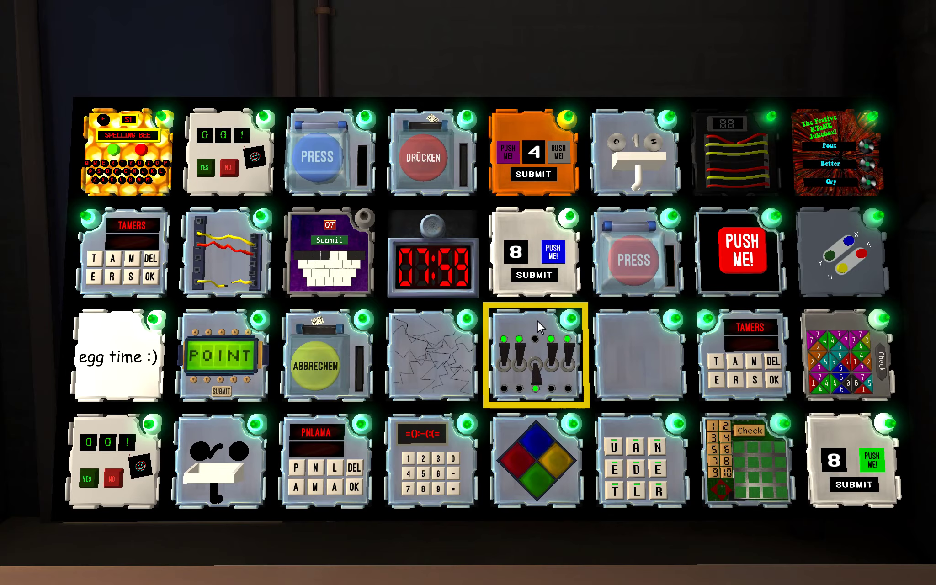
pyautogui.moveTo(537, 321); pyautogui.dragTo(620, 308)
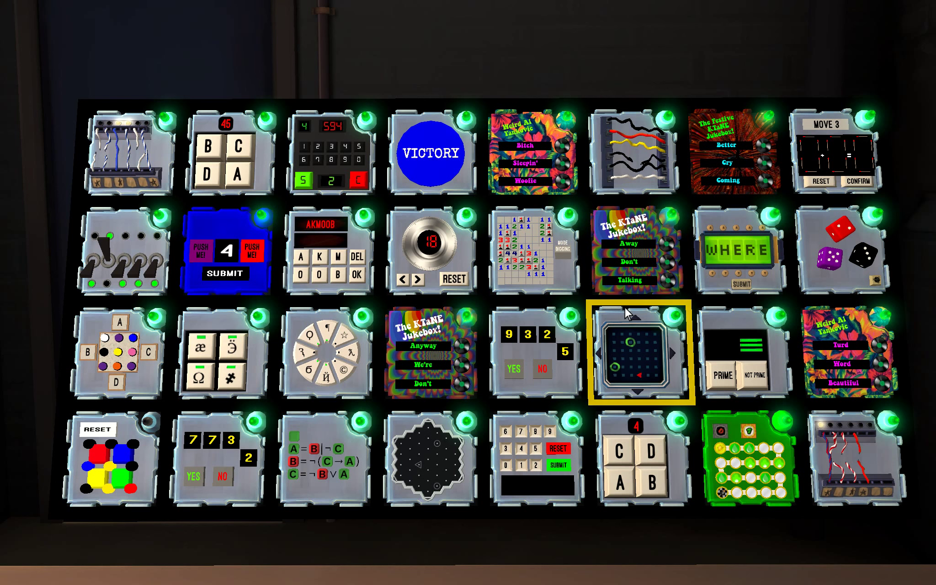
# - Turn the bomb back over, check the purple 07 module, and zoom onto the coloured squares
pyautogui.moveTo(627, 313); pyautogui.dragTo(345, 296)
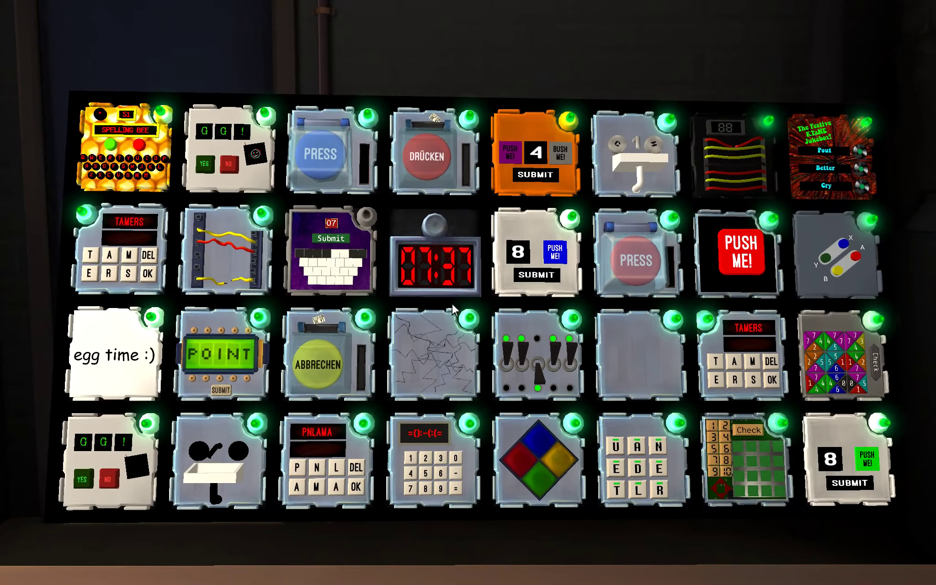
pyautogui.click(372, 218)
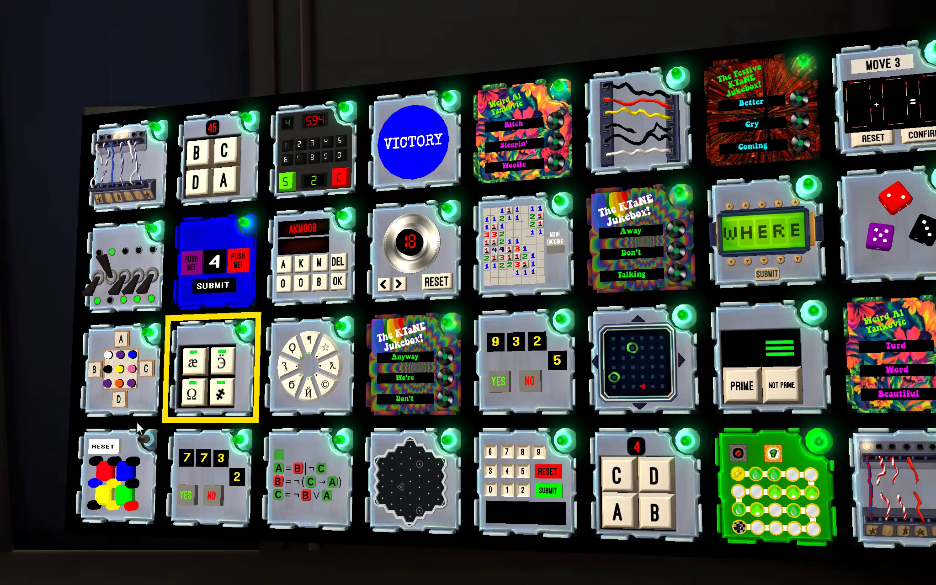
pyautogui.click(147, 439)
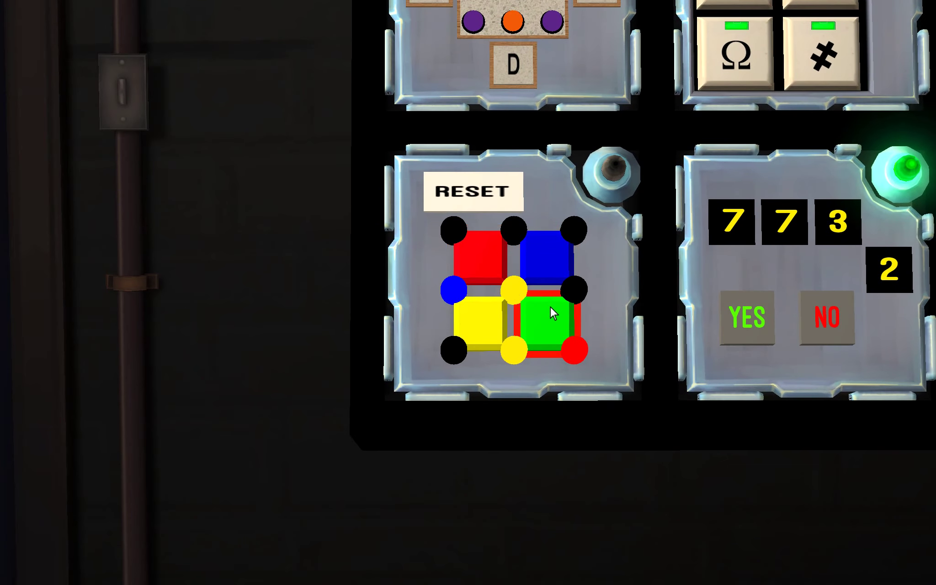
# - Press the green square to solve the coloured-squares module, then zoom onto the purple 07 module
pyautogui.click(548, 324)
pyautogui.rightClick(475, 330)
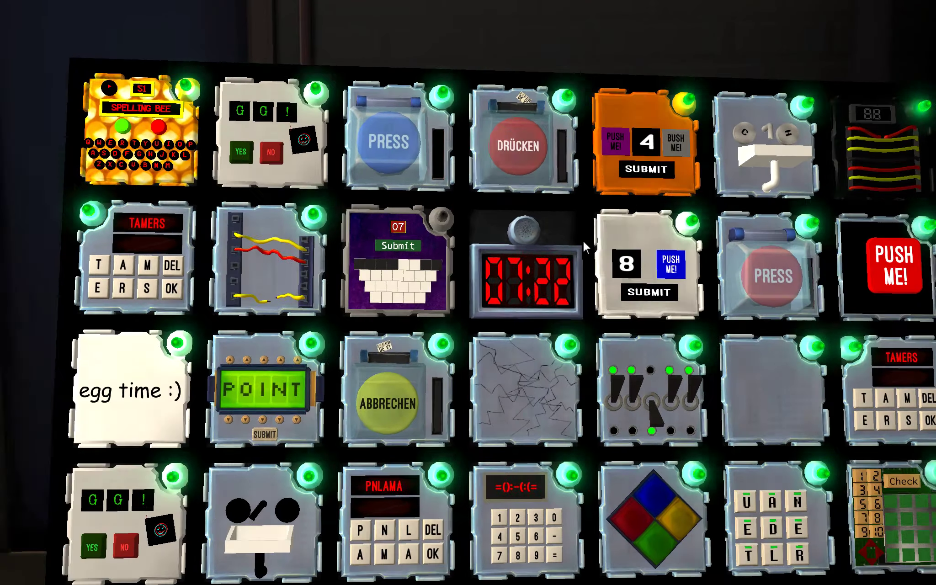
pyautogui.click(583, 240)
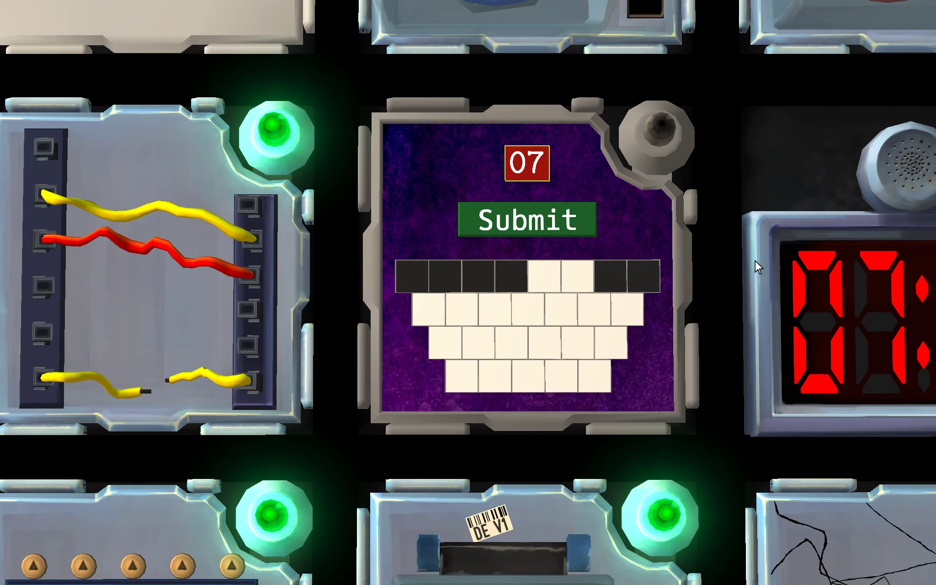
# - Shade second-row and bottom-row cells black on the purple 07 grid, then set the bomb down
pyautogui.rightClick(755, 259)
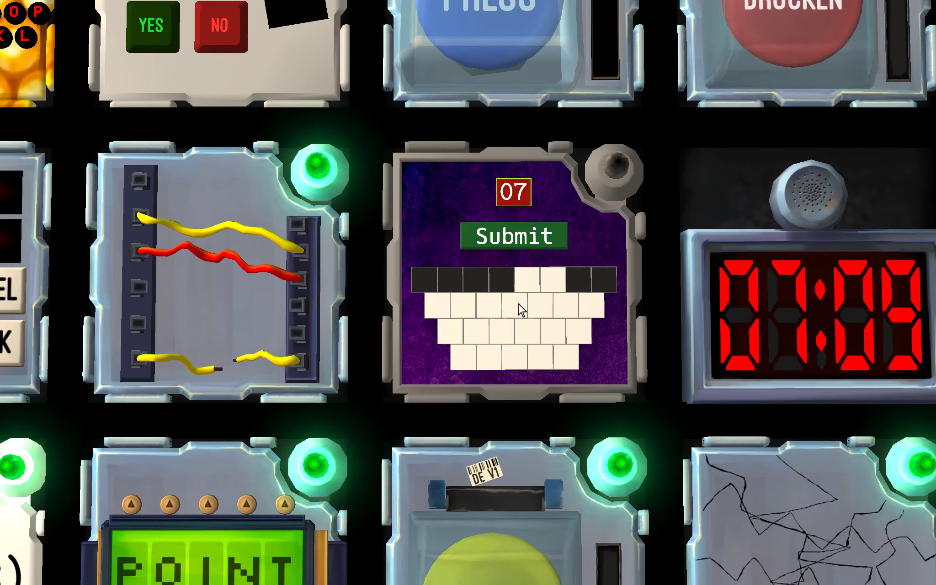
pyautogui.click(565, 310)
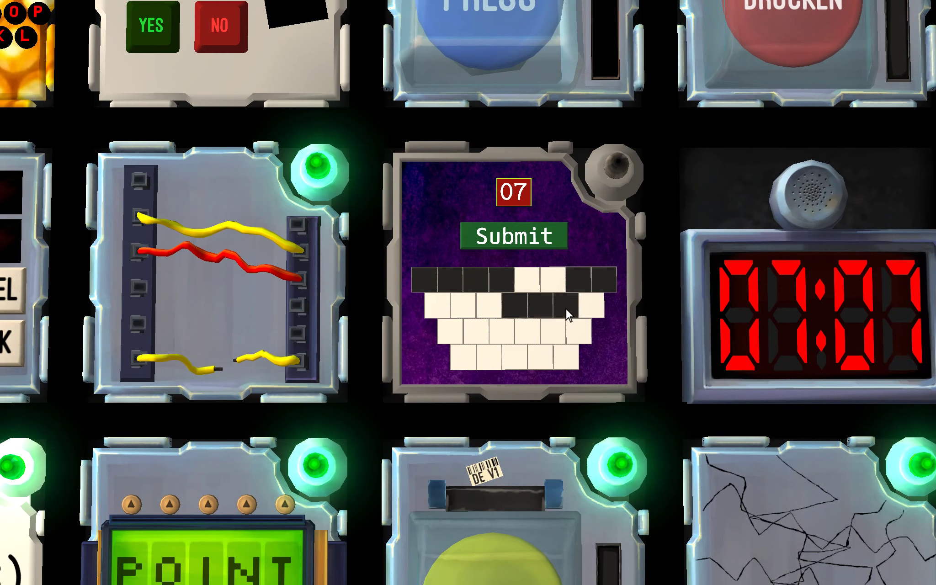
pyautogui.click(565, 309)
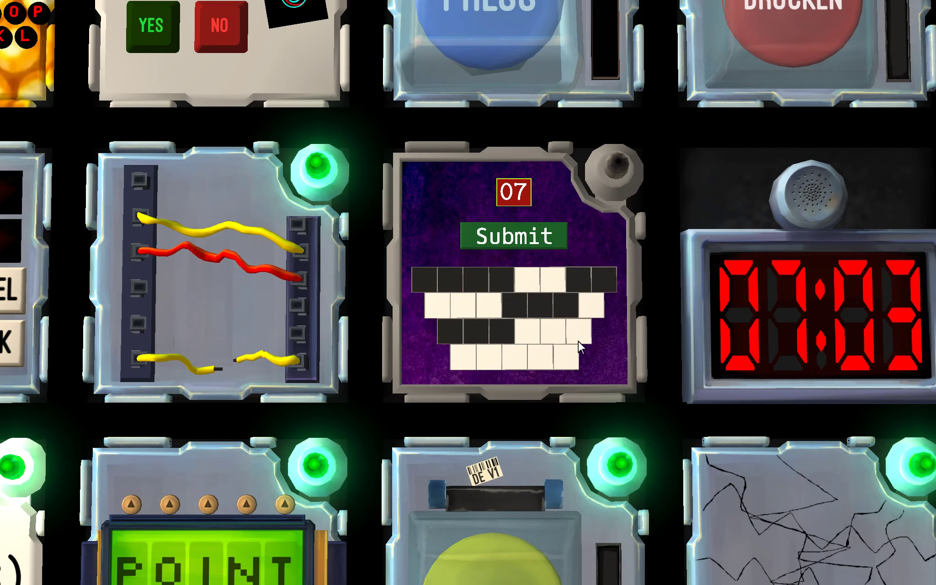
pyautogui.click(506, 363)
pyautogui.click(542, 364)
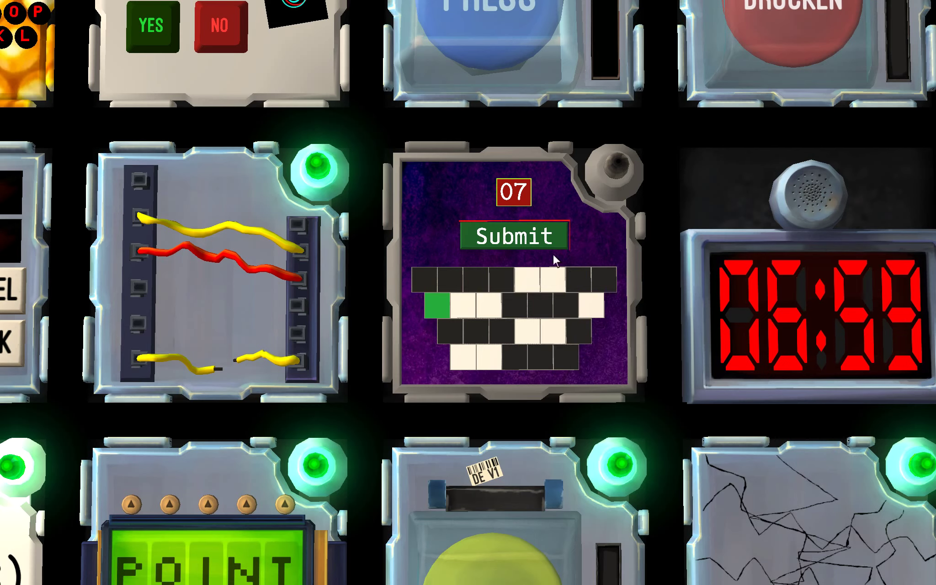
pyautogui.rightClick(625, 299)
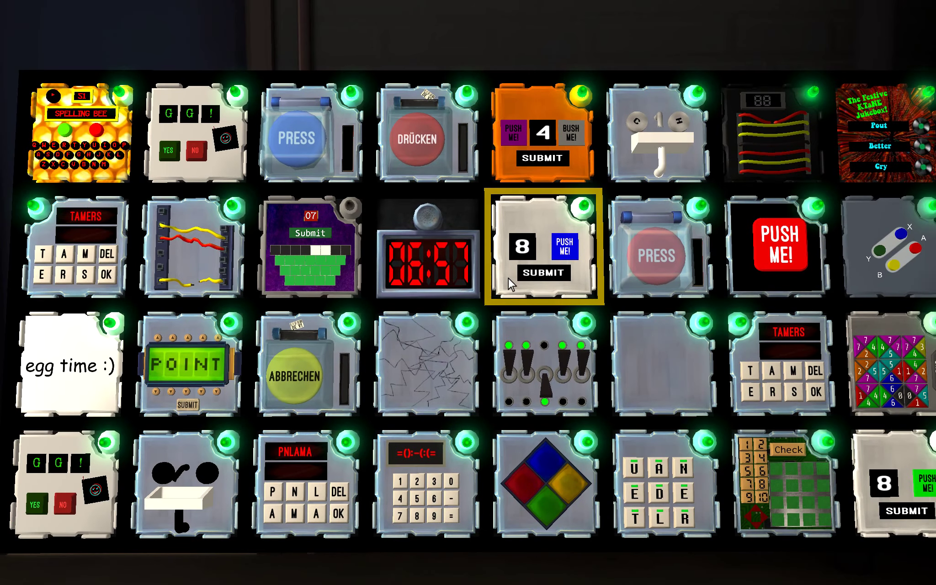
pyautogui.rightClick(509, 280)
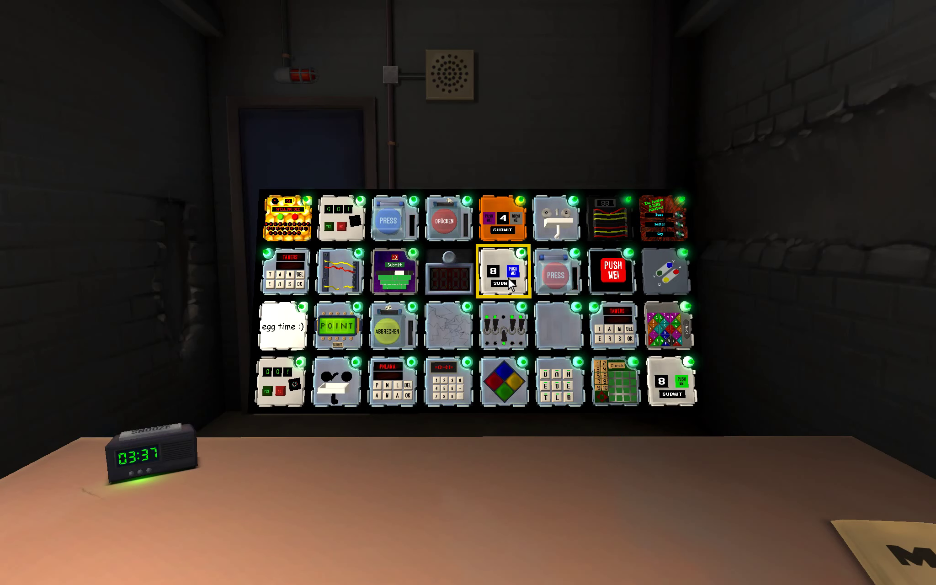